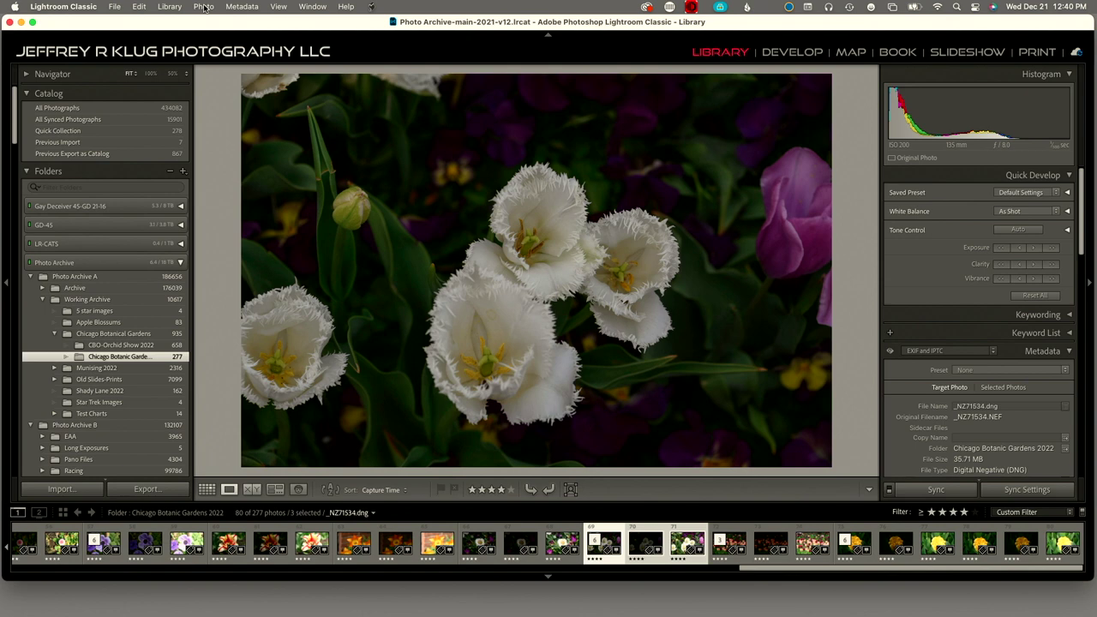
Merge the three selected tulip exposures into a stacked HDR photo with Auto Align, Auto Settings and no deghosting
{"action": "left_click", "coordinate": [204, 7]}
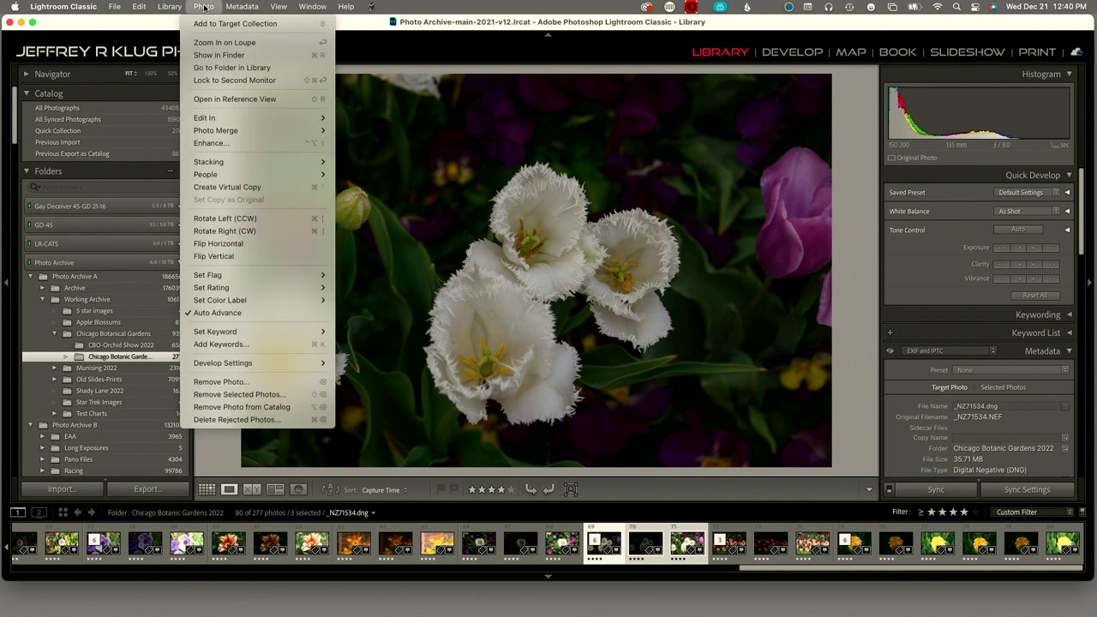
{"action": "mouse_move", "coordinate": [217, 131]}
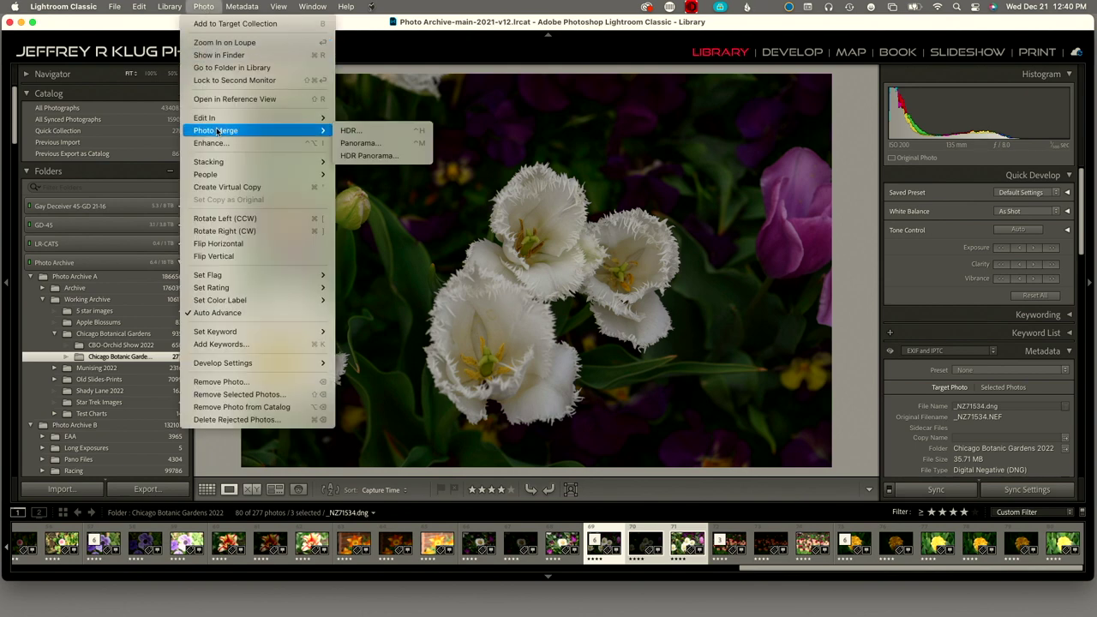
{"action": "left_click", "coordinate": [348, 133]}
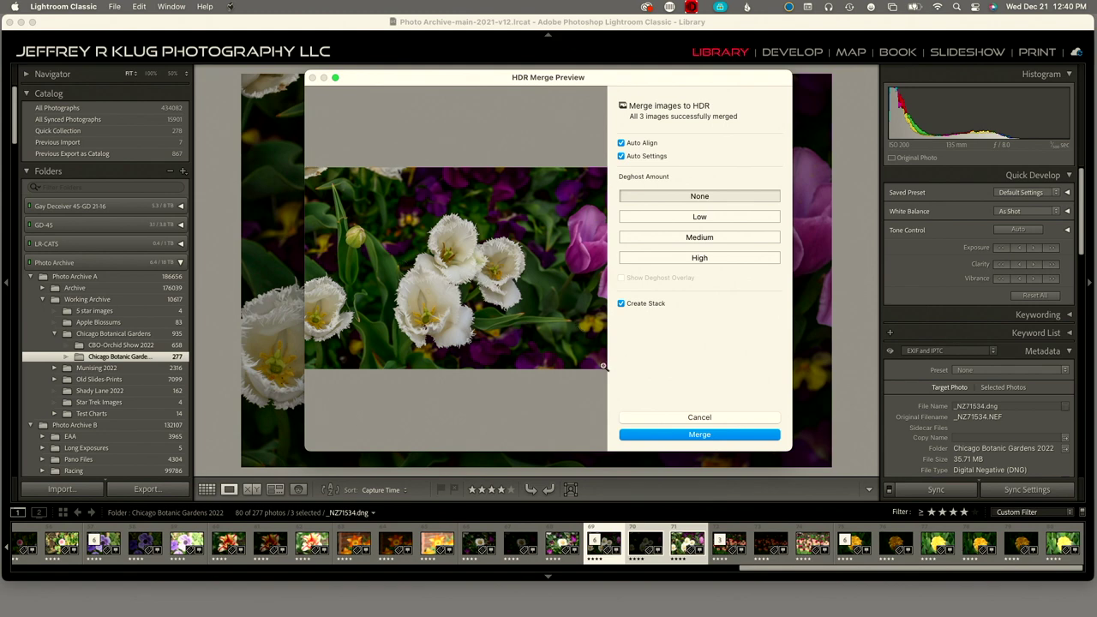
{"action": "left_click", "coordinate": [698, 436]}
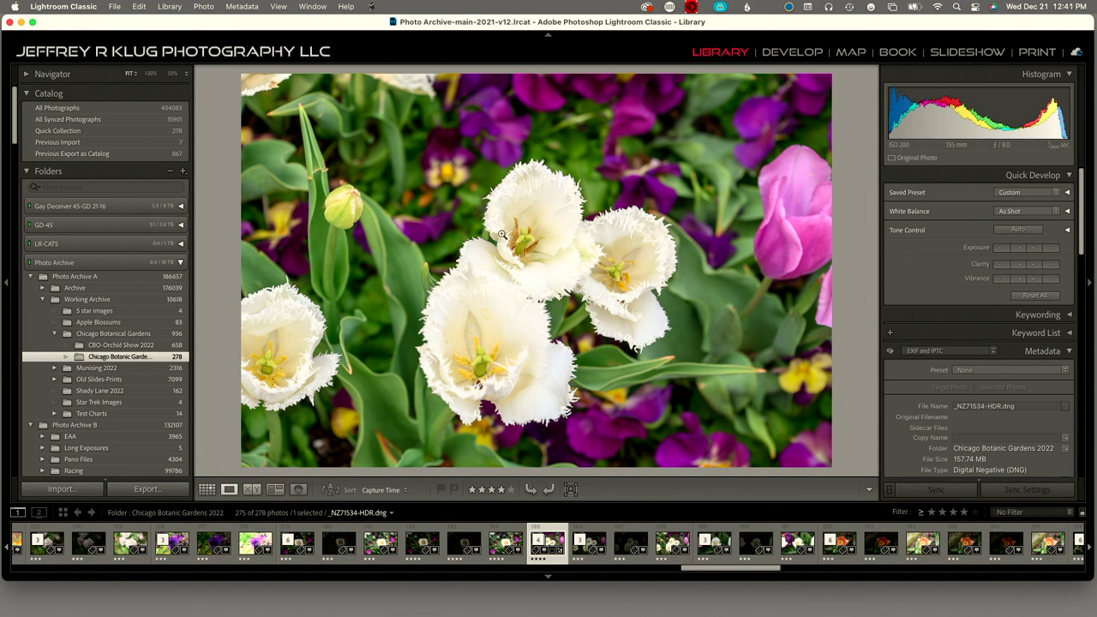
Crop the merged HDR photo in Develop to a nearly square frame around the three white tulips
{"action": "left_click", "coordinate": [791, 53]}
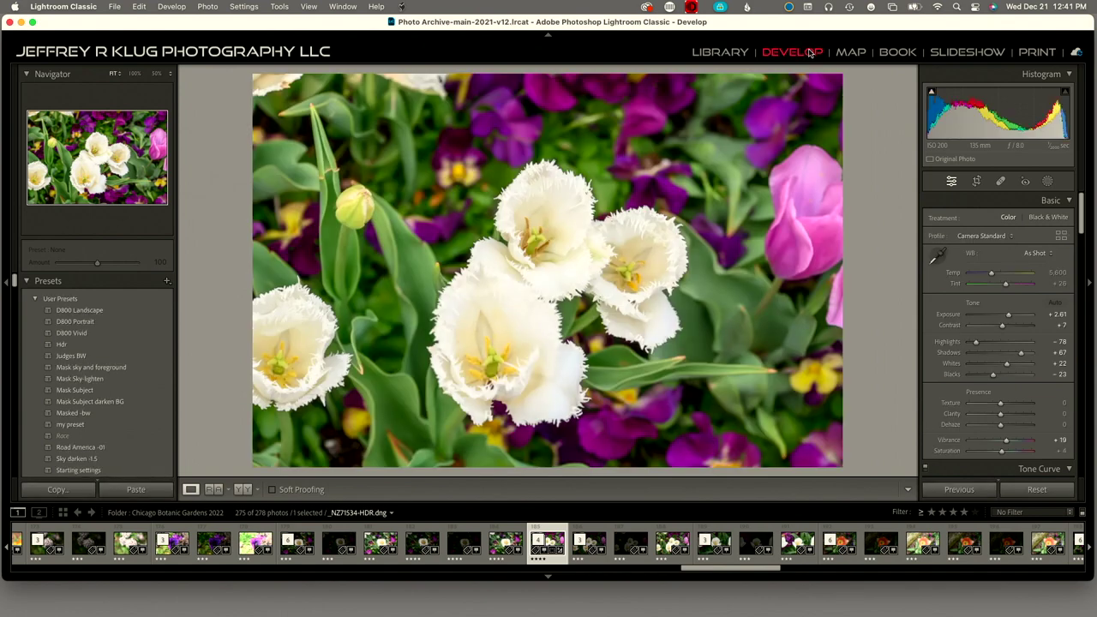
{"action": "left_click", "coordinate": [978, 182]}
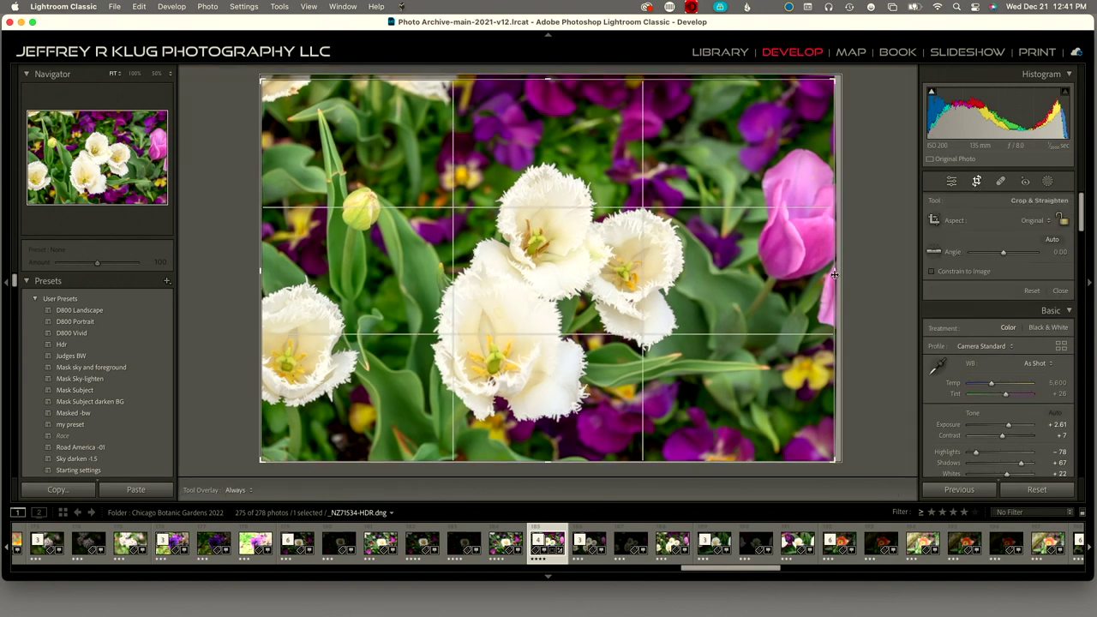
{"action": "left_click_drag", "start_coordinate": [834, 274], "coordinate": [767, 276]}
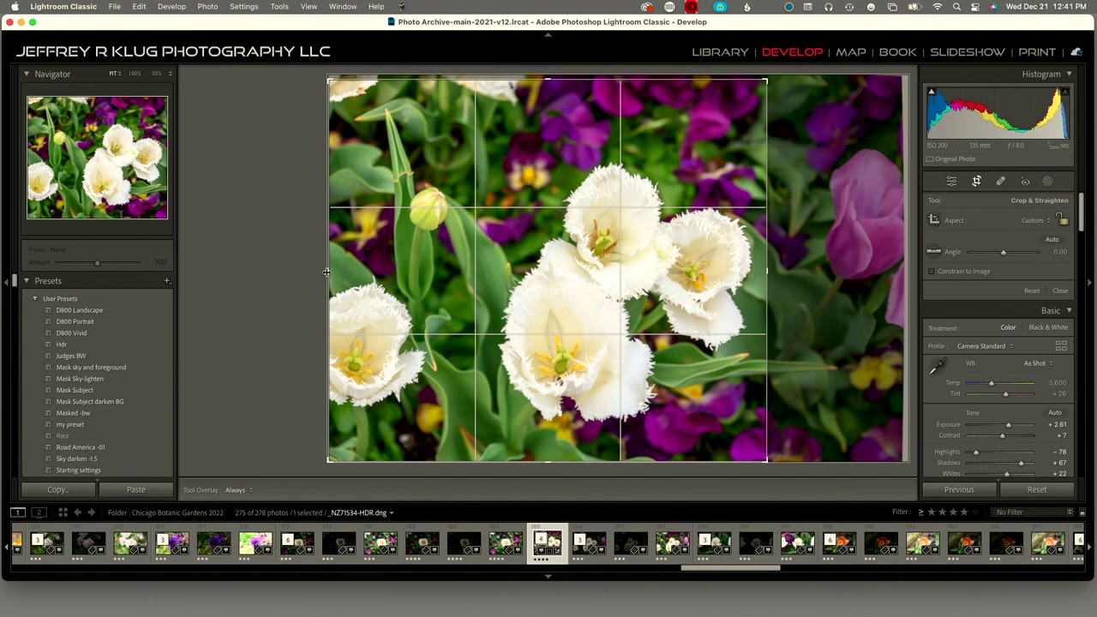
{"action": "left_click_drag", "start_coordinate": [327, 272], "coordinate": [403, 276]}
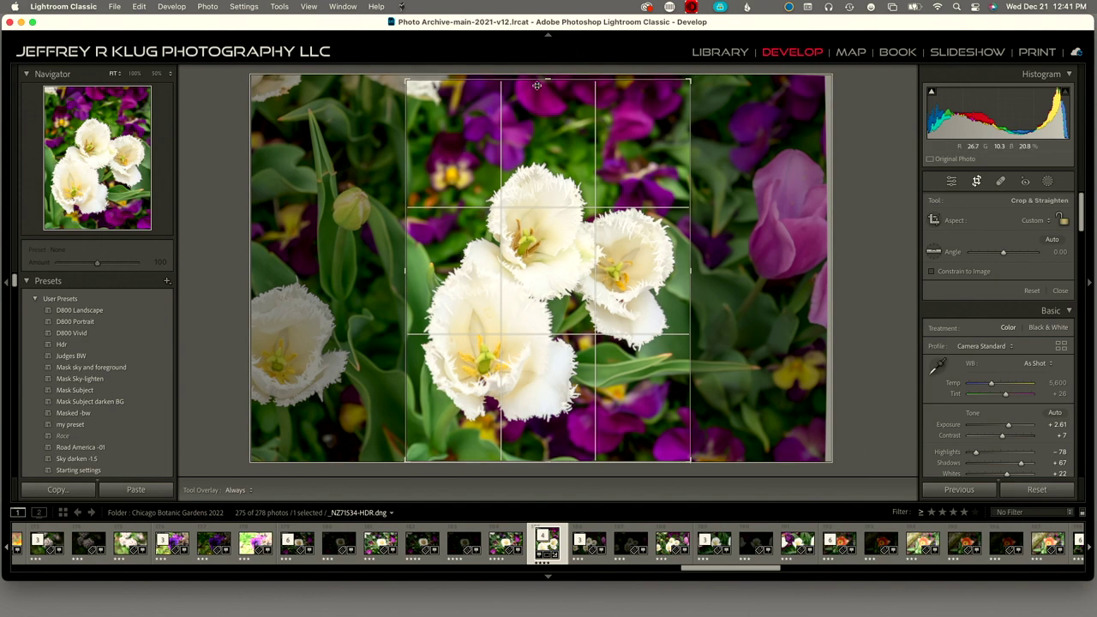
{"action": "left_click_drag", "start_coordinate": [548, 80], "coordinate": [551, 92]}
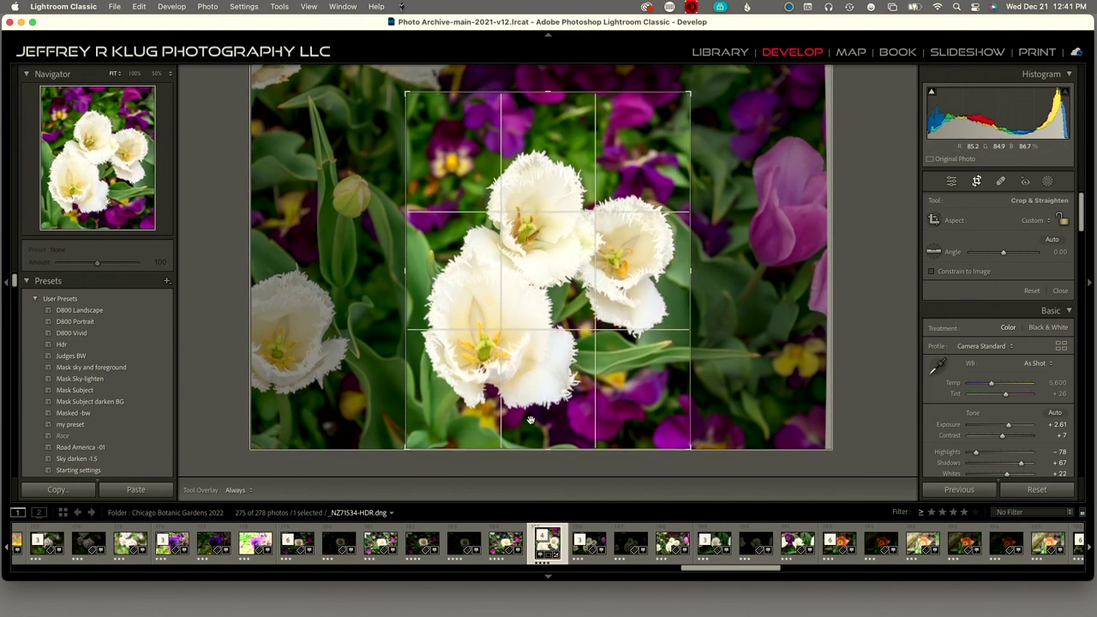
{"action": "left_click_drag", "start_coordinate": [544, 449], "coordinate": [545, 444]}
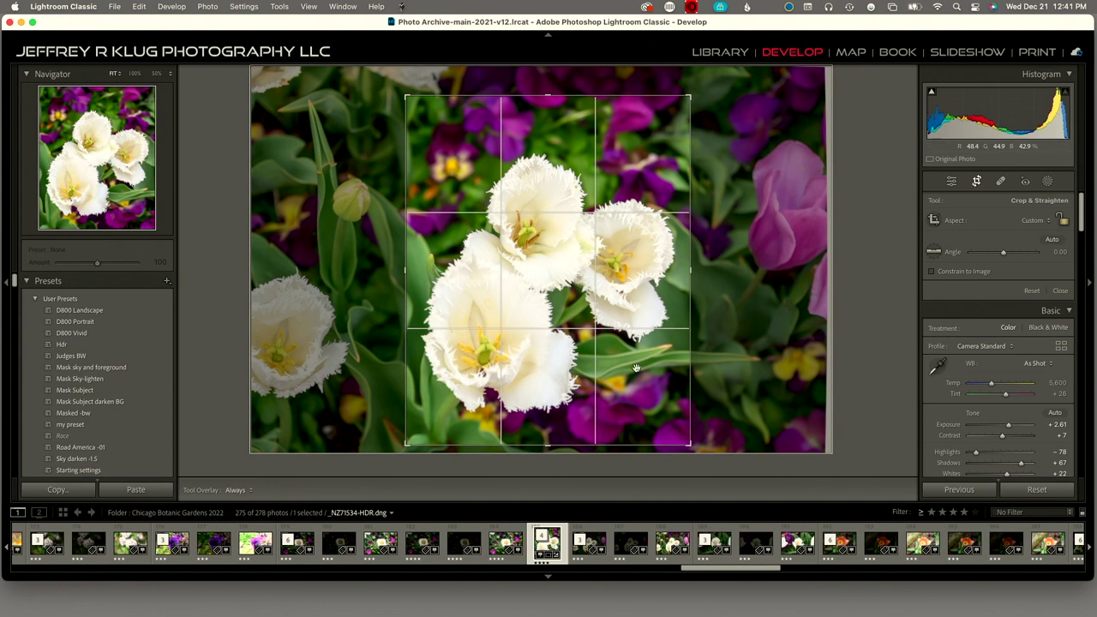
{"action": "mouse_move", "coordinate": [687, 271]}
{"action": "left_mouse_down"}
{"action": "mouse_move", "coordinate": [701, 272]}
{"action": "mouse_move", "coordinate": [667, 267]}
{"action": "left_mouse_up"}
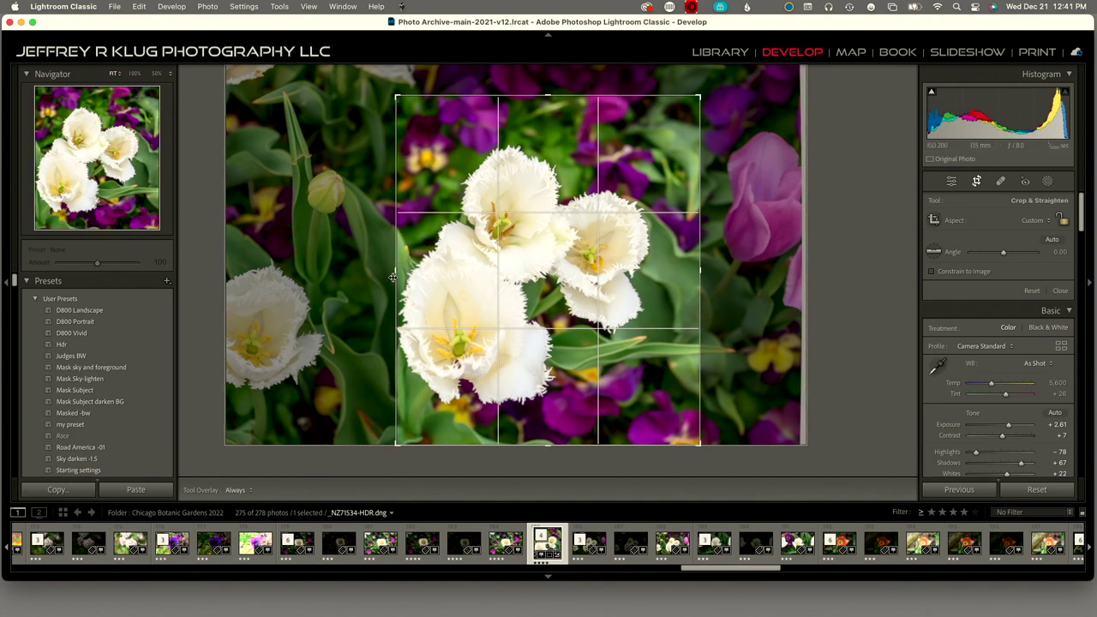
{"action": "left_click_drag", "start_coordinate": [392, 276], "coordinate": [381, 278]}
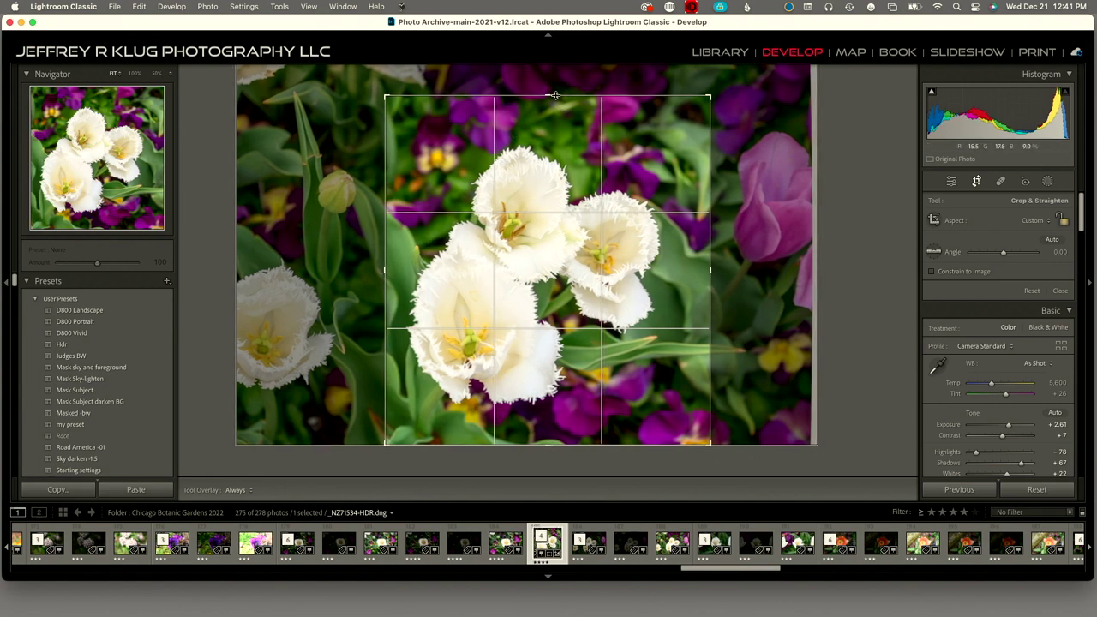
{"action": "left_click_drag", "start_coordinate": [550, 92], "coordinate": [550, 99]}
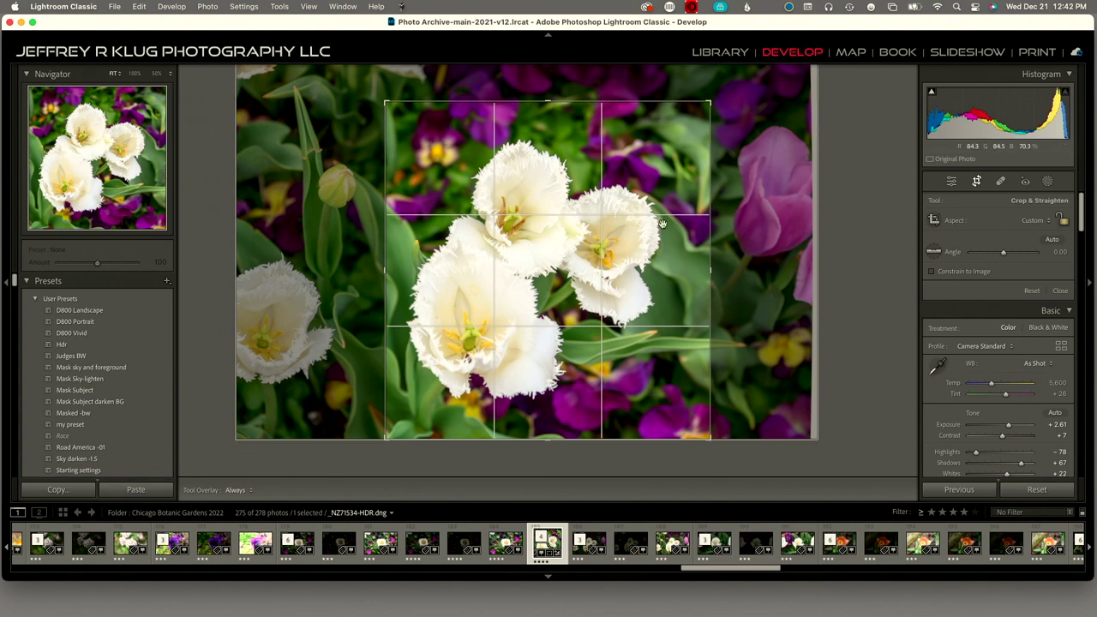
{"action": "left_click", "coordinate": [1061, 291]}
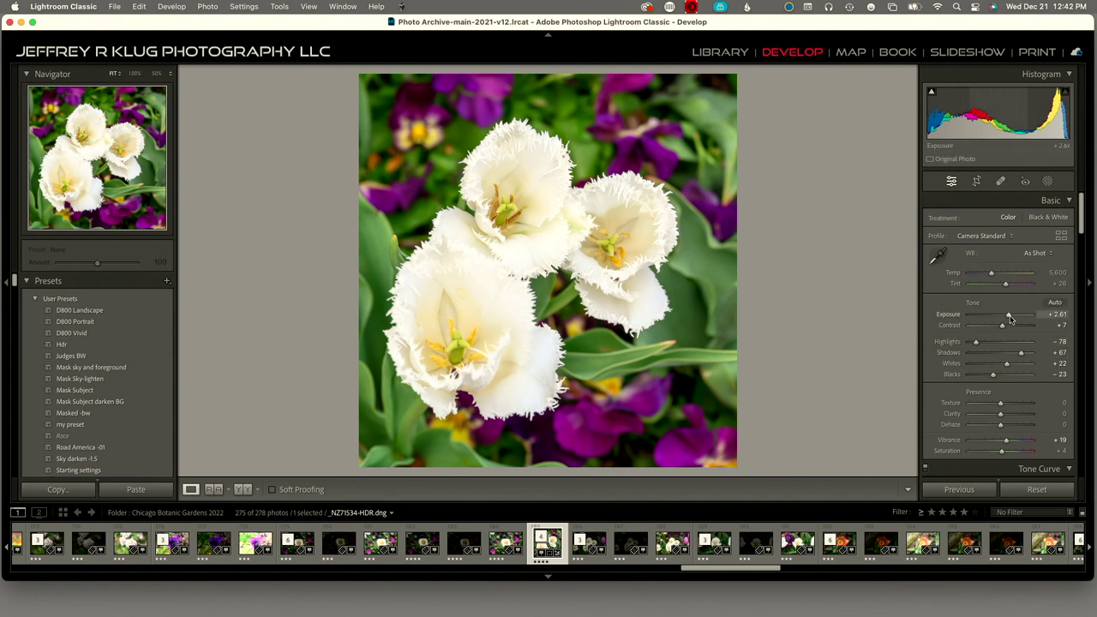
Set the photo's overall Exposure to +1.55 and Shadows to +83
{"action": "left_click_drag", "start_coordinate": [1009, 319], "coordinate": [1006, 319]}
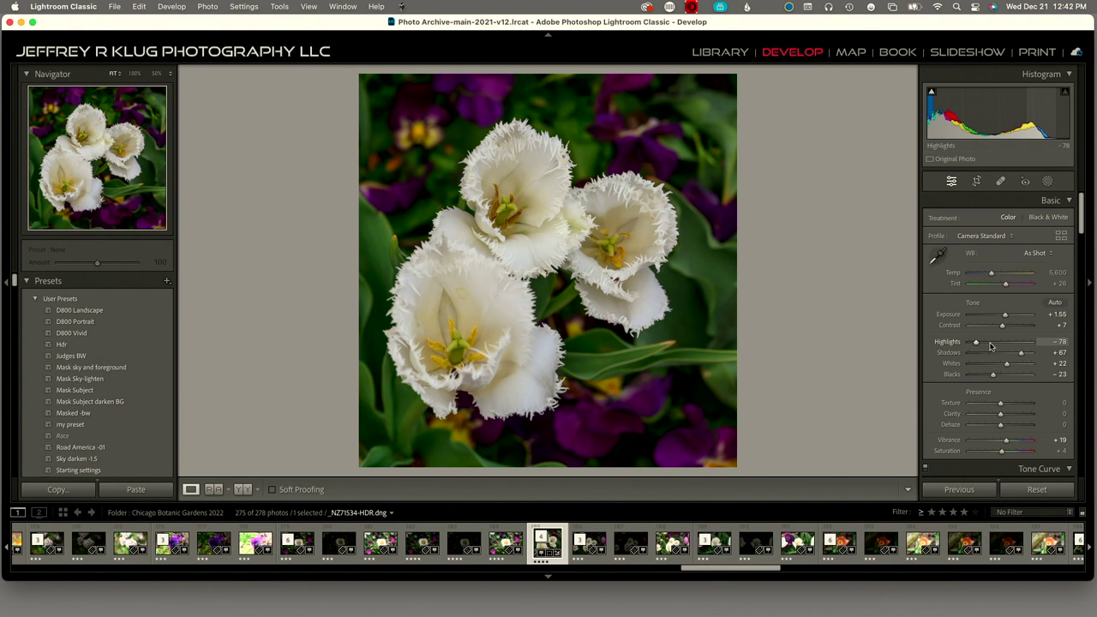
{"action": "left_click_drag", "start_coordinate": [1020, 354], "coordinate": [1026, 354]}
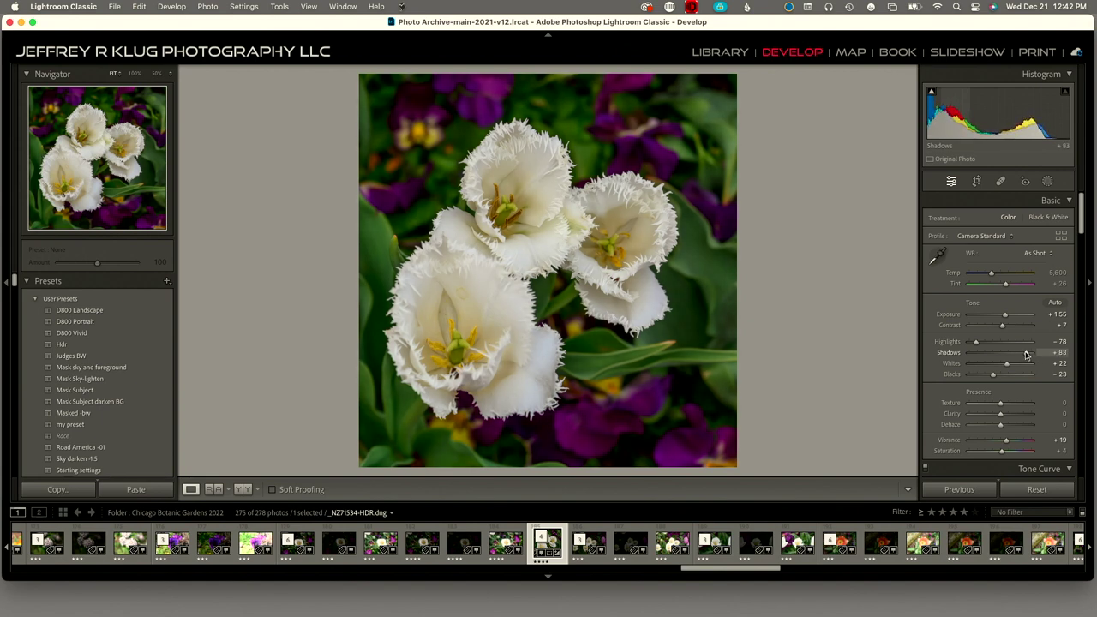
Add a Subject mask over the white tulips and set its Exposure to 0.25 and Shadows to 40
{"action": "left_click", "coordinate": [1048, 182]}
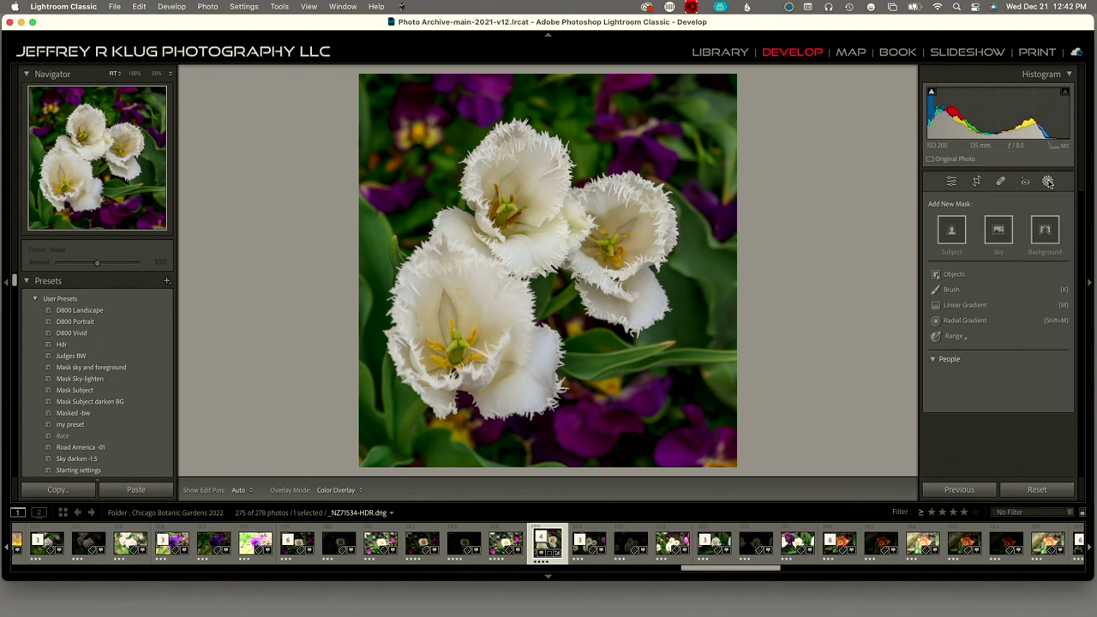
{"action": "left_click", "coordinate": [950, 232]}
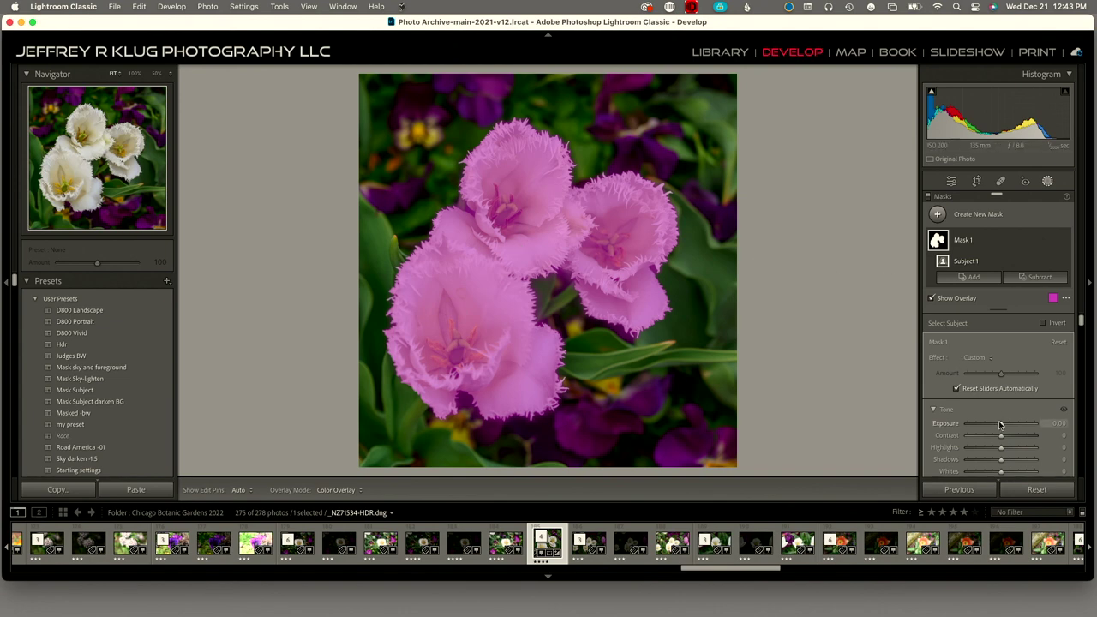
{"action": "left_click_drag", "start_coordinate": [1000, 424], "coordinate": [1001, 425]}
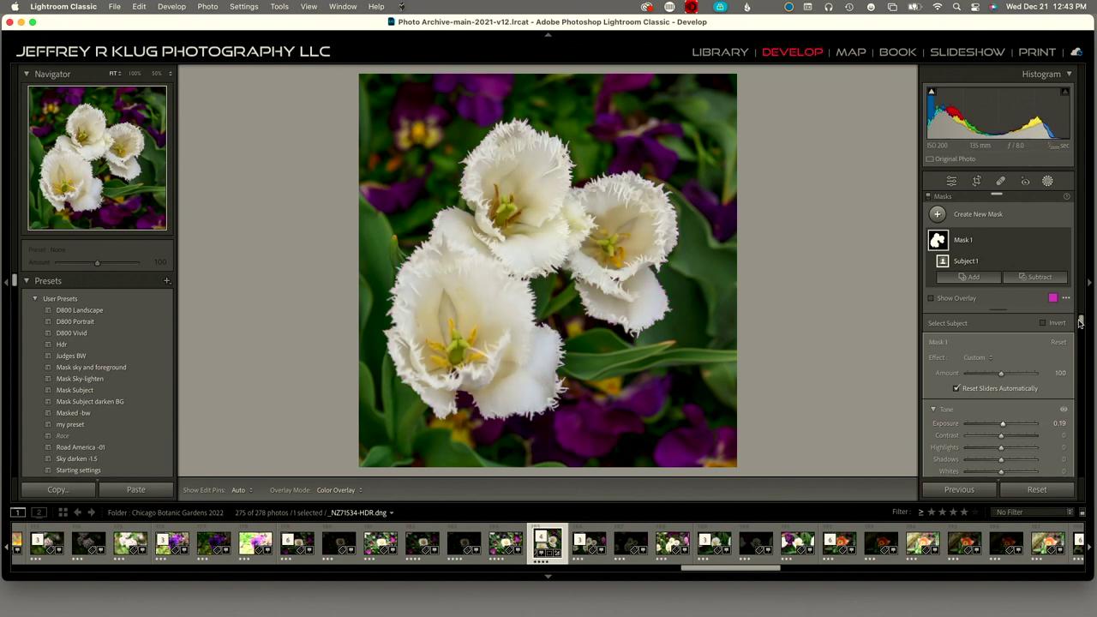
{"action": "left_click_drag", "start_coordinate": [1080, 322], "coordinate": [1083, 327]}
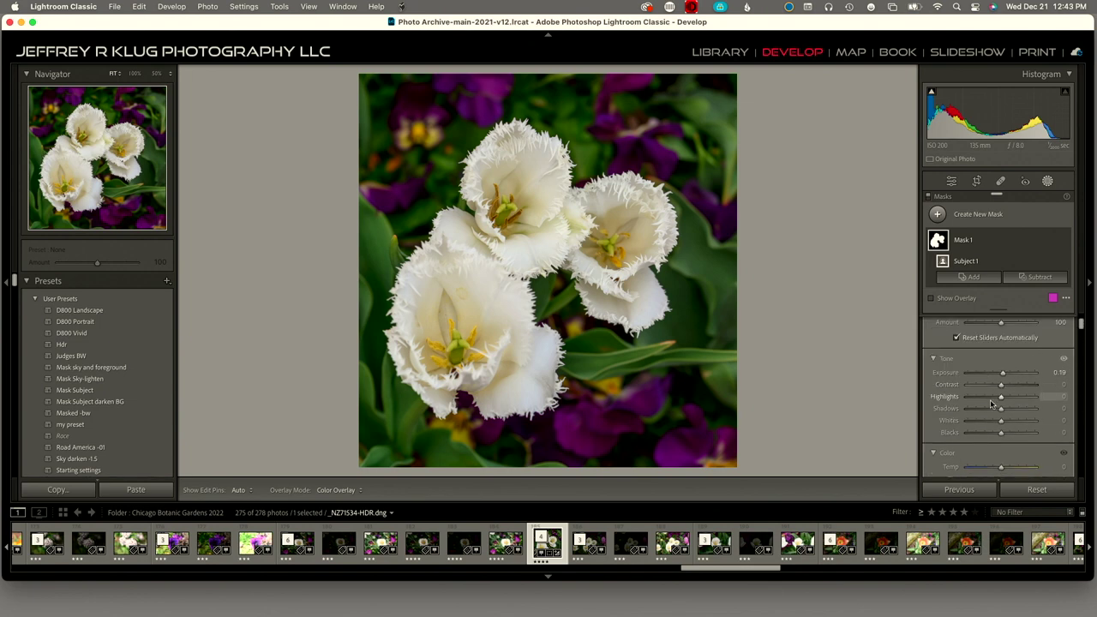
{"action": "left_click_drag", "start_coordinate": [1000, 410], "coordinate": [1017, 416]}
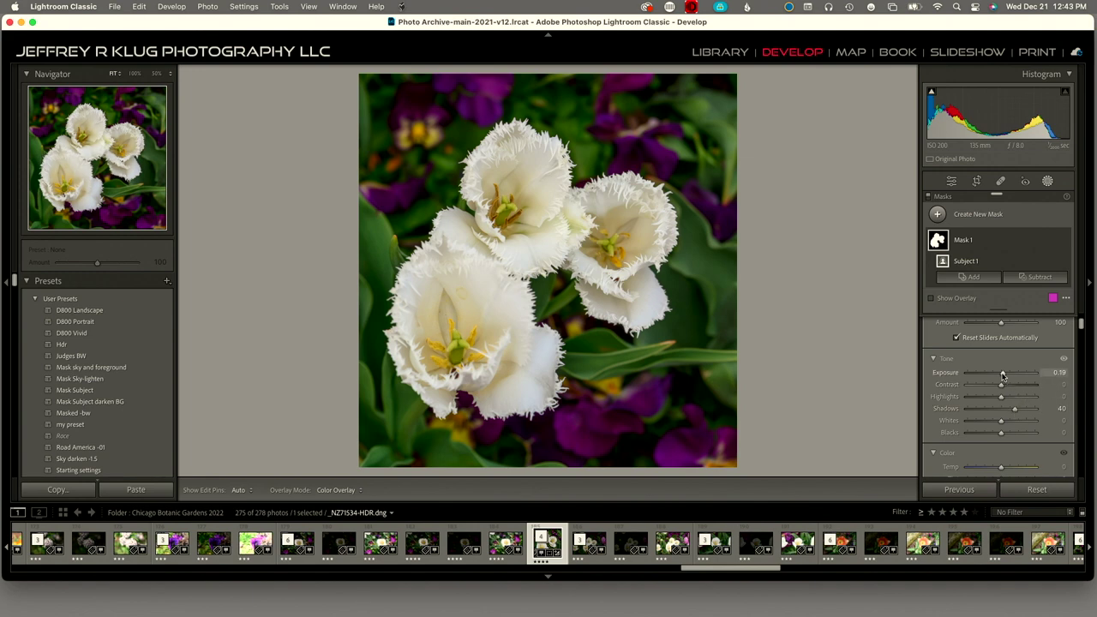
{"action": "left_click_drag", "start_coordinate": [1002, 375], "coordinate": [1003, 375]}
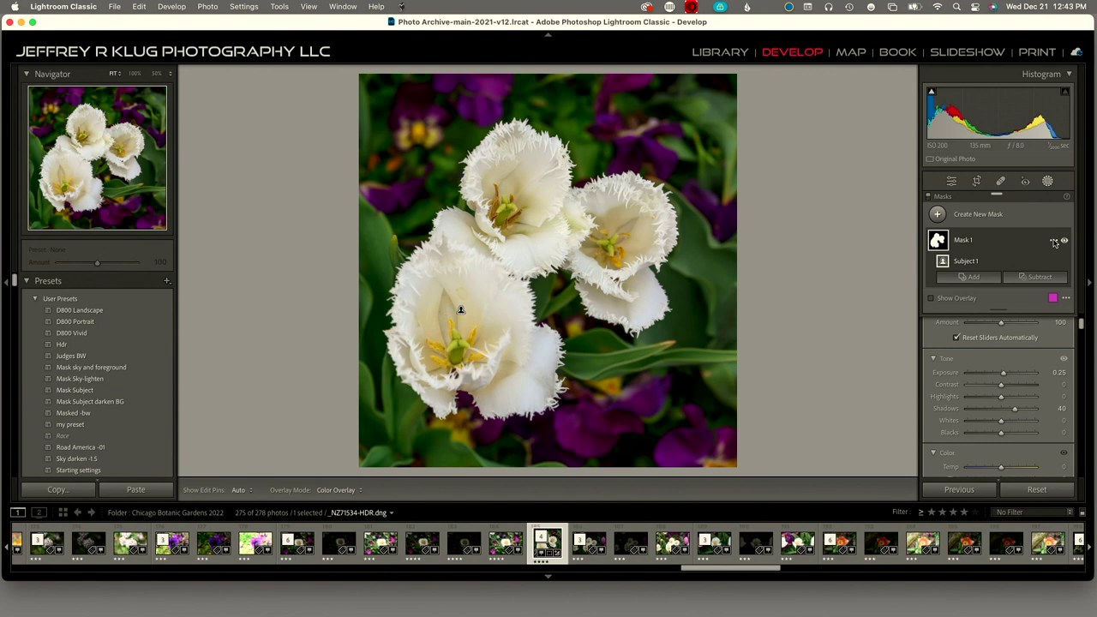
Duplicate and invert the tulip mask to cover the background, and set its Exposure to -1.02 with the overlay hidden
{"action": "left_click", "coordinate": [1054, 242]}
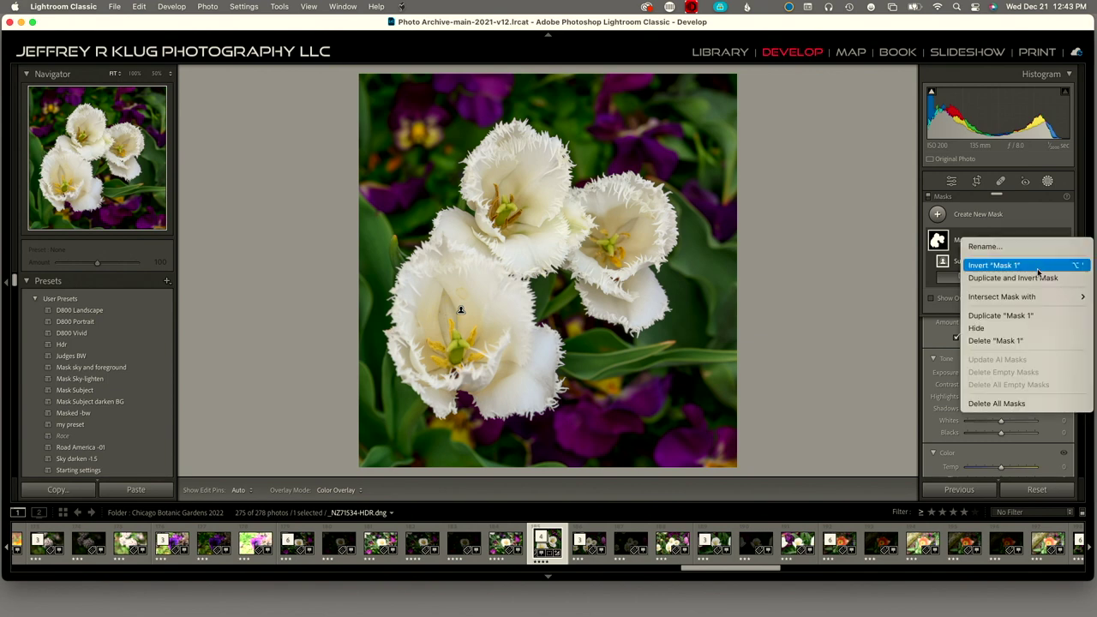
{"action": "left_click", "coordinate": [1036, 278]}
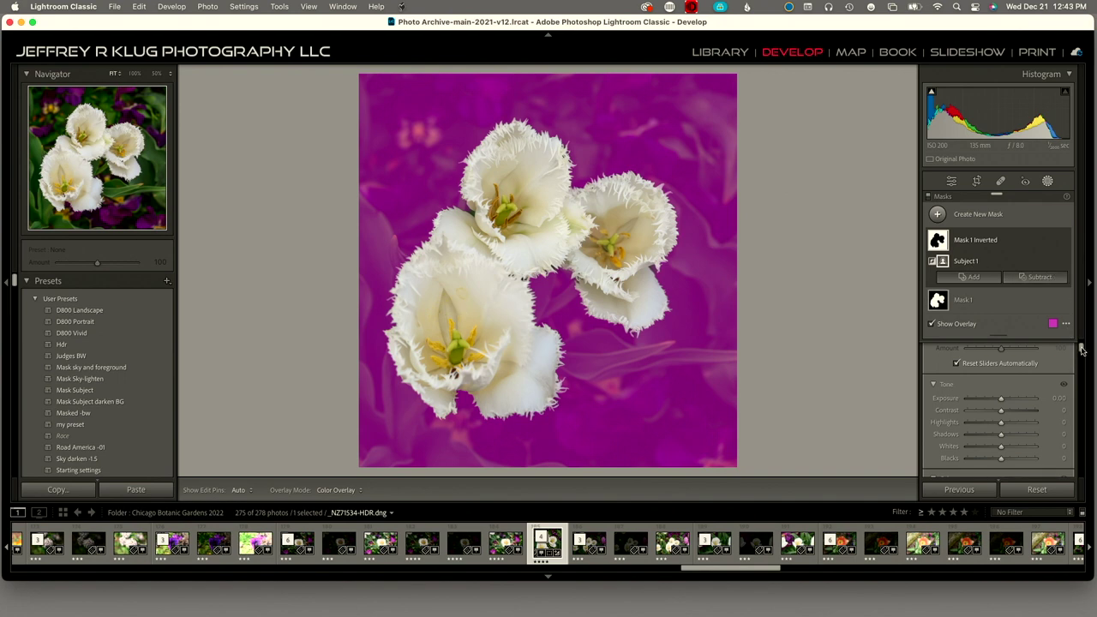
{"action": "left_click_drag", "start_coordinate": [1081, 347], "coordinate": [1082, 349]}
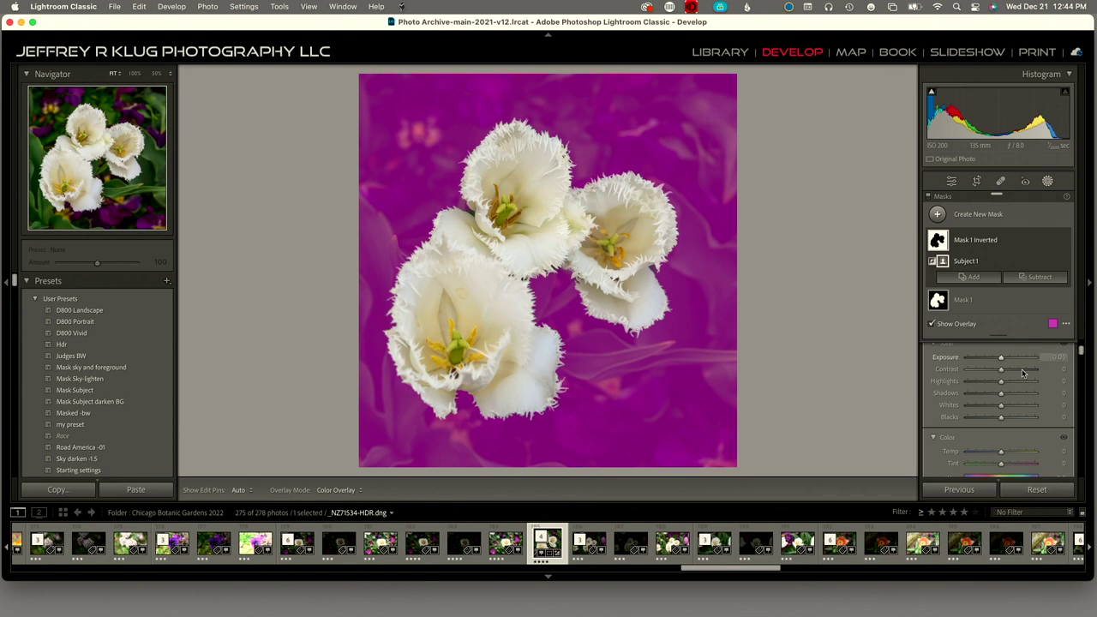
{"action": "key", "text": "o"}
{"action": "left_click_drag", "start_coordinate": [1001, 360], "coordinate": [992, 360]}
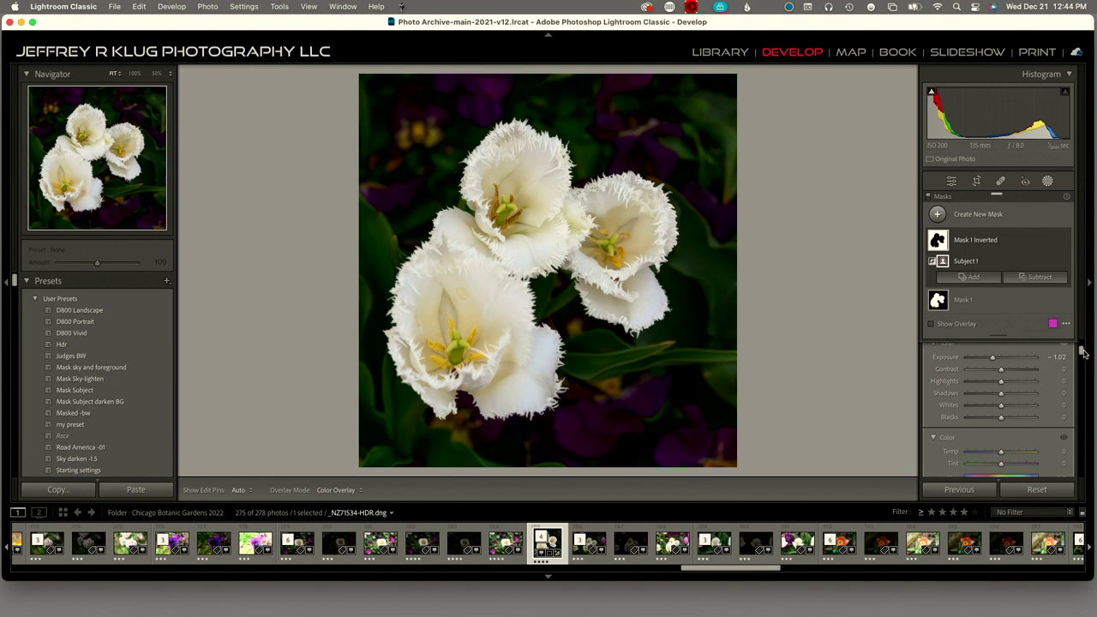
Lower the Clarity and Texture of the inverted background mask to soften the surroundings
{"action": "left_click_drag", "start_coordinate": [1081, 352], "coordinate": [1081, 365]}
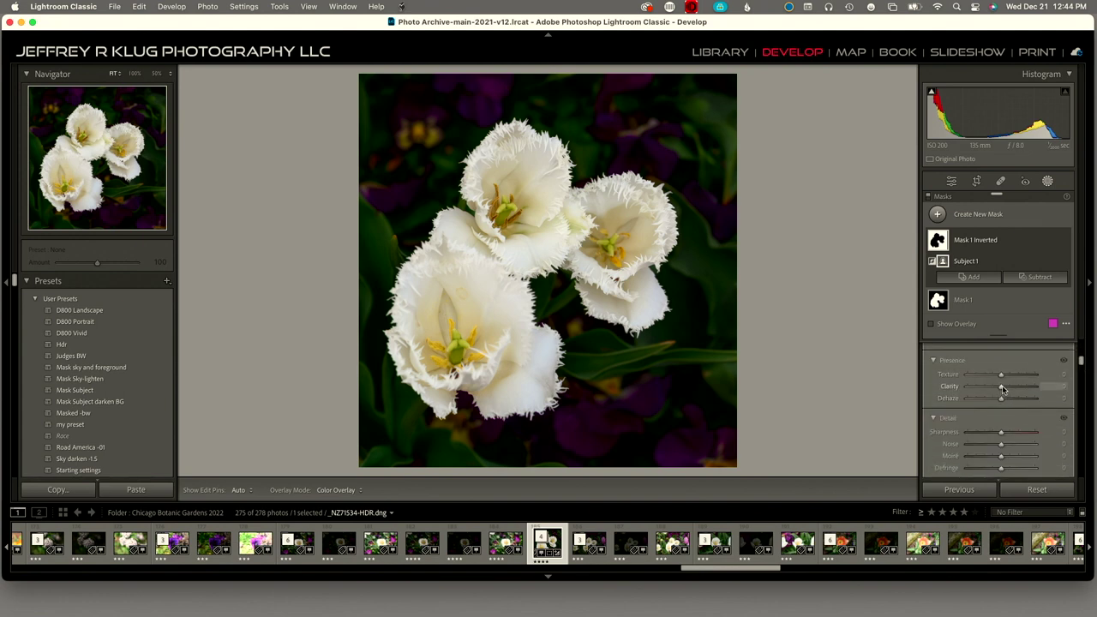
{"action": "mouse_move", "coordinate": [1002, 388]}
{"action": "left_mouse_down"}
{"action": "mouse_move", "coordinate": [974, 387]}
{"action": "mouse_move", "coordinate": [988, 376]}
{"action": "left_mouse_up"}
{"action": "mouse_move", "coordinate": [1082, 361]}
{"action": "left_mouse_down"}
{"action": "mouse_move", "coordinate": [1091, 366]}
{"action": "mouse_move", "coordinate": [1089, 347]}
{"action": "left_mouse_up"}
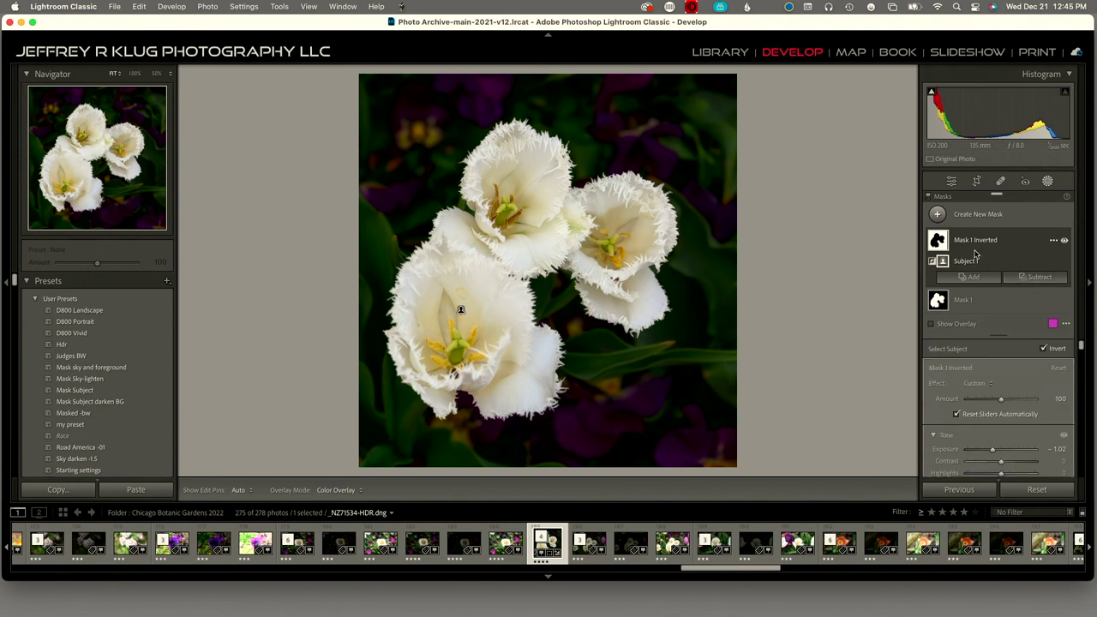
Set the Texture of the tulip subject mask to 29 and its Clarity to 30, and close masking
{"action": "mouse_move", "coordinate": [944, 251]}
{"action": "left_click", "coordinate": [963, 301]}
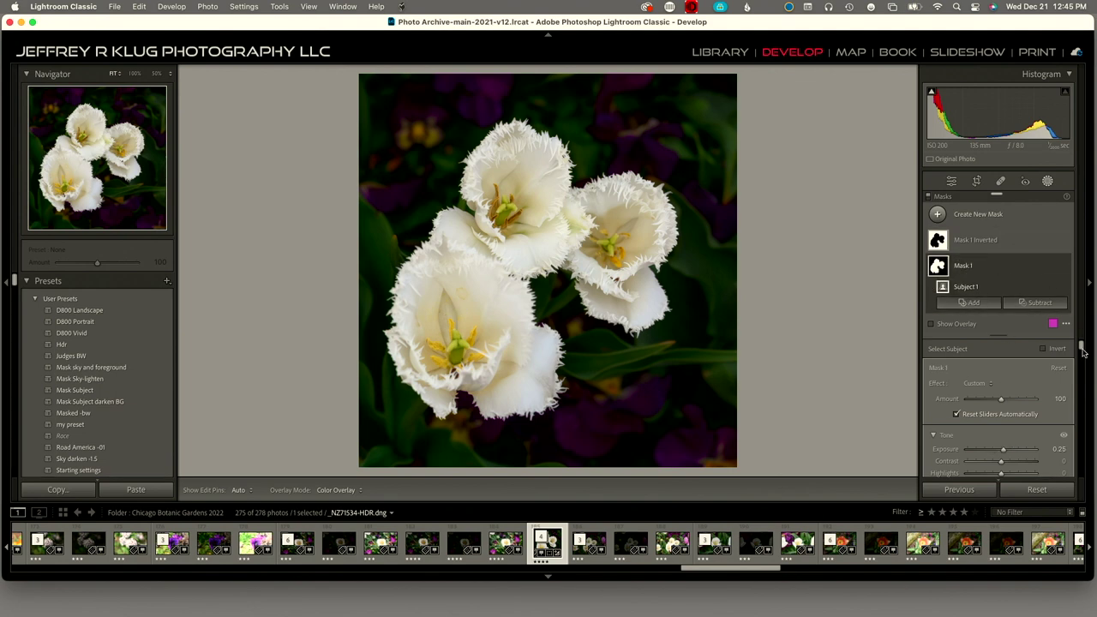
{"action": "left_click_drag", "start_coordinate": [1081, 347], "coordinate": [1081, 364]}
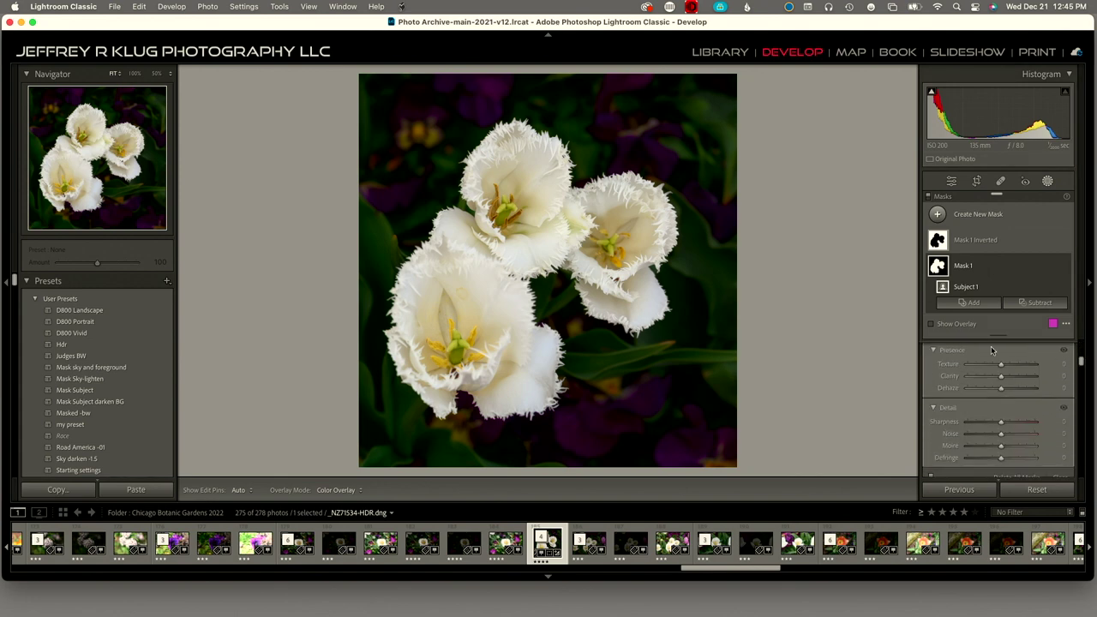
{"action": "mouse_move", "coordinate": [1003, 377]}
{"action": "left_mouse_down"}
{"action": "mouse_move", "coordinate": [1014, 382]}
{"action": "mouse_move", "coordinate": [1011, 366]}
{"action": "left_mouse_up"}
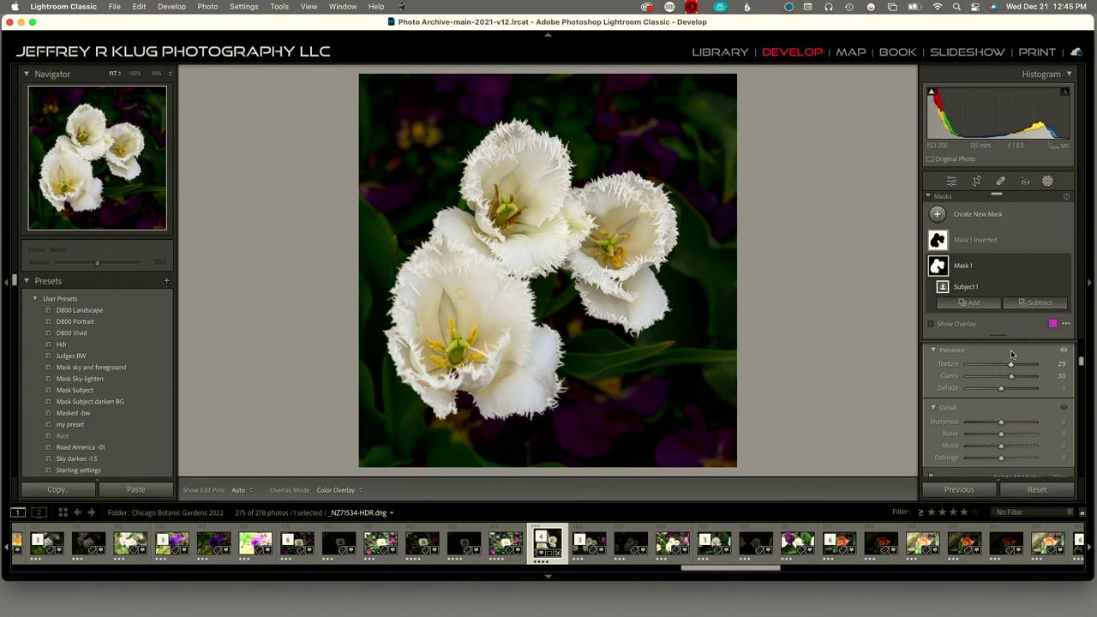
{"action": "left_click", "coordinate": [1047, 182]}
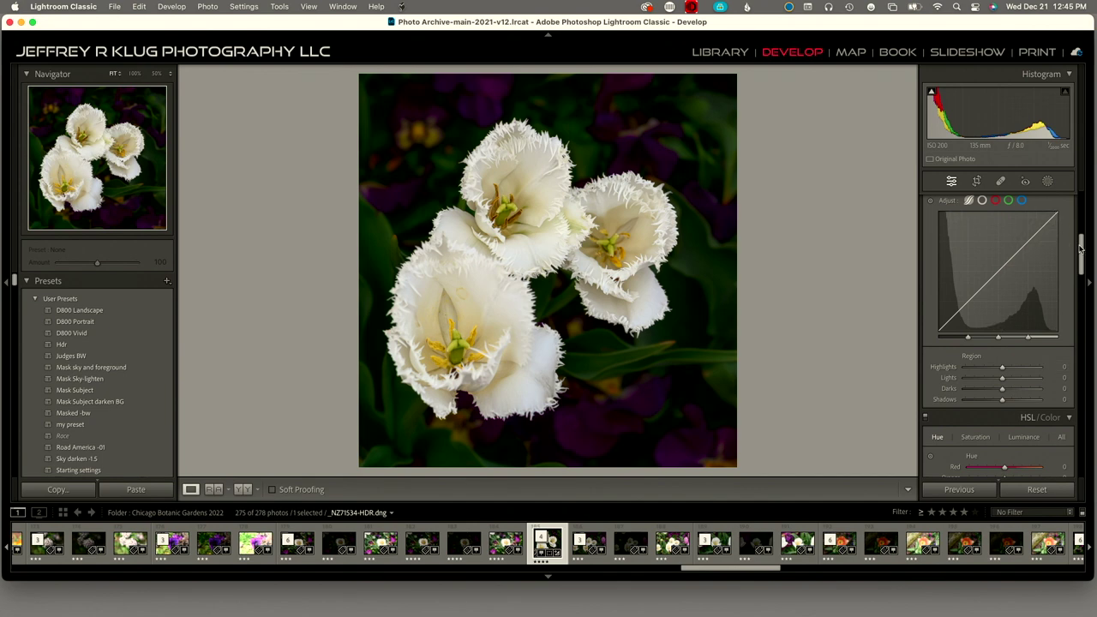
Darken the photo's edges with a Highlight Priority post-crop vignette of amount -22
{"action": "left_click_drag", "start_coordinate": [1080, 247], "coordinate": [1058, 417]}
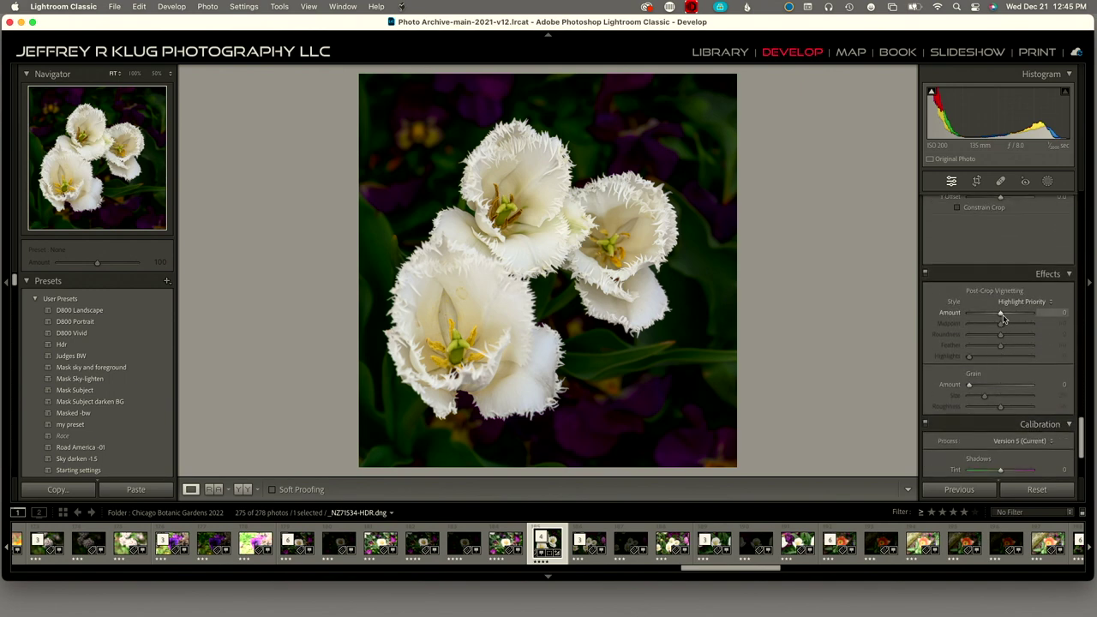
{"action": "left_click_drag", "start_coordinate": [1000, 316], "coordinate": [992, 316]}
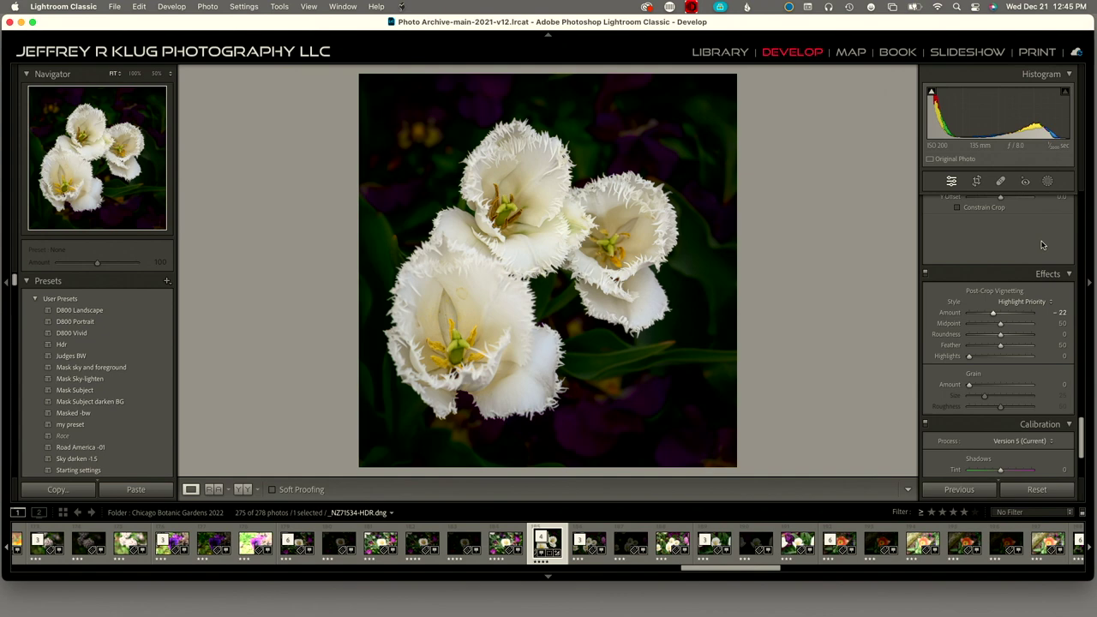
Remove the distracting bright spots above the tulips on both sides and beside the lower leaf with content-aware removal, and finish healing
{"action": "left_click", "coordinate": [1001, 182]}
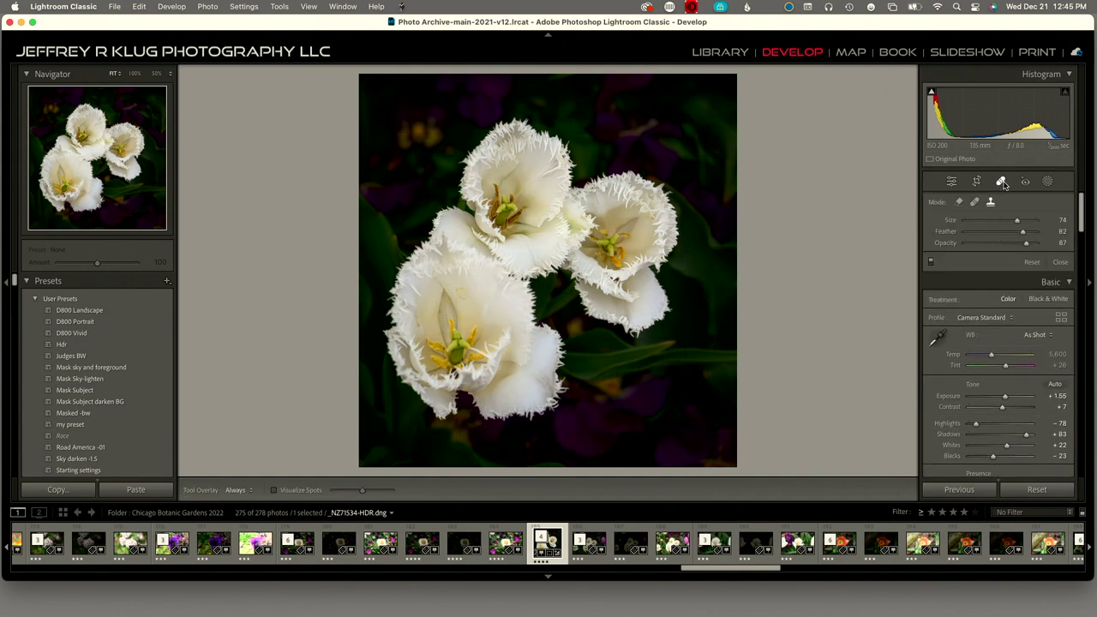
{"action": "left_click", "coordinate": [960, 202]}
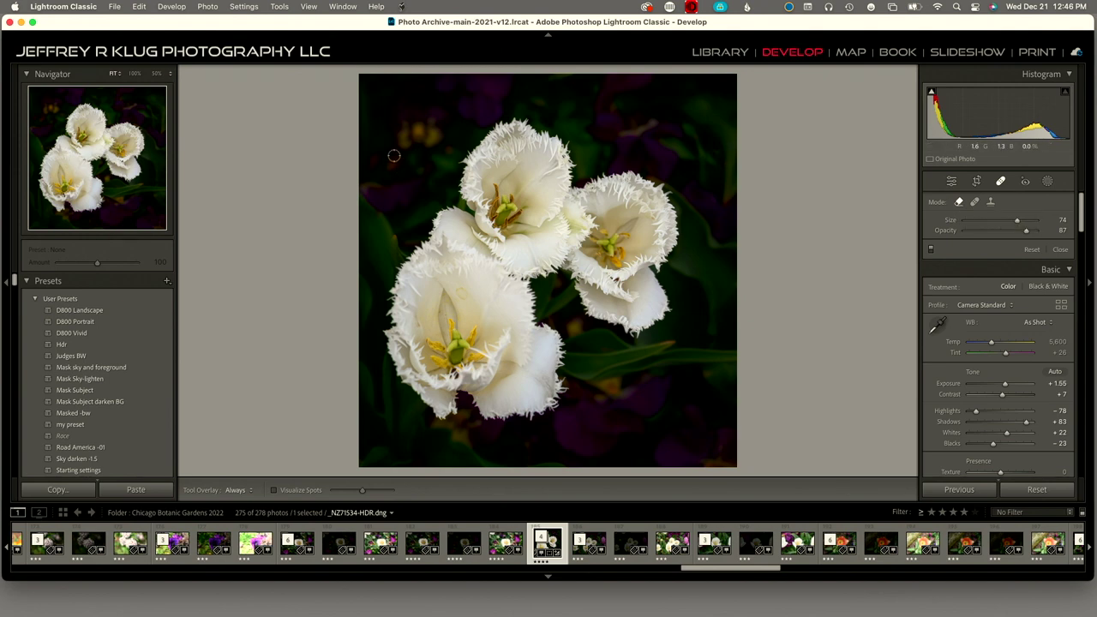
{"action": "mouse_move", "coordinate": [402, 145]}
{"action": "left_mouse_down"}
{"action": "mouse_move", "coordinate": [435, 143]}
{"action": "mouse_move", "coordinate": [426, 119]}
{"action": "mouse_move", "coordinate": [396, 131]}
{"action": "mouse_move", "coordinate": [426, 134]}
{"action": "mouse_move", "coordinate": [405, 131]}
{"action": "left_mouse_up"}
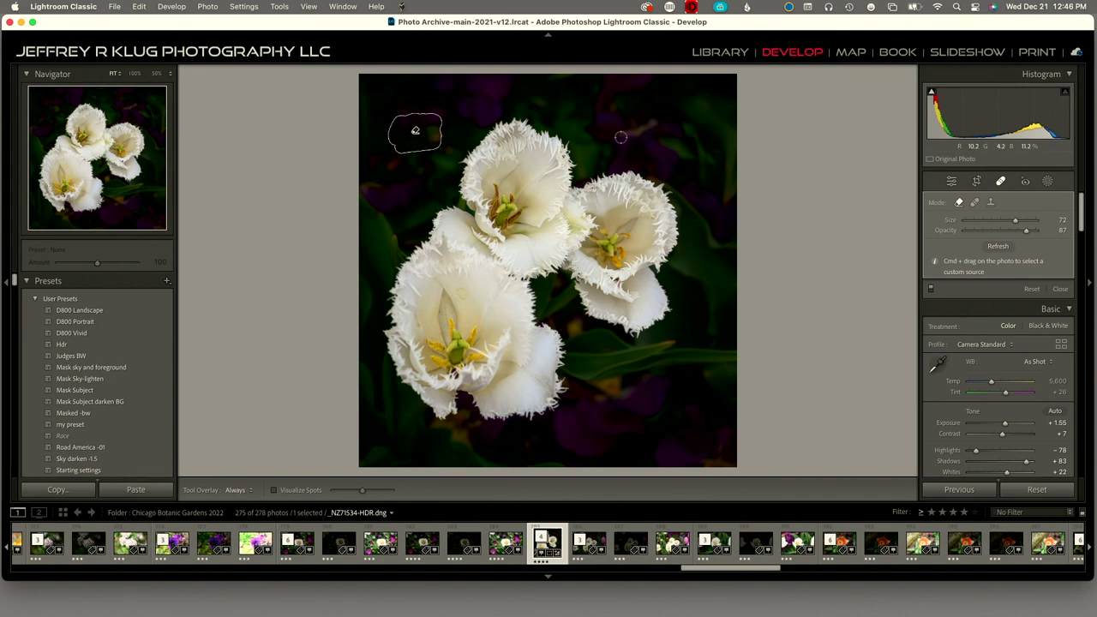
{"action": "mouse_move", "coordinate": [621, 136]}
{"action": "left_mouse_down"}
{"action": "mouse_move", "coordinate": [650, 123]}
{"action": "mouse_move", "coordinate": [637, 132]}
{"action": "left_mouse_up"}
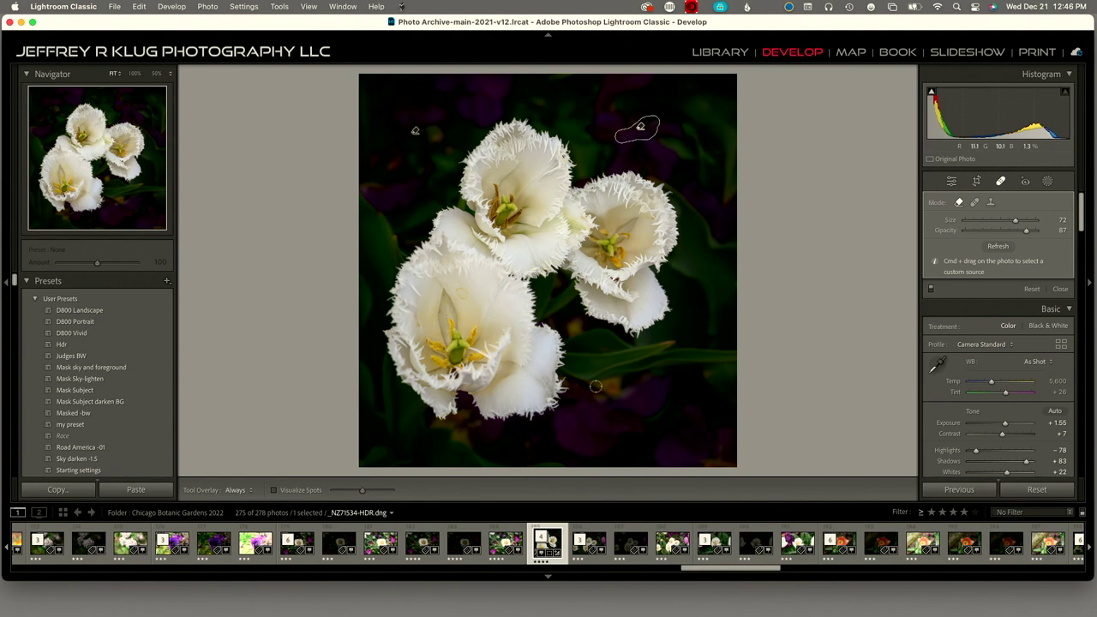
{"action": "mouse_move", "coordinate": [600, 380]}
{"action": "left_mouse_down"}
{"action": "mouse_move", "coordinate": [617, 379]}
{"action": "mouse_move", "coordinate": [610, 393]}
{"action": "left_mouse_up"}
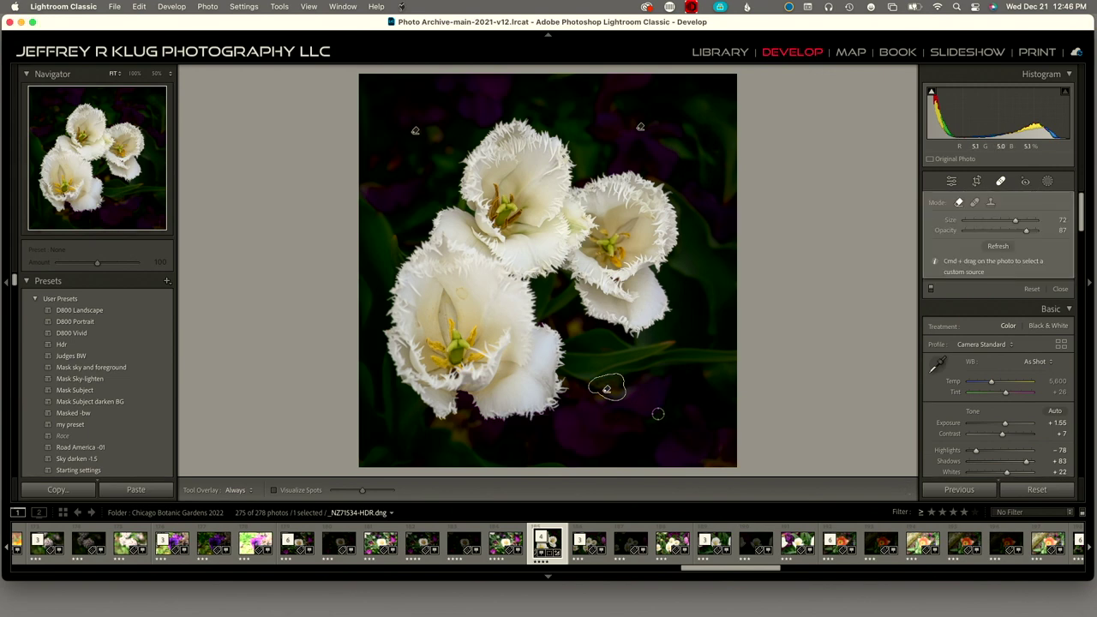
{"action": "left_click", "coordinate": [1001, 181]}
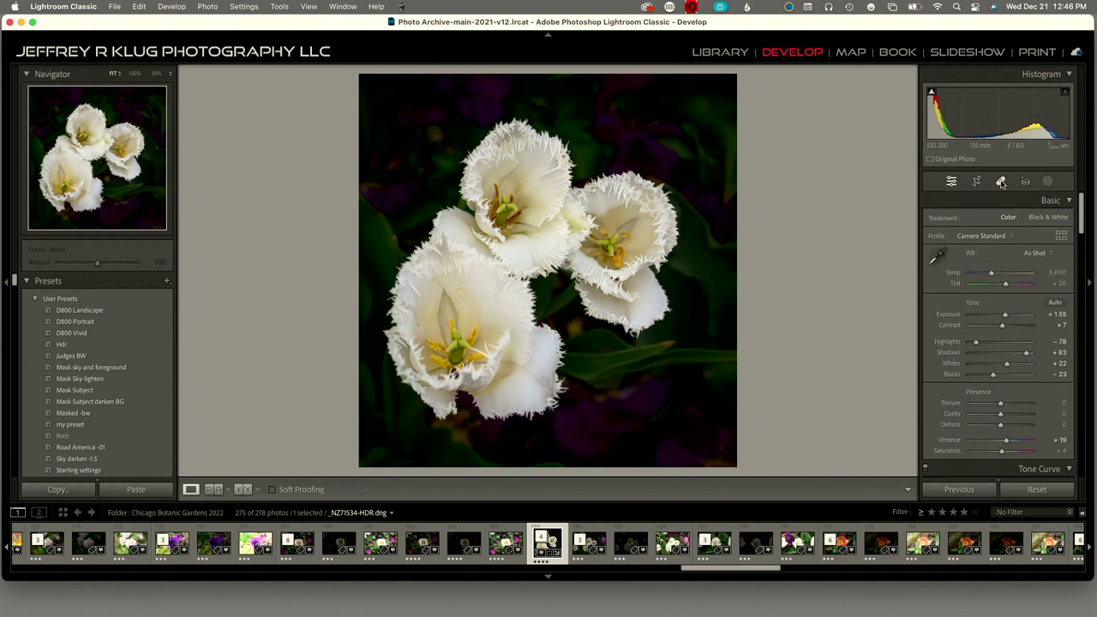
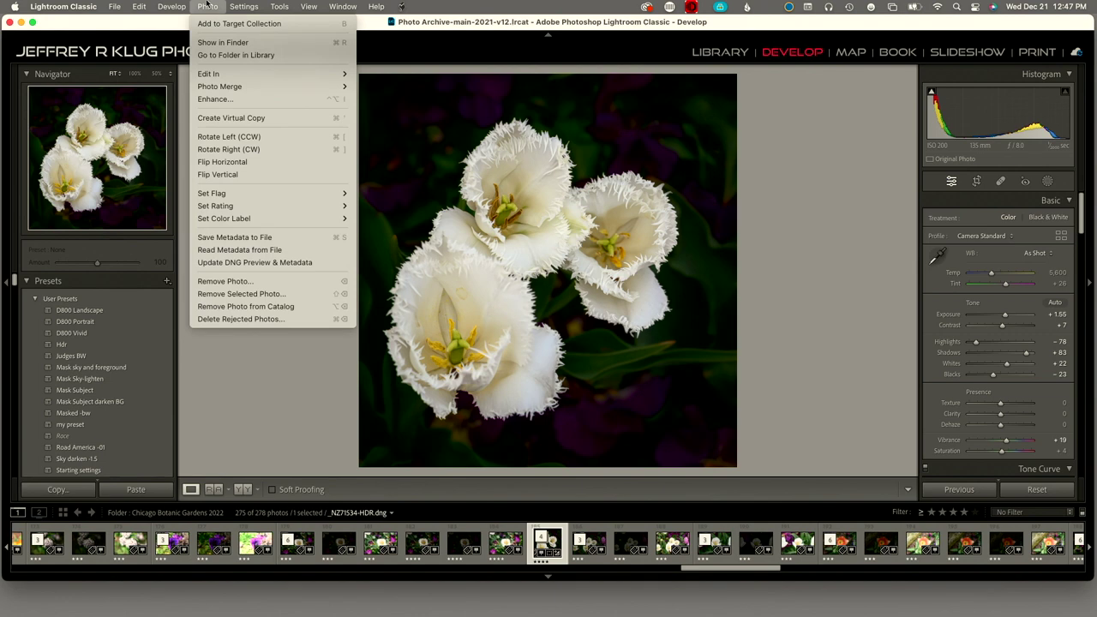
Open a copy with Lightroom adjustments in Color Efex Pro 5 and set the ClearView intensity to 38%
{"action": "mouse_move", "coordinate": [218, 75]}
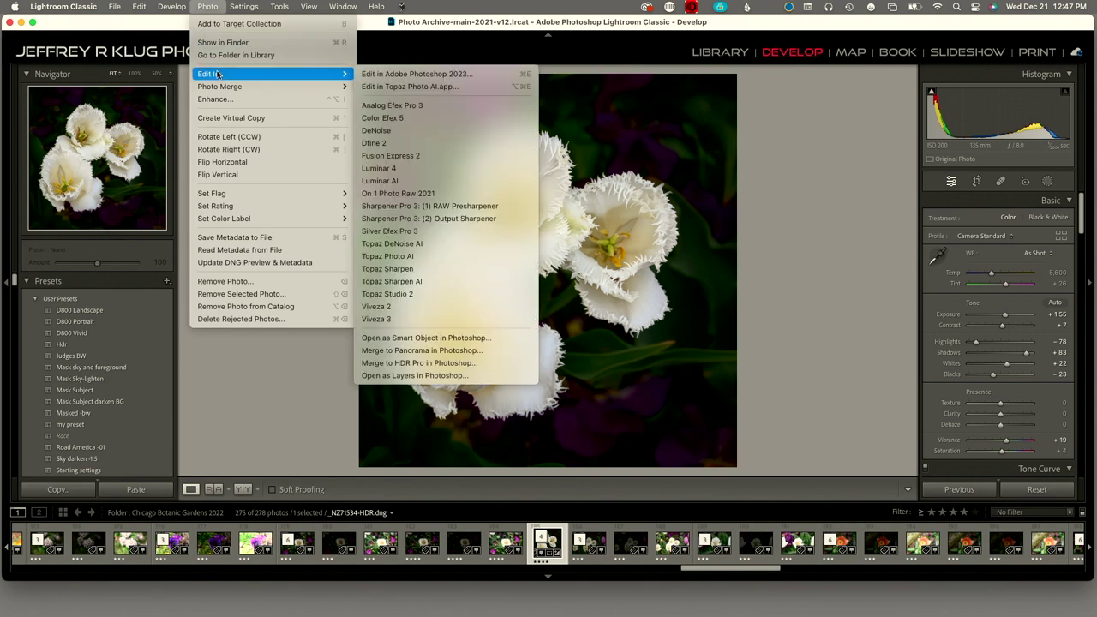
{"action": "left_click", "coordinate": [422, 118]}
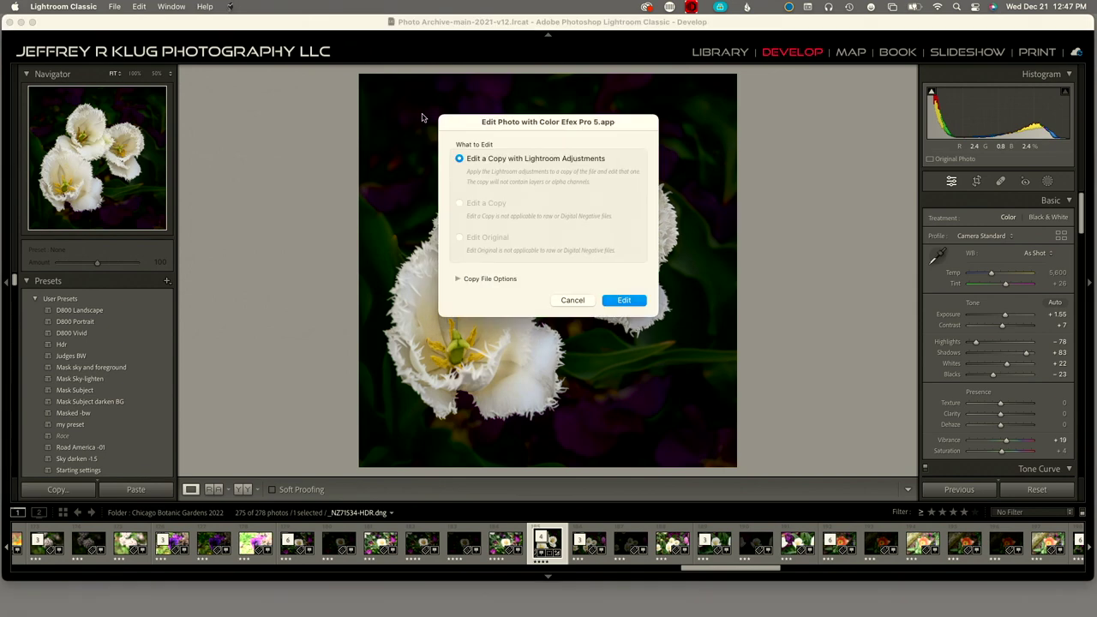
{"action": "left_click", "coordinate": [625, 299]}
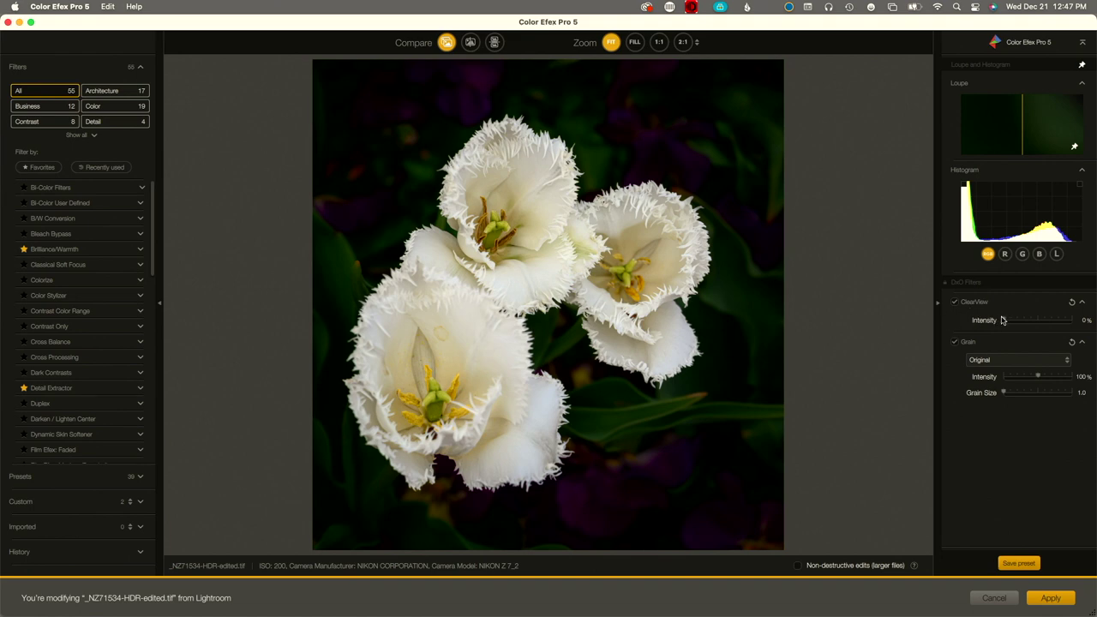
{"action": "left_click_drag", "start_coordinate": [1003, 321], "coordinate": [1031, 325]}
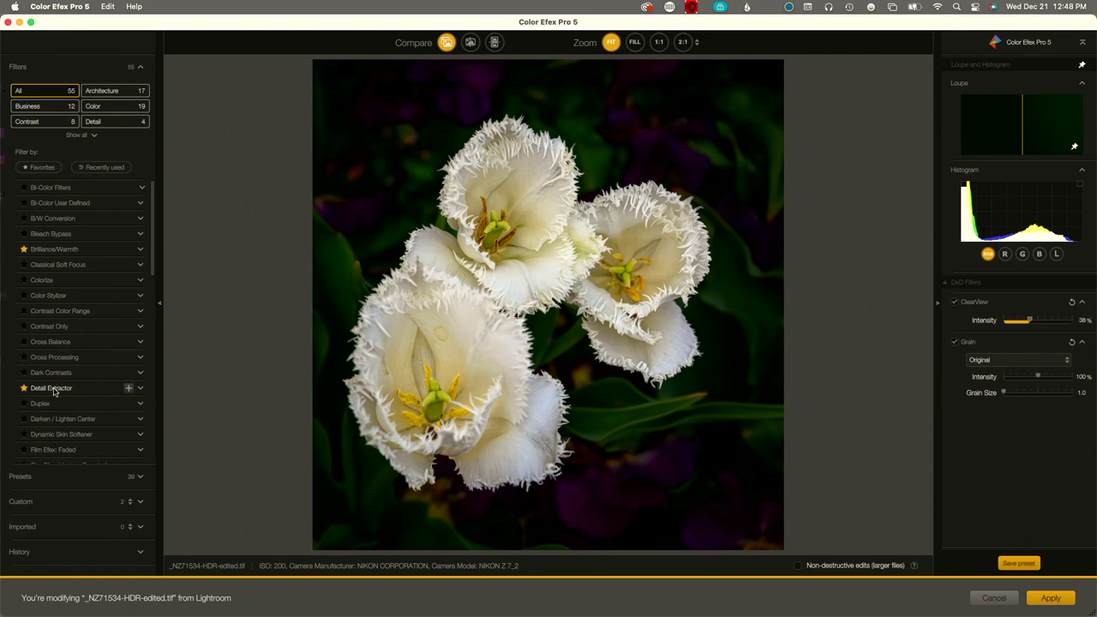
Add the Detail Extractor filter and restrict it to the large lower tulip with a control point widened to about 28%
{"action": "left_click", "coordinate": [129, 388]}
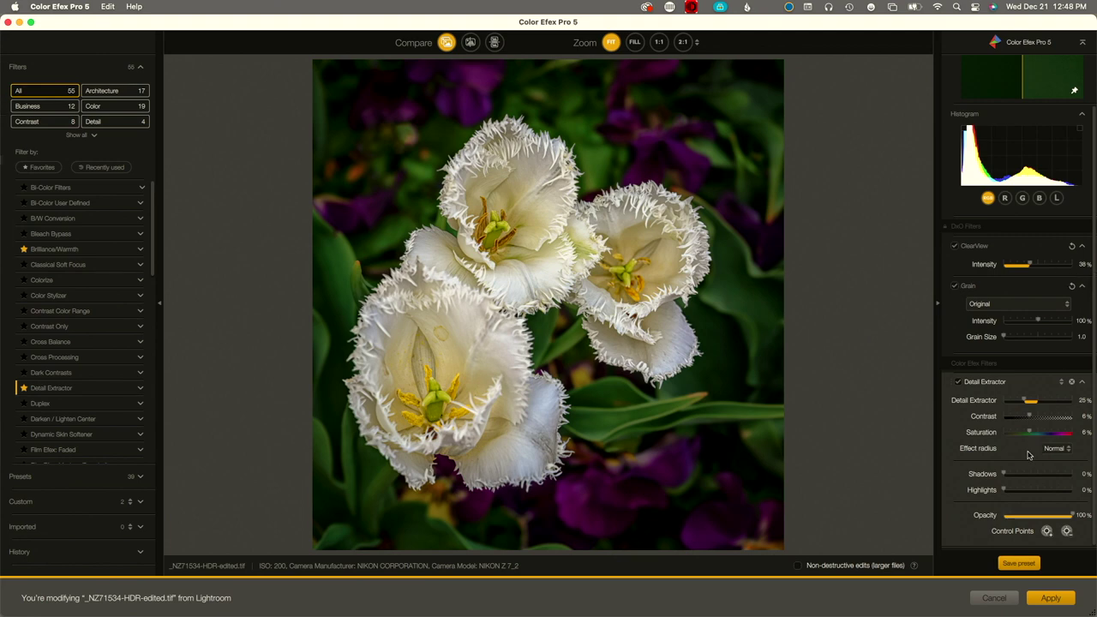
{"action": "left_click", "coordinate": [1046, 532]}
{"action": "left_click", "coordinate": [429, 388]}
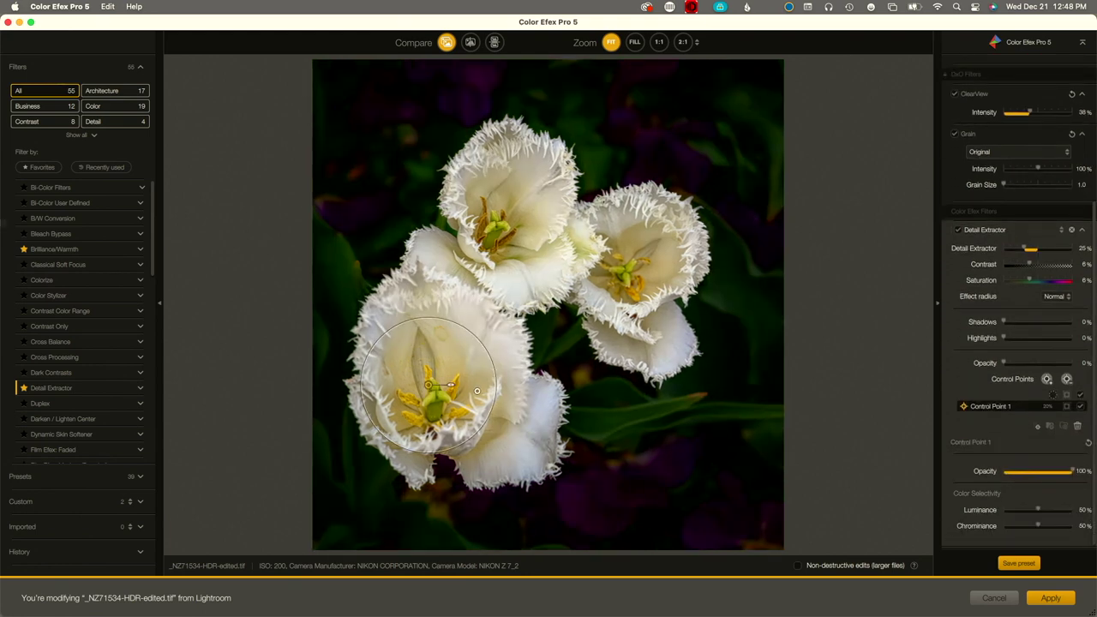
{"action": "mouse_move", "coordinate": [453, 386]}
{"action": "left_mouse_down"}
{"action": "mouse_move", "coordinate": [476, 387]}
{"action": "mouse_move", "coordinate": [437, 378]}
{"action": "left_mouse_up"}
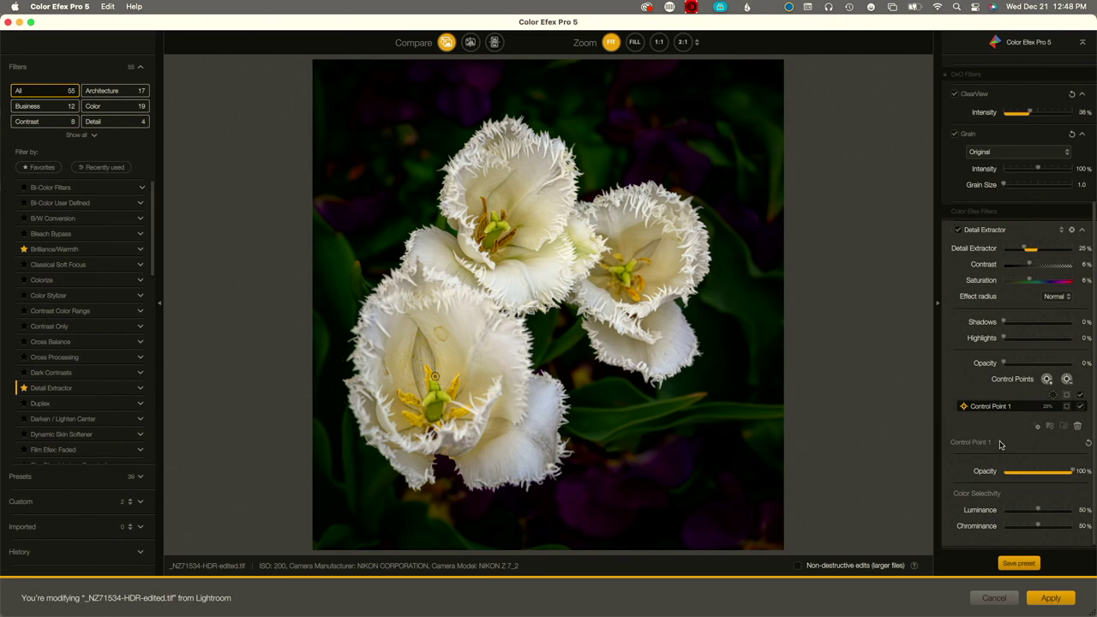
Add Detail Extractor control points on the upper and right-hand tulips, and set the filter's strength to 49%
{"action": "left_click", "coordinate": [1046, 380]}
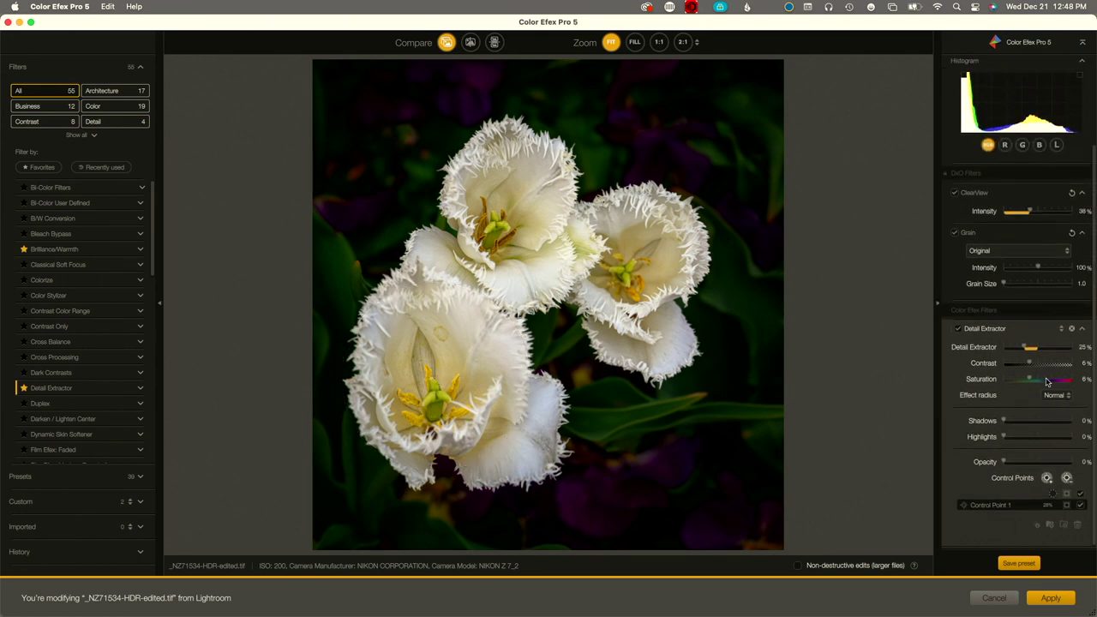
{"action": "left_click", "coordinate": [1046, 478]}
{"action": "left_click", "coordinate": [500, 217]}
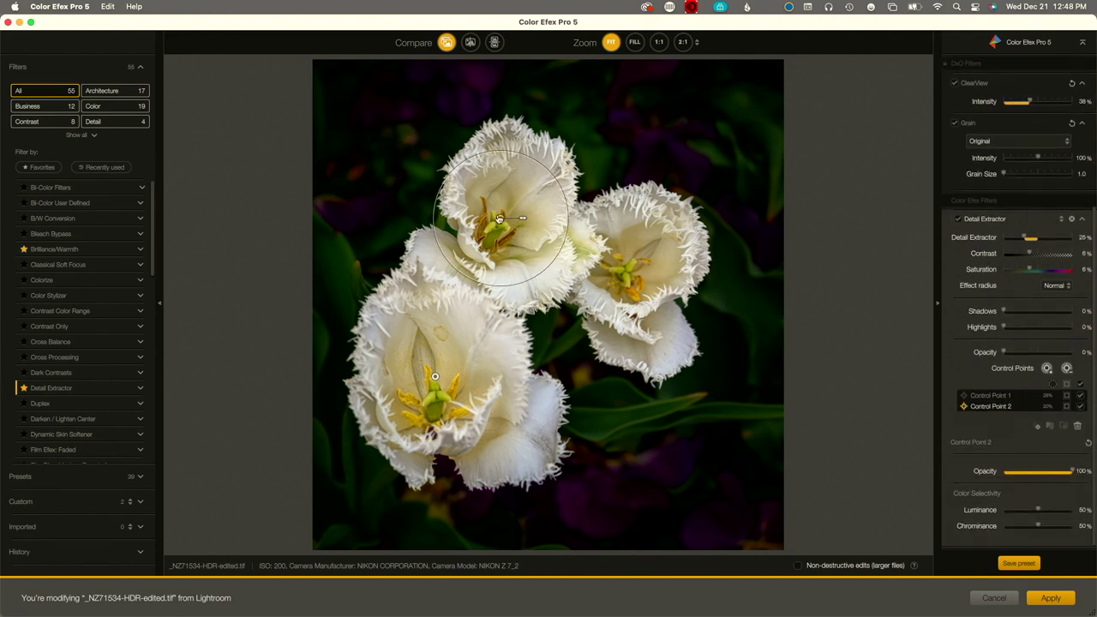
{"action": "left_click_drag", "start_coordinate": [499, 218], "coordinate": [510, 205]}
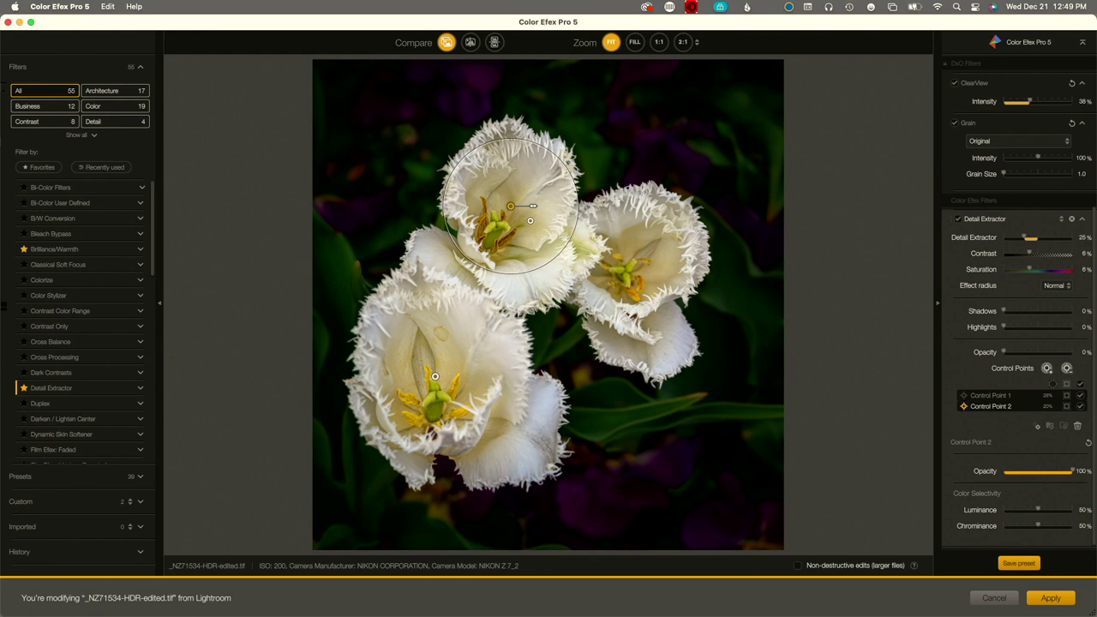
{"action": "left_click", "coordinate": [624, 272]}
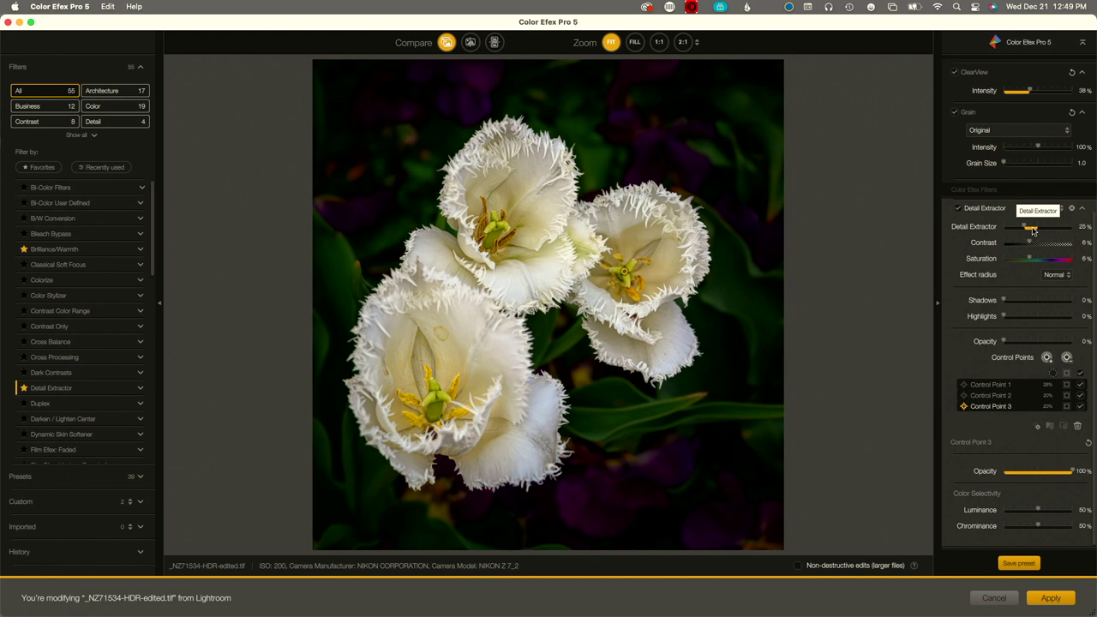
{"action": "mouse_move", "coordinate": [1034, 230]}
{"action": "left_mouse_down"}
{"action": "mouse_move", "coordinate": [1075, 231]}
{"action": "mouse_move", "coordinate": [1013, 228]}
{"action": "mouse_move", "coordinate": [1043, 230]}
{"action": "left_mouse_up"}
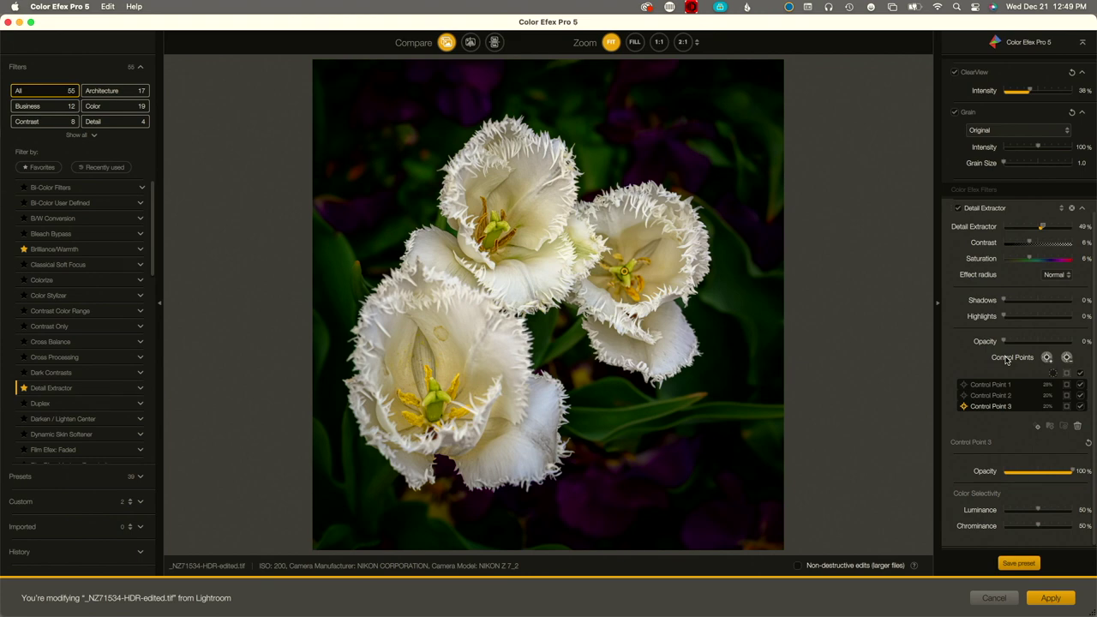
Add the Brilliance/Warmth filter with Saturation at 18% and Warmth at 14%
{"action": "mouse_move", "coordinate": [855, 320]}
{"action": "left_click", "coordinate": [130, 250]}
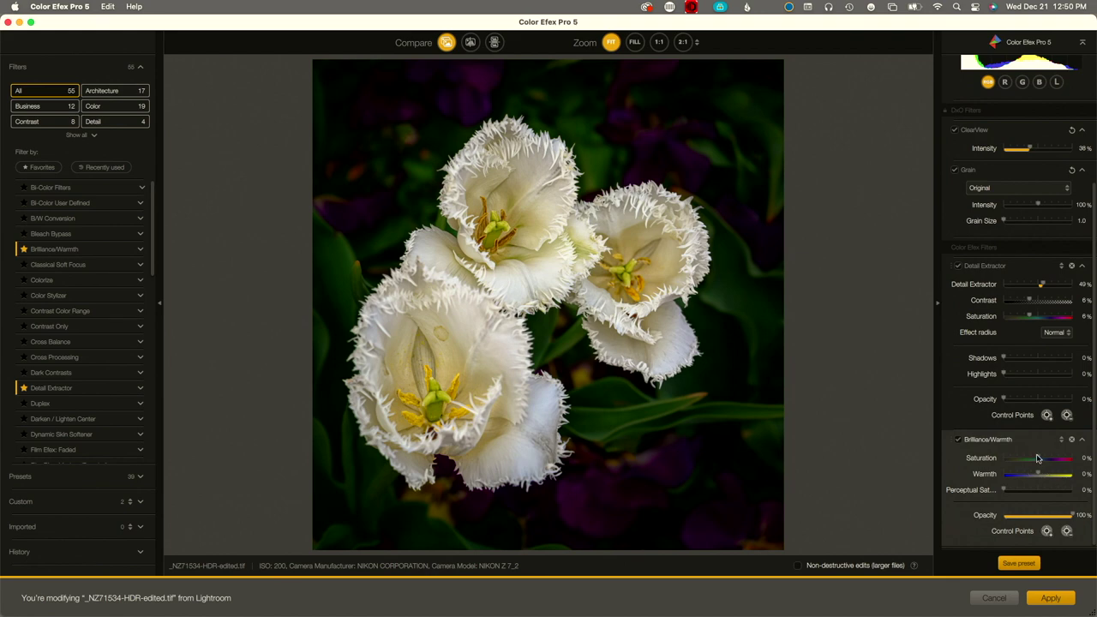
{"action": "left_click_drag", "start_coordinate": [1037, 458], "coordinate": [1044, 458]}
{"action": "left_click_drag", "start_coordinate": [1037, 476], "coordinate": [1045, 477]}
{"action": "left_click_drag", "start_coordinate": [1045, 476], "coordinate": [1043, 476]}
Add the Vignette: Blur filter and place an enlarged subtractive control point on the large lower tulip to keep it sharp
{"action": "left_click_drag", "start_coordinate": [155, 266], "coordinate": [182, 479]}
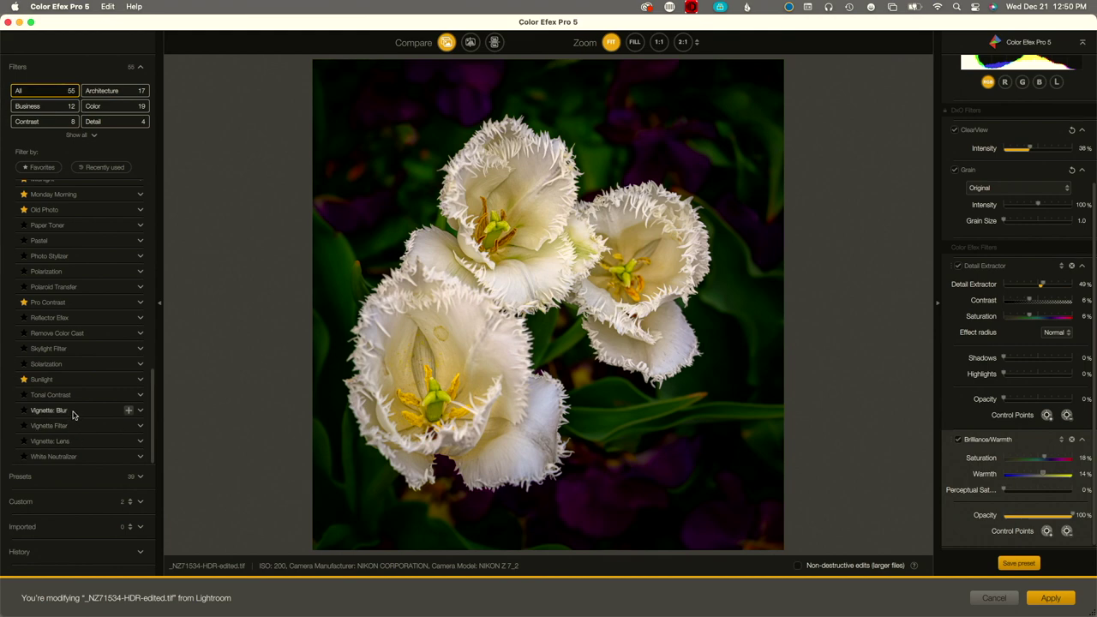
{"action": "left_click", "coordinate": [128, 411]}
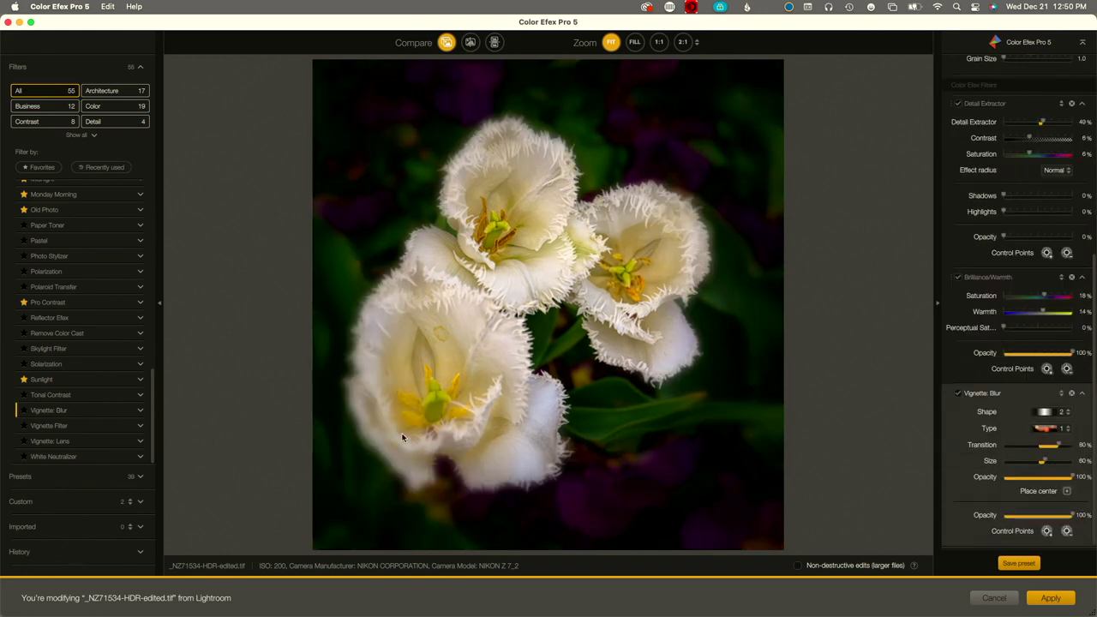
{"action": "left_click", "coordinate": [1067, 532]}
{"action": "left_click", "coordinate": [431, 392]}
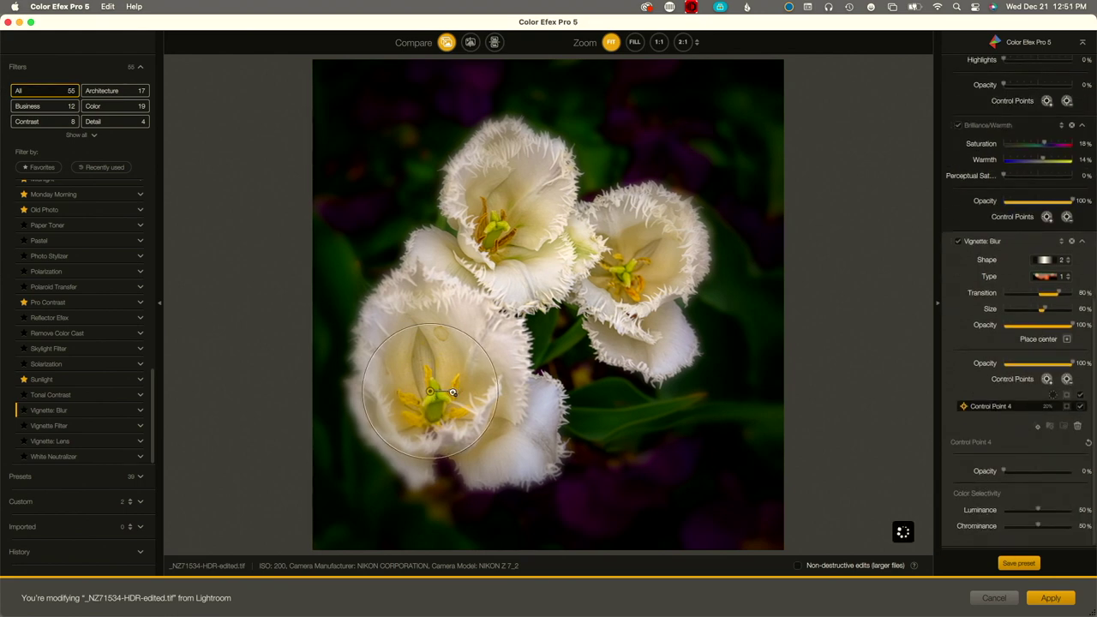
{"action": "left_click_drag", "start_coordinate": [453, 392], "coordinate": [456, 392]}
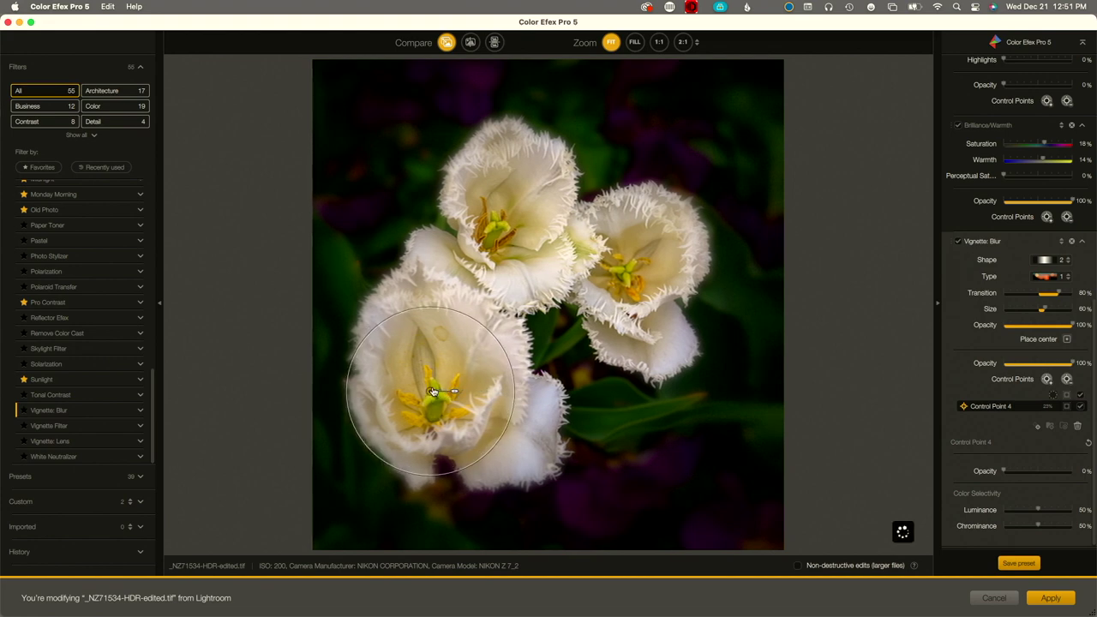
{"action": "left_click_drag", "start_coordinate": [434, 392], "coordinate": [436, 380]}
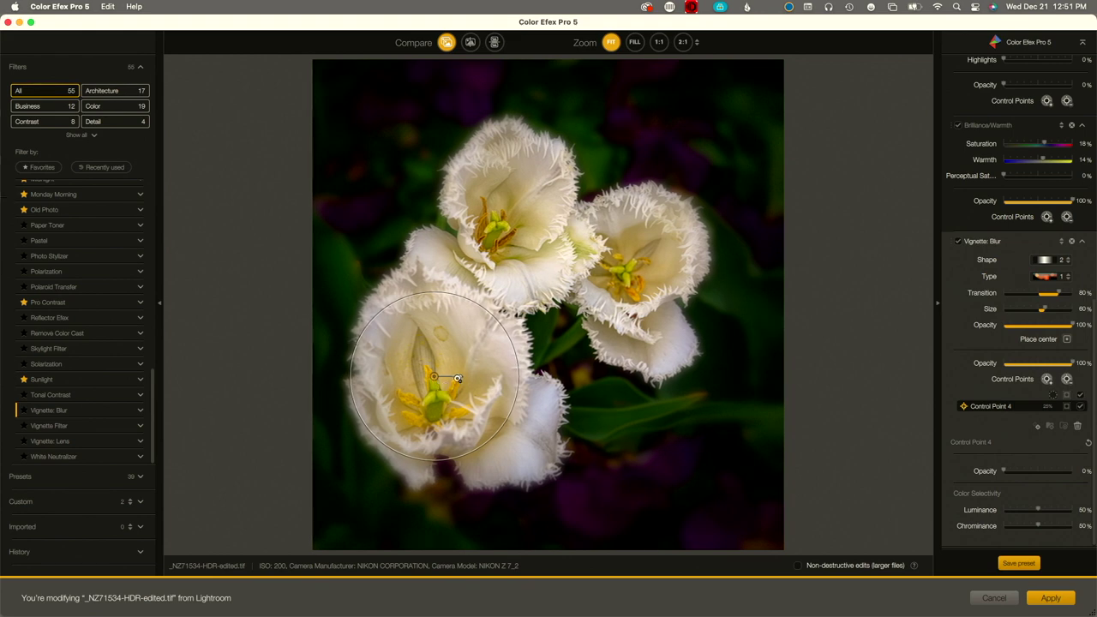
Extend the blur protection over the tulips with a second control point, and apply the filters with Vignette: Blur opacity at 69%
{"action": "key", "text": "super+c"}
{"action": "key", "text": "super+v"}
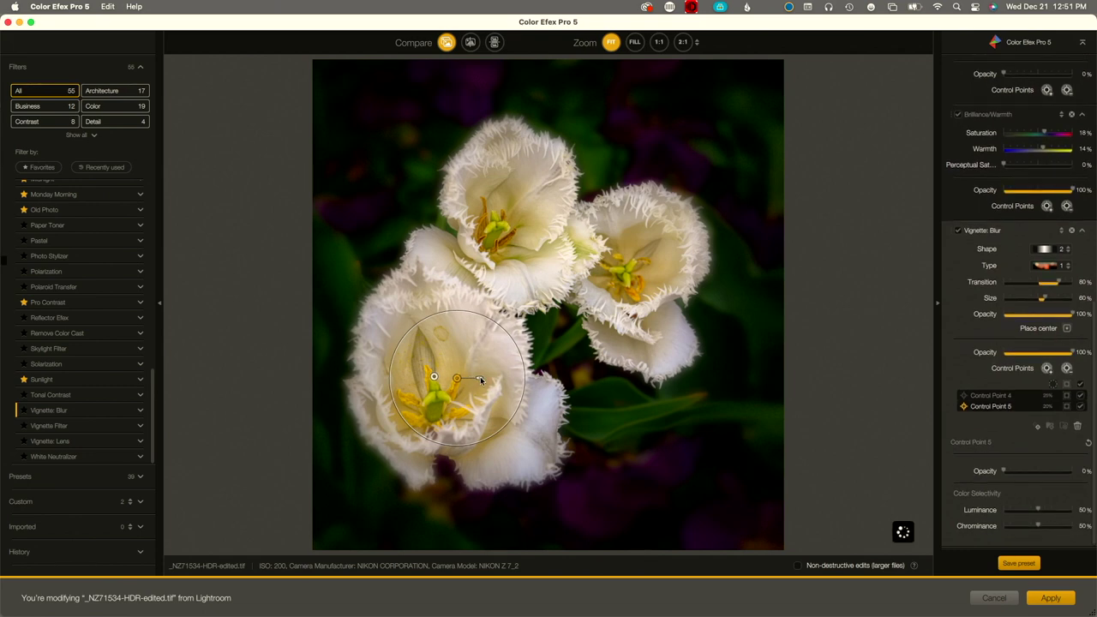
{"action": "left_click_drag", "start_coordinate": [480, 378], "coordinate": [575, 315]}
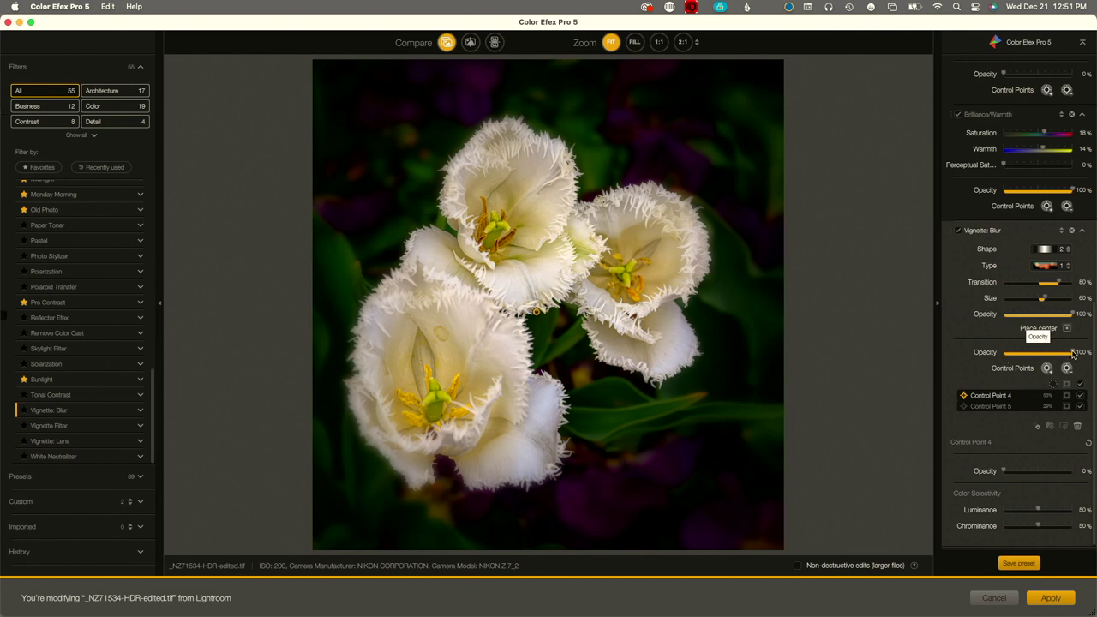
{"action": "left_click_drag", "start_coordinate": [1073, 354], "coordinate": [1052, 357]}
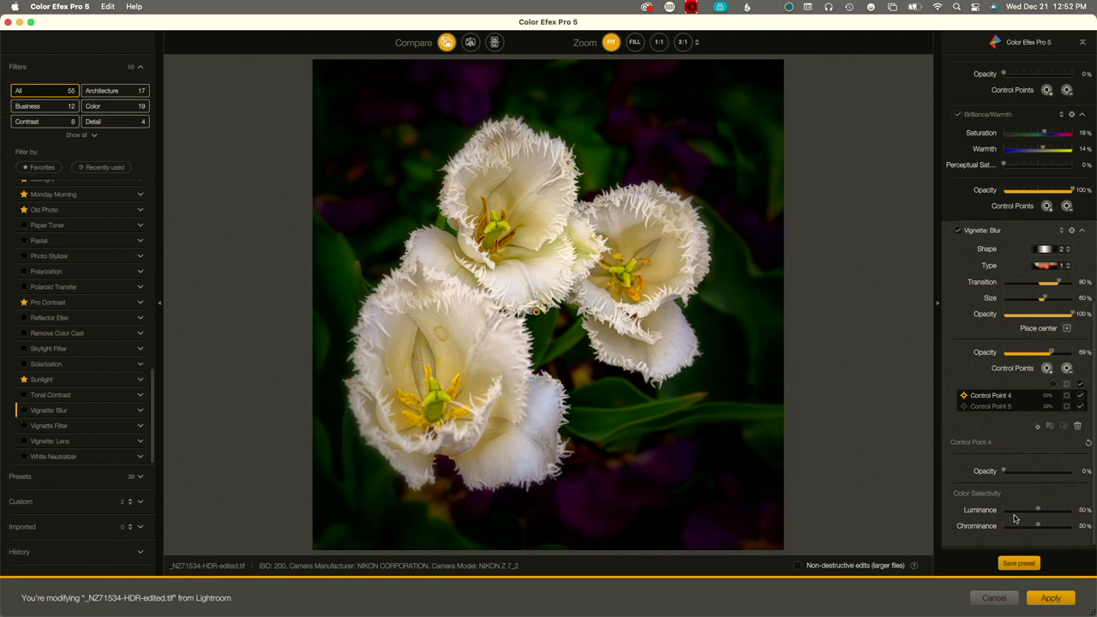
{"action": "left_click", "coordinate": [1051, 599]}
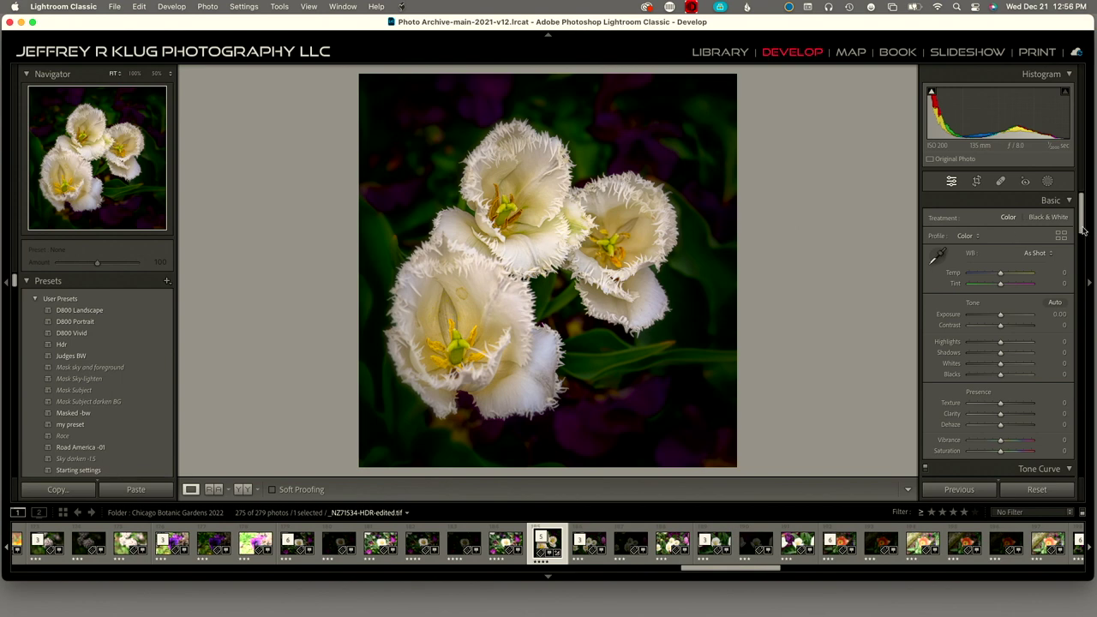
Darken the edges of the filtered copy with a Highlight Priority post-crop vignette of amount -53
{"action": "left_click_drag", "start_coordinate": [1082, 230], "coordinate": [1057, 441]}
{"action": "scroll", "coordinate": [1057, 440], "scroll_direction": "down", "scroll_amount": 3}
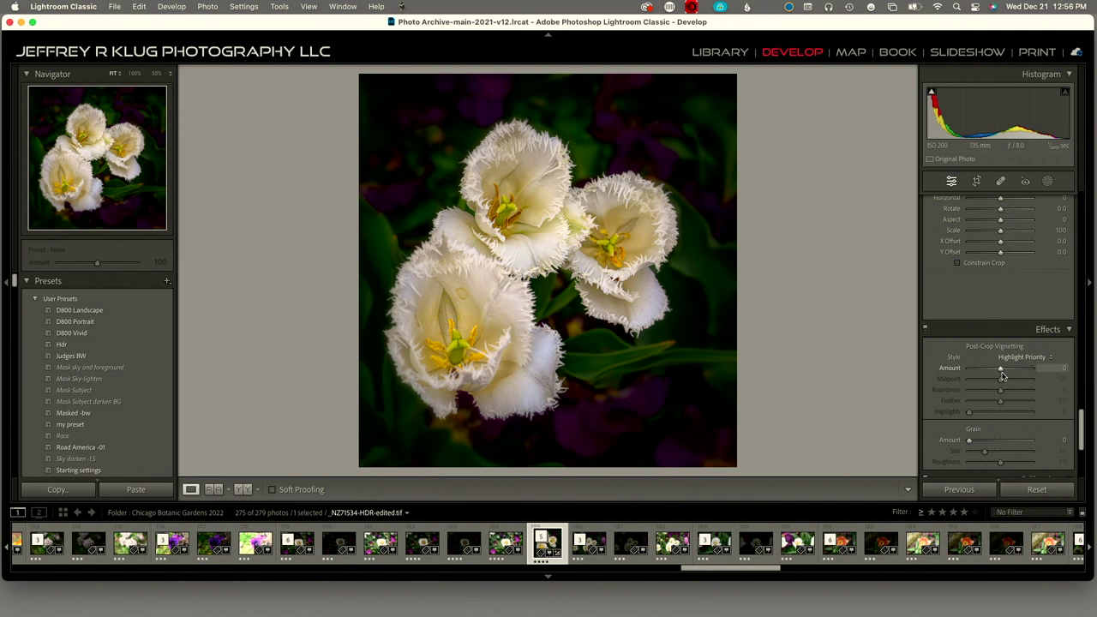
{"action": "left_click_drag", "start_coordinate": [999, 369], "coordinate": [983, 368]}
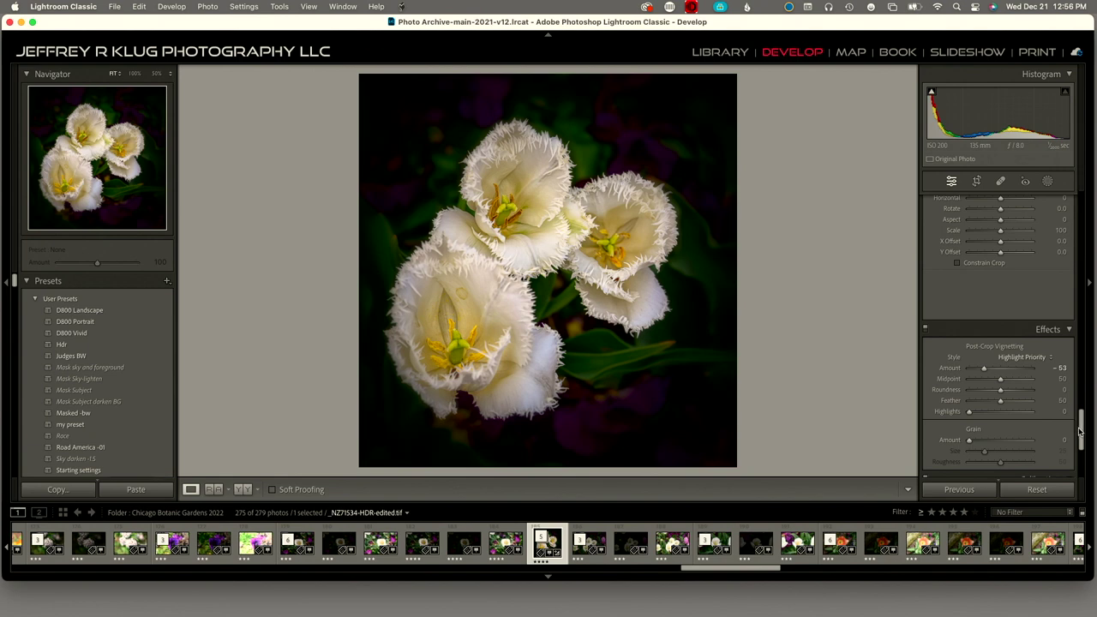
Remove the yellow ring-shaped stain from the large lower tulip's petal with content-aware removal at 100% zoom
{"action": "left_click", "coordinate": [462, 296]}
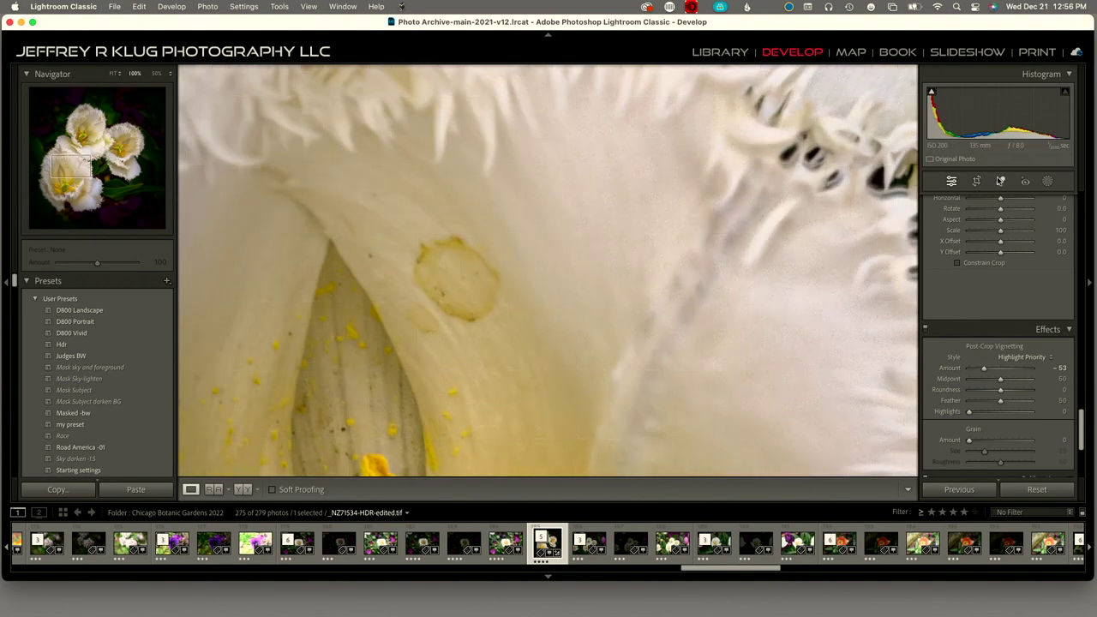
{"action": "left_click", "coordinate": [1000, 182]}
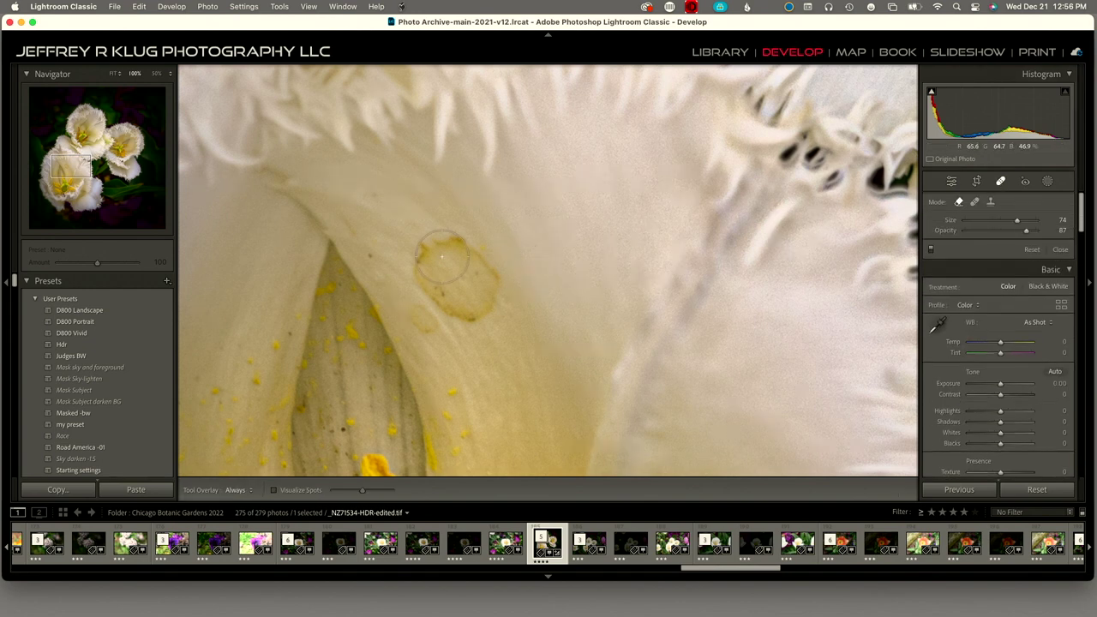
{"action": "mouse_move", "coordinate": [449, 250]}
{"action": "left_mouse_down"}
{"action": "mouse_move", "coordinate": [430, 272]}
{"action": "mouse_move", "coordinate": [435, 291]}
{"action": "mouse_move", "coordinate": [471, 305]}
{"action": "mouse_move", "coordinate": [489, 294]}
{"action": "mouse_move", "coordinate": [473, 273]}
{"action": "mouse_move", "coordinate": [479, 257]}
{"action": "mouse_move", "coordinate": [500, 256]}
{"action": "mouse_move", "coordinate": [484, 279]}
{"action": "left_mouse_up"}
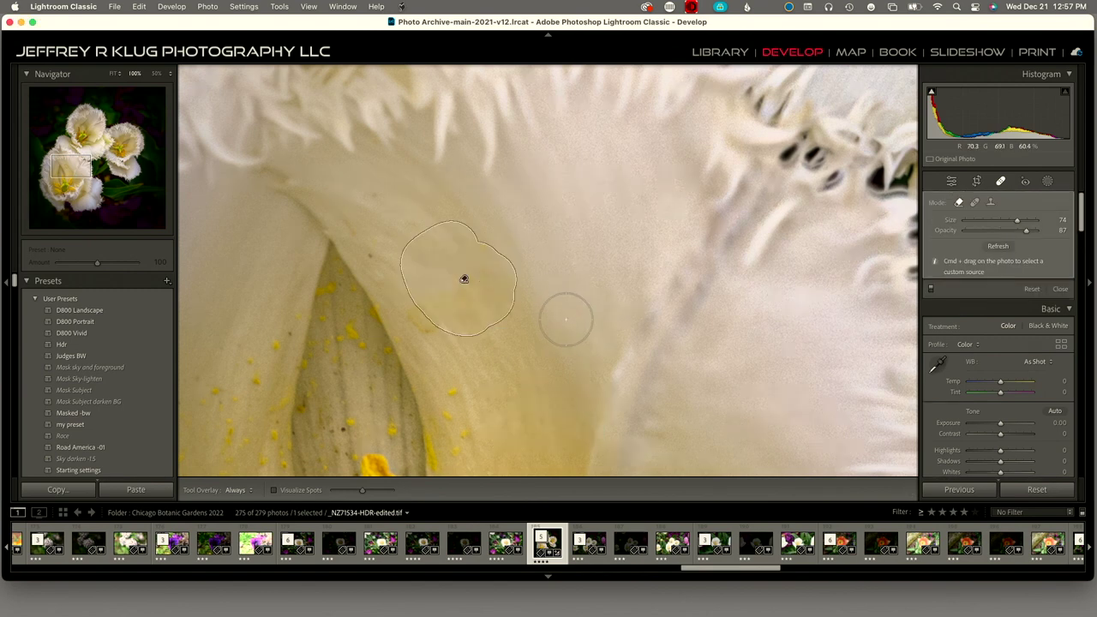
{"action": "left_click_drag", "start_coordinate": [566, 319], "coordinate": [591, 334]}
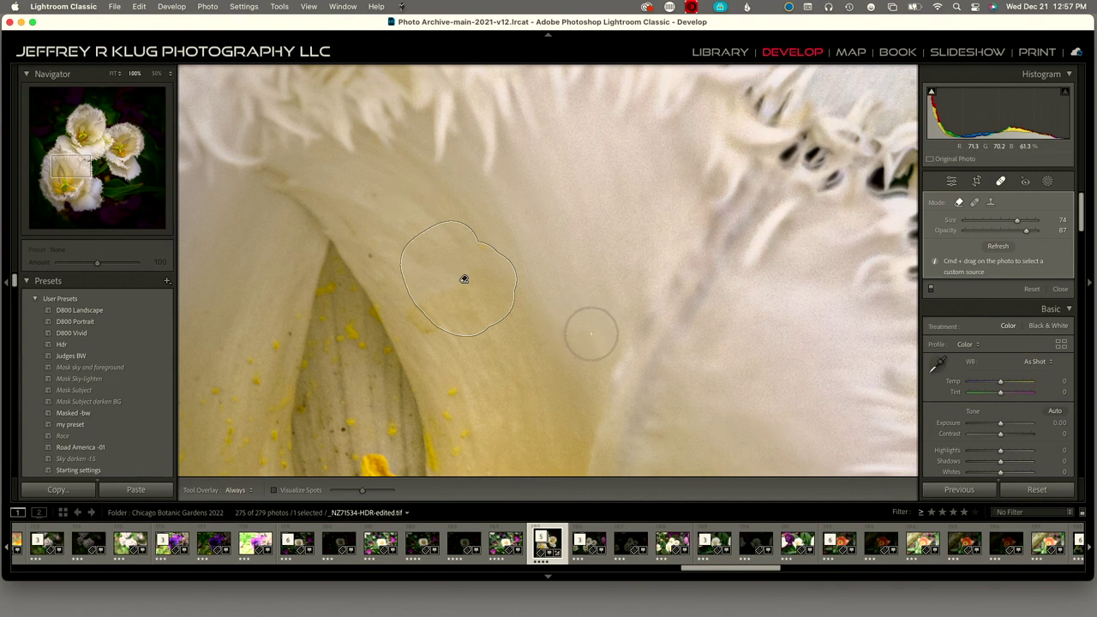
Remove the blurred yellow spot in the dark background above the green leaf with content-aware removal at 100% zoom
{"action": "key", "text": "z"}
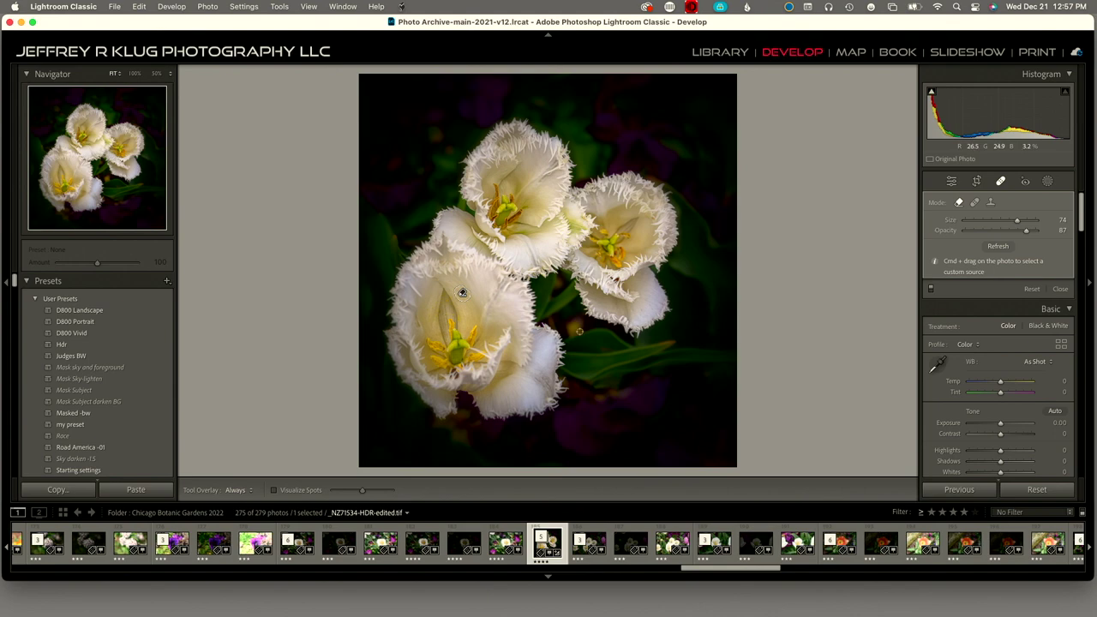
{"action": "key", "text": "z"}
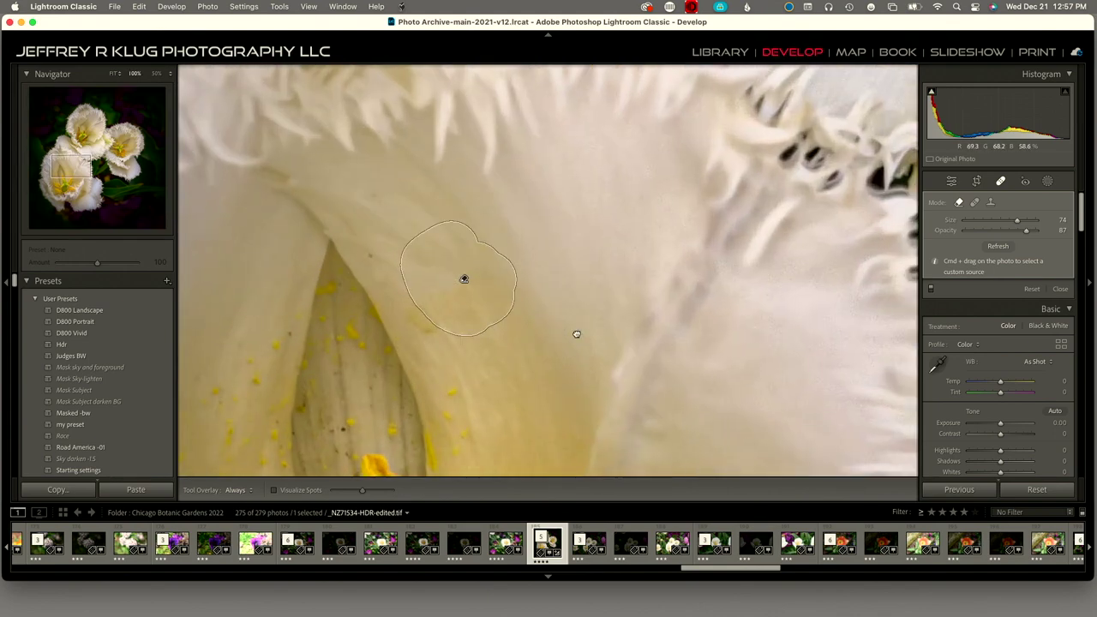
{"action": "left_click_drag", "start_coordinate": [576, 333], "coordinate": [172, 222]}
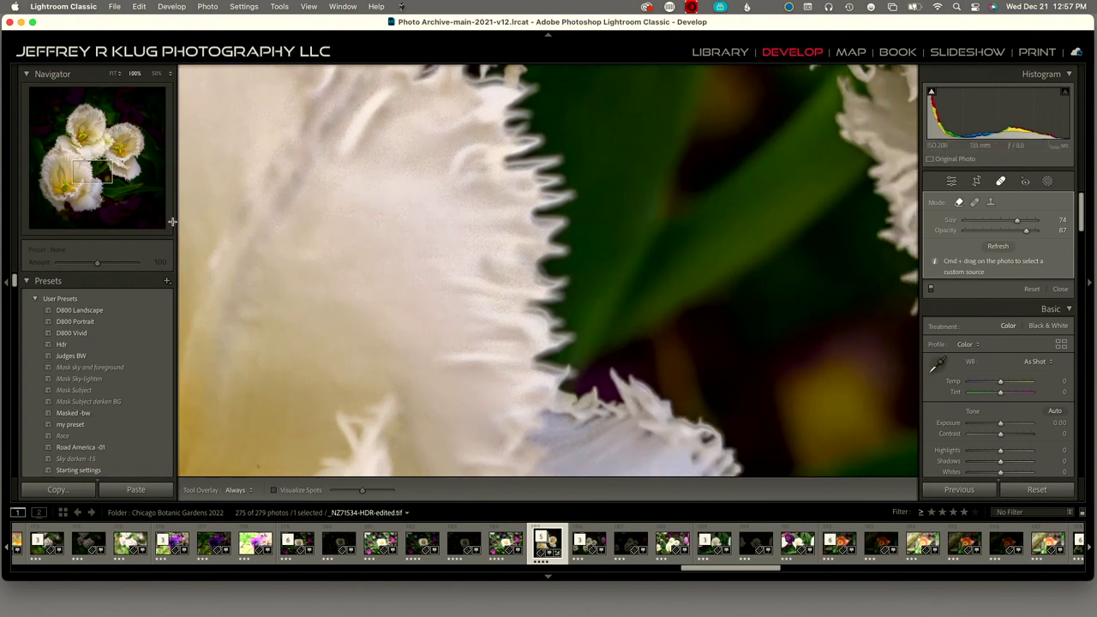
{"action": "left_click_drag", "start_coordinate": [808, 357], "coordinate": [617, 240]}
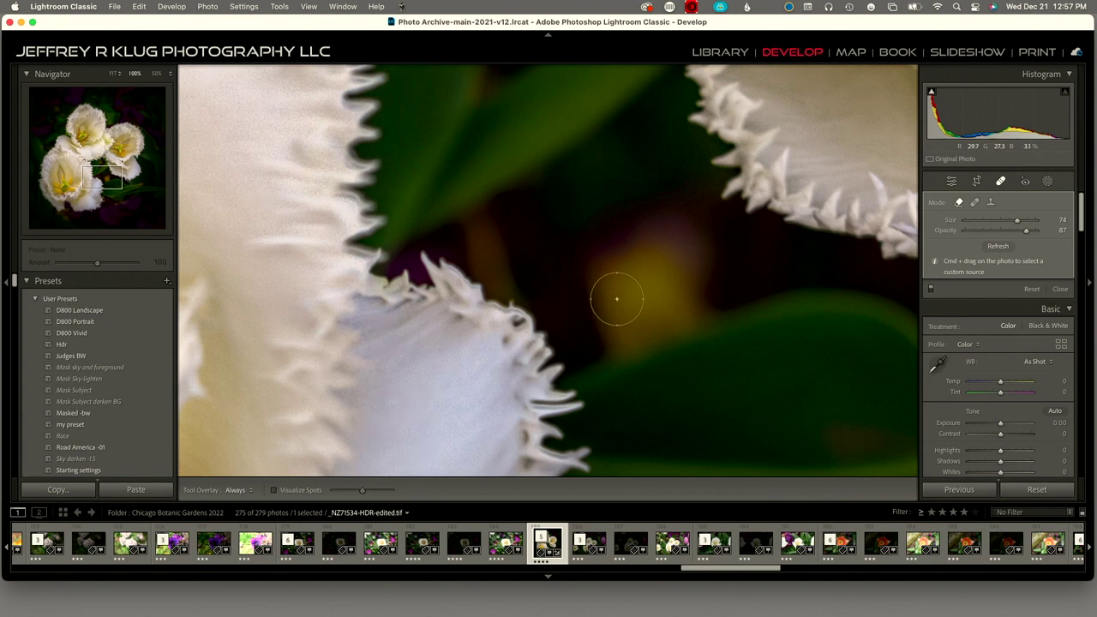
{"action": "mouse_move", "coordinate": [592, 269]}
{"action": "left_mouse_down"}
{"action": "mouse_move", "coordinate": [685, 252]}
{"action": "mouse_move", "coordinate": [698, 300]}
{"action": "left_mouse_up"}
{"action": "mouse_move", "coordinate": [702, 318]}
{"action": "left_mouse_down"}
{"action": "mouse_move", "coordinate": [650, 317]}
{"action": "mouse_move", "coordinate": [615, 332]}
{"action": "mouse_move", "coordinate": [611, 295]}
{"action": "mouse_move", "coordinate": [679, 296]}
{"action": "left_mouse_up"}
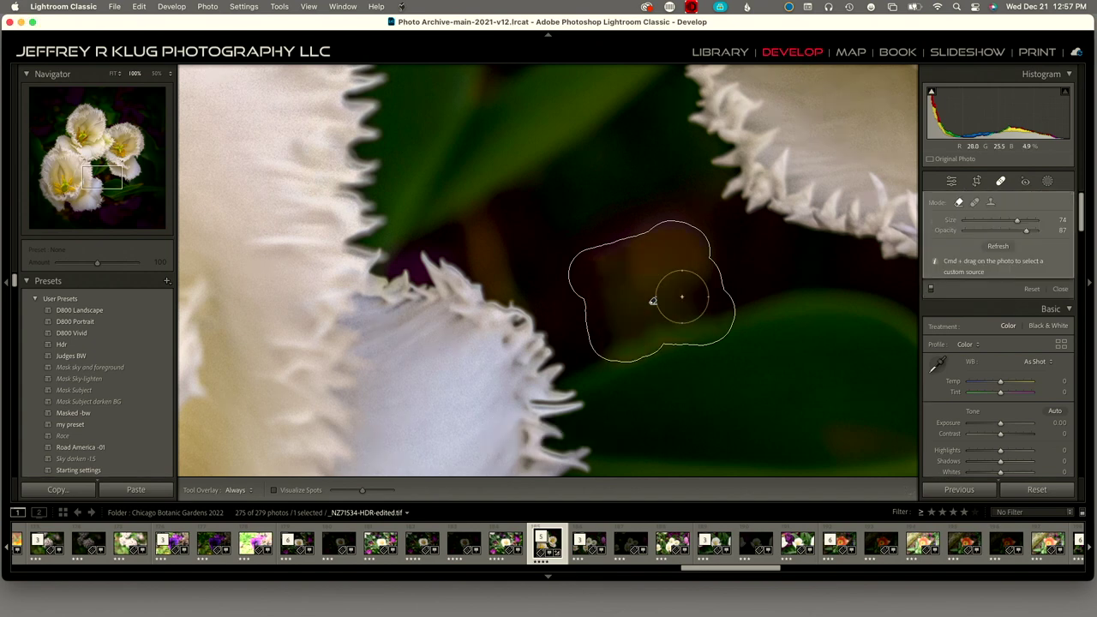
Remove the orange discoloration from the green leaf's tip with content-aware removal and finish the retouching
{"action": "mouse_move", "coordinate": [680, 296]}
{"action": "left_mouse_down"}
{"action": "mouse_move", "coordinate": [574, 188]}
{"action": "mouse_move", "coordinate": [368, 133]}
{"action": "mouse_move", "coordinate": [124, 98]}
{"action": "left_mouse_up"}
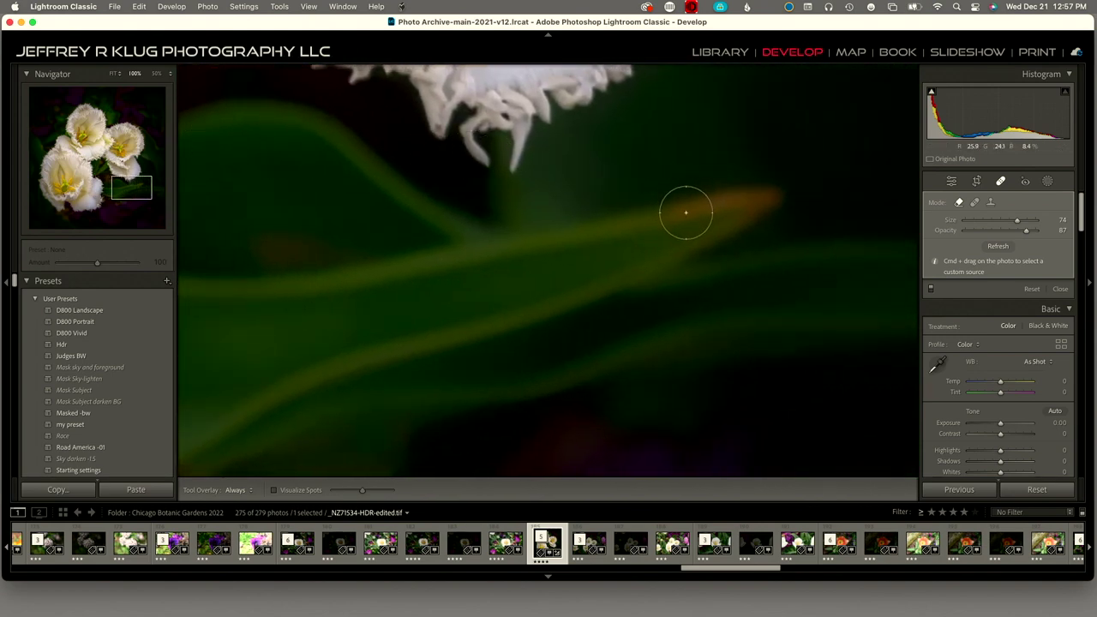
{"action": "mouse_move", "coordinate": [685, 214]}
{"action": "left_mouse_down"}
{"action": "mouse_move", "coordinate": [780, 200]}
{"action": "mouse_move", "coordinate": [679, 239]}
{"action": "left_mouse_up"}
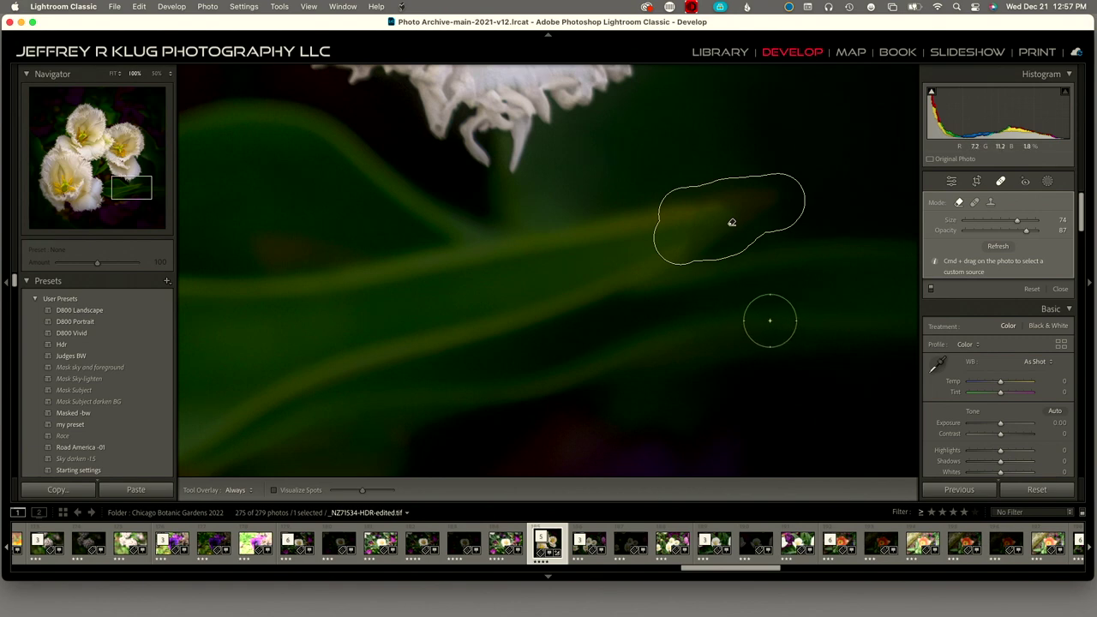
{"action": "key", "text": "z"}
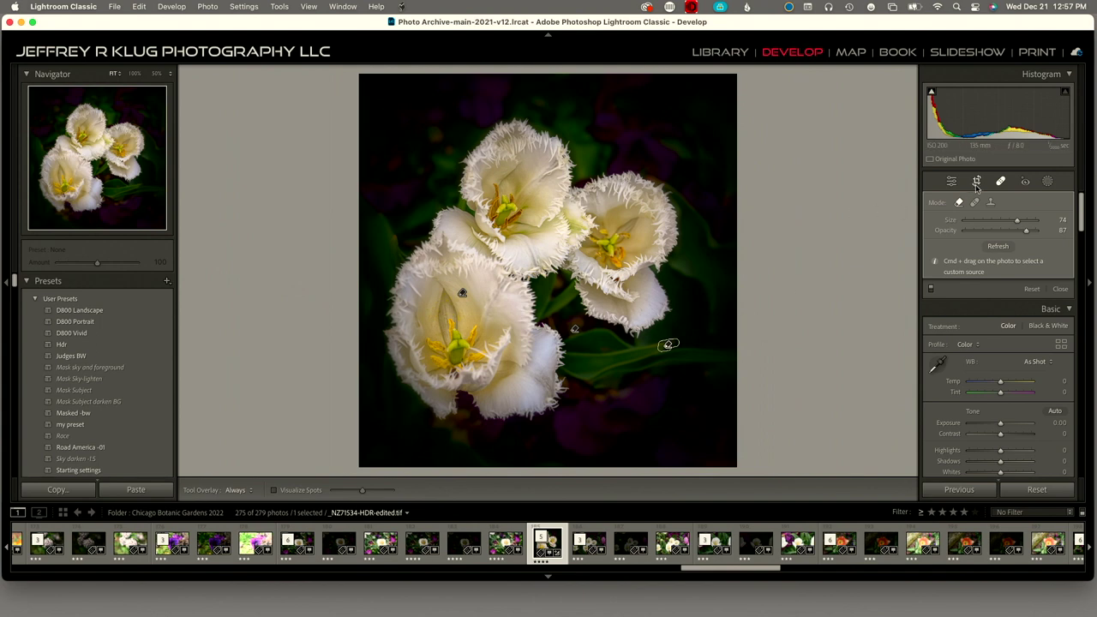
{"action": "left_click", "coordinate": [1001, 183]}
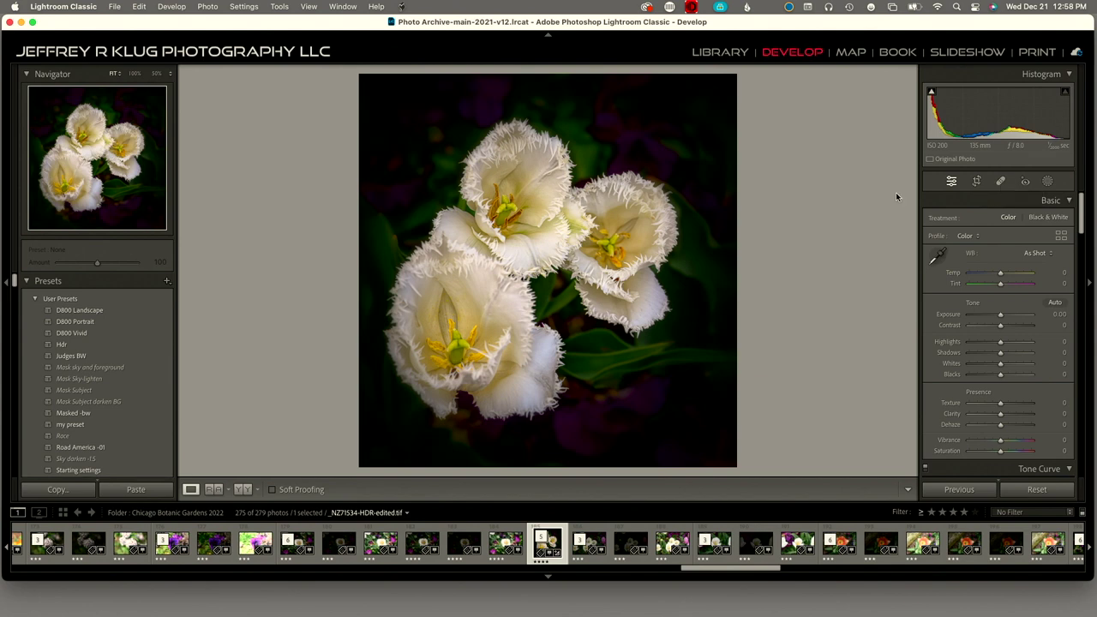
Create a virtual copy of the retouched tulip photo and convert it to black and white
{"action": "left_click", "coordinate": [206, 6]}
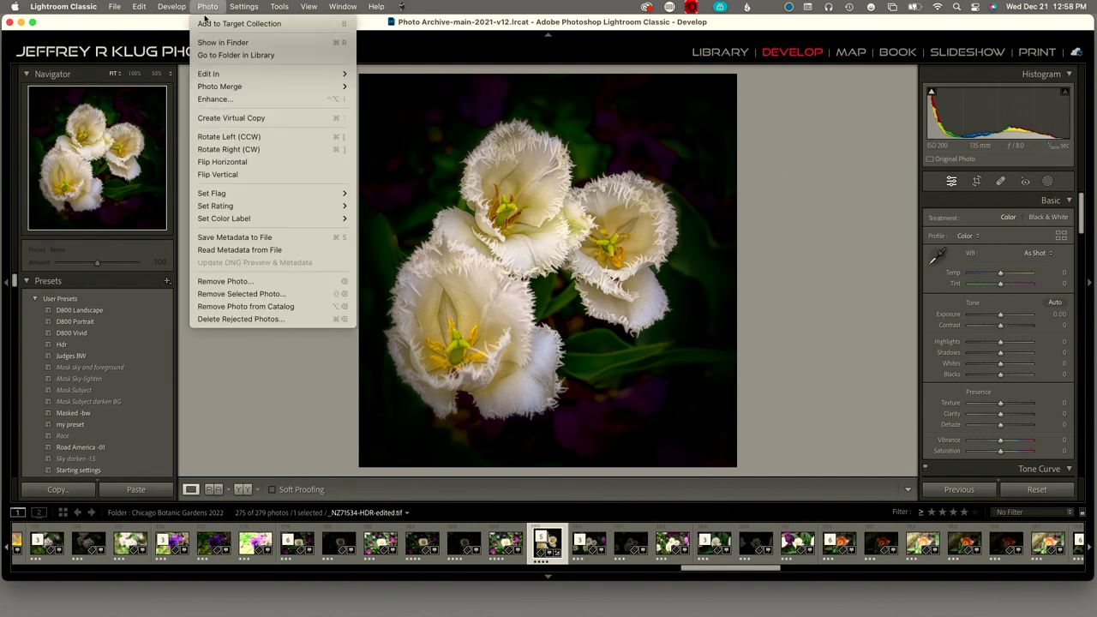
{"action": "left_click", "coordinate": [238, 119]}
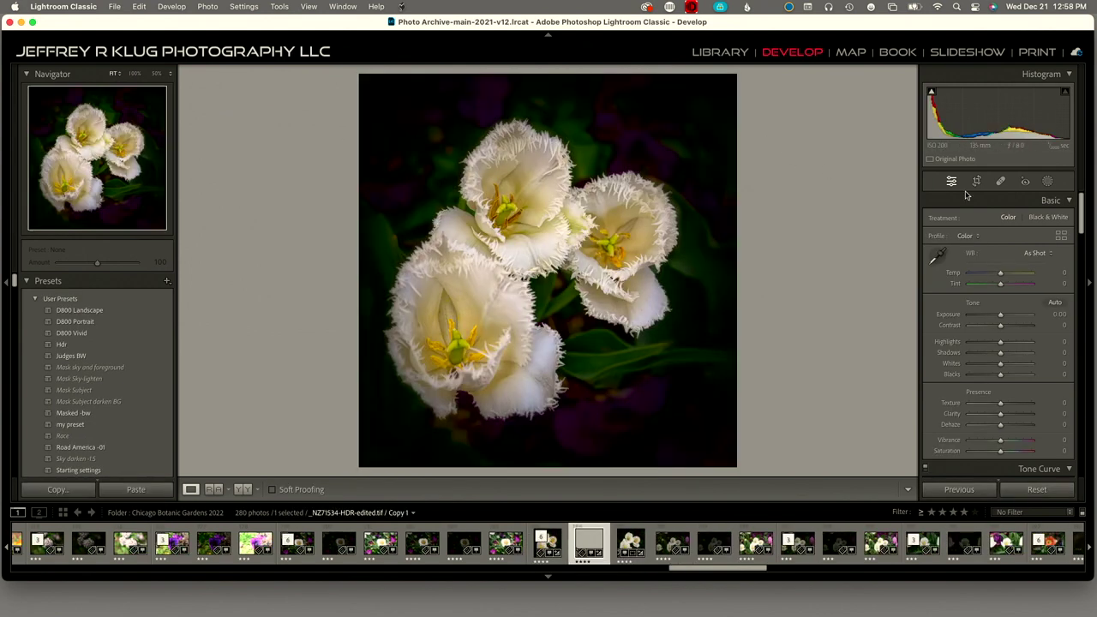
{"action": "left_click", "coordinate": [1048, 220]}
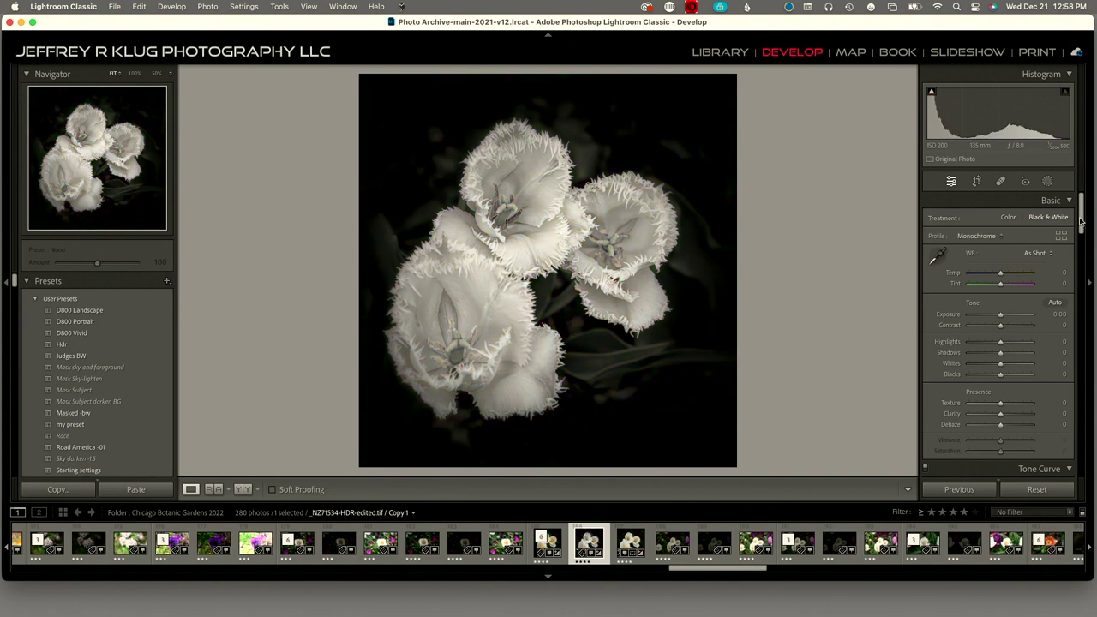
Adjust the black-and-white mix to Red +4, Orange -56, Yellow -7, Green -17, Blue +23, Purple +38 and Magenta +10
{"action": "left_click_drag", "start_coordinate": [1081, 222], "coordinate": [1073, 285]}
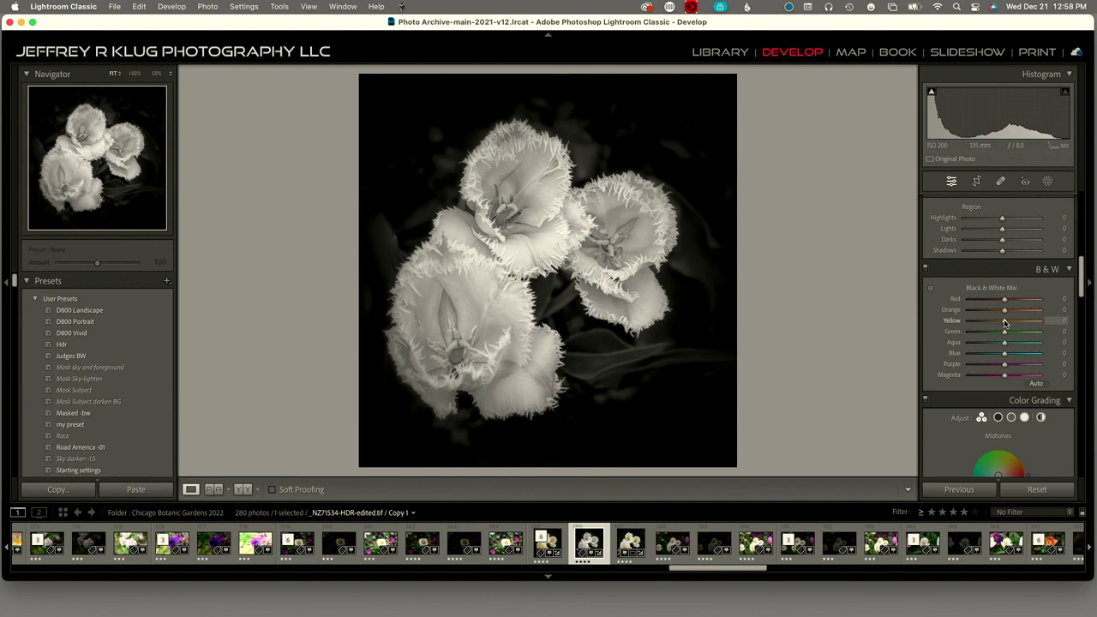
{"action": "left_click_drag", "start_coordinate": [1005, 323], "coordinate": [998, 326]}
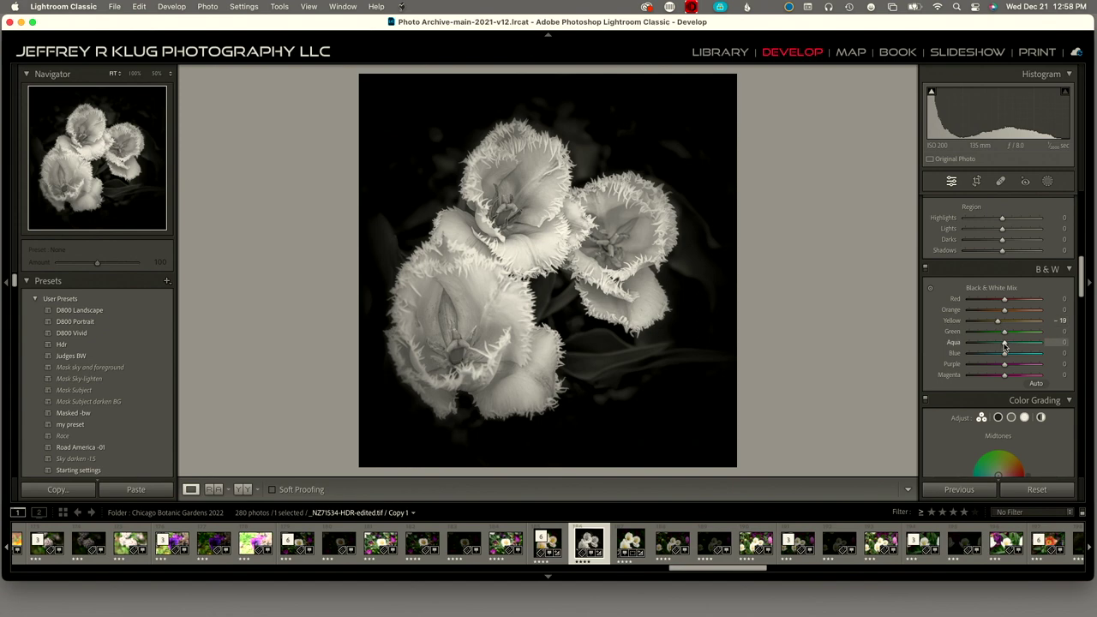
{"action": "mouse_move", "coordinate": [1005, 355]}
{"action": "left_mouse_down"}
{"action": "mouse_move", "coordinate": [1023, 355]}
{"action": "mouse_move", "coordinate": [1011, 358]}
{"action": "left_mouse_up"}
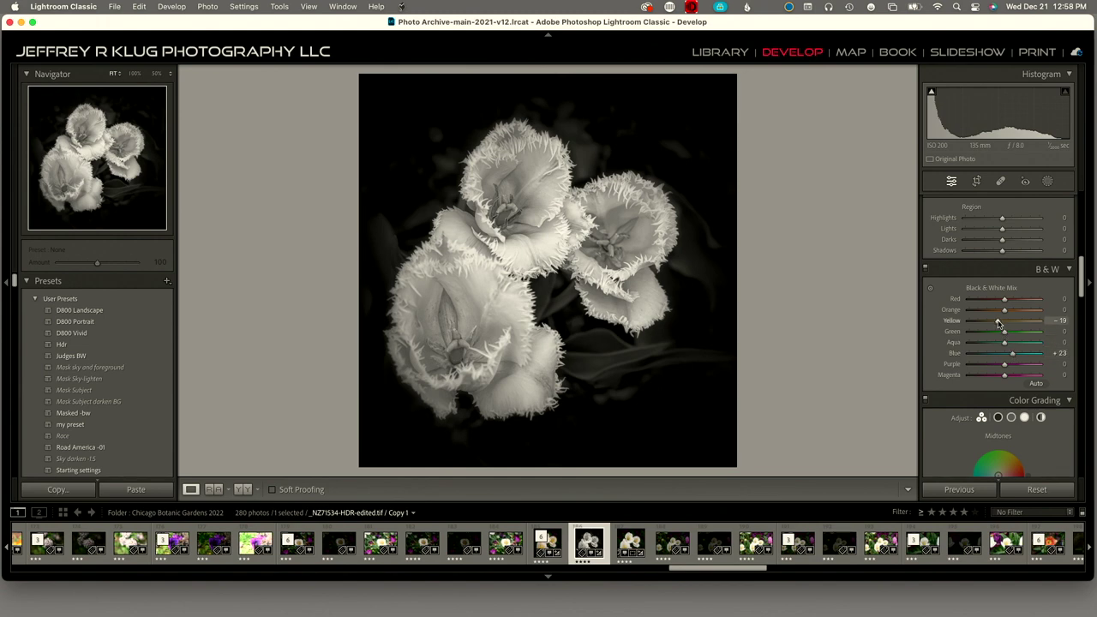
{"action": "double_click", "coordinate": [998, 321]}
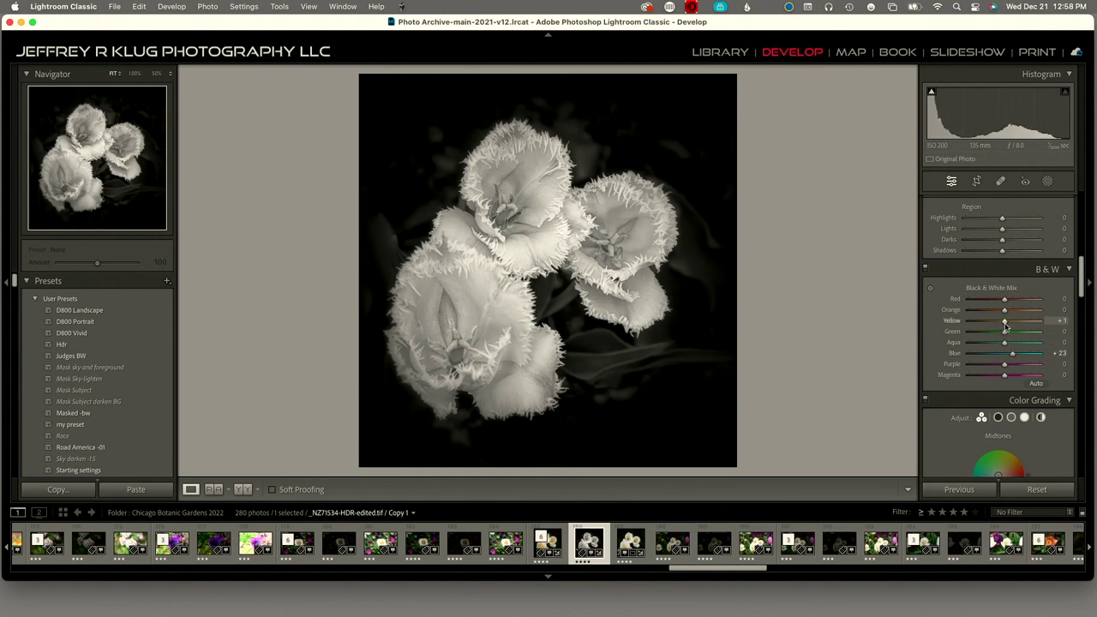
{"action": "left_click_drag", "start_coordinate": [1005, 324], "coordinate": [1002, 325]}
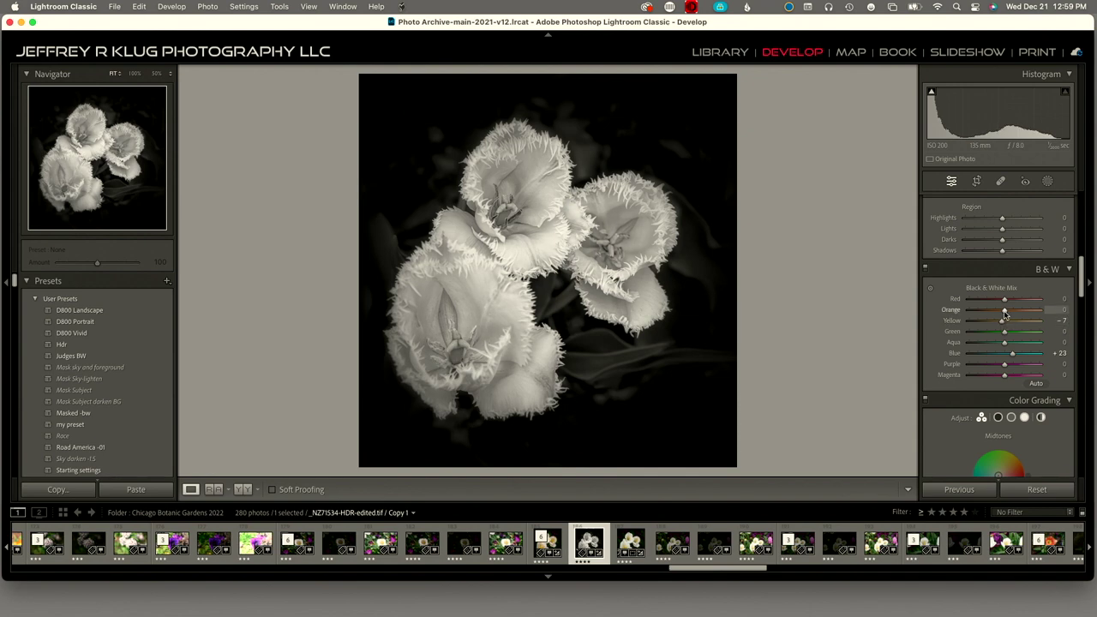
{"action": "mouse_move", "coordinate": [1004, 316]}
{"action": "left_mouse_down"}
{"action": "mouse_move", "coordinate": [972, 314]}
{"action": "mouse_move", "coordinate": [985, 314]}
{"action": "left_mouse_up"}
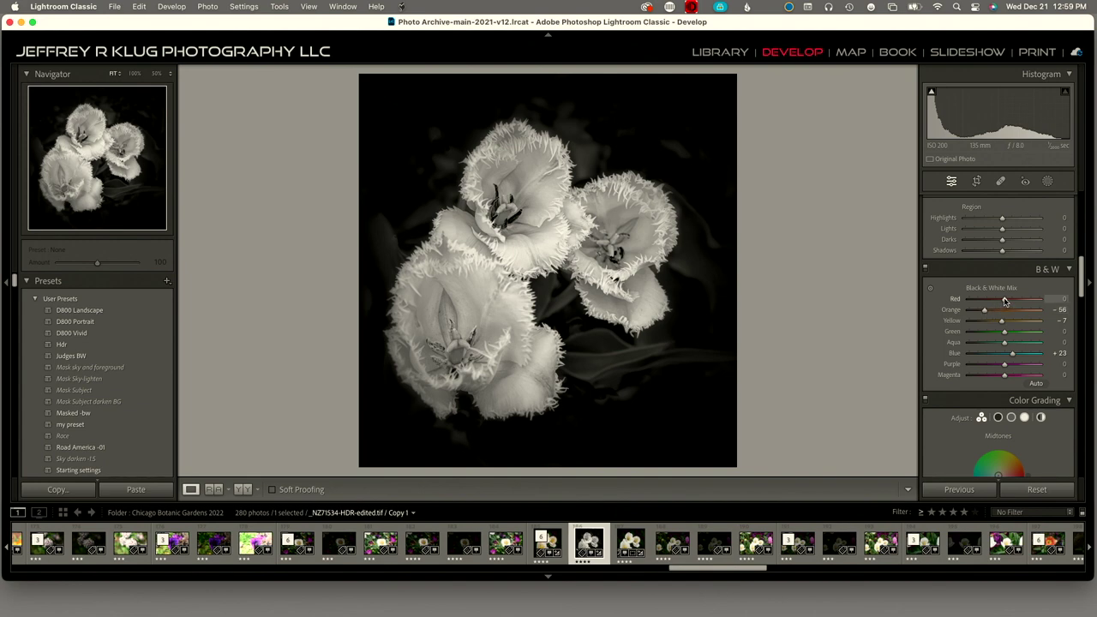
{"action": "left_click_drag", "start_coordinate": [1005, 302], "coordinate": [1001, 342]}
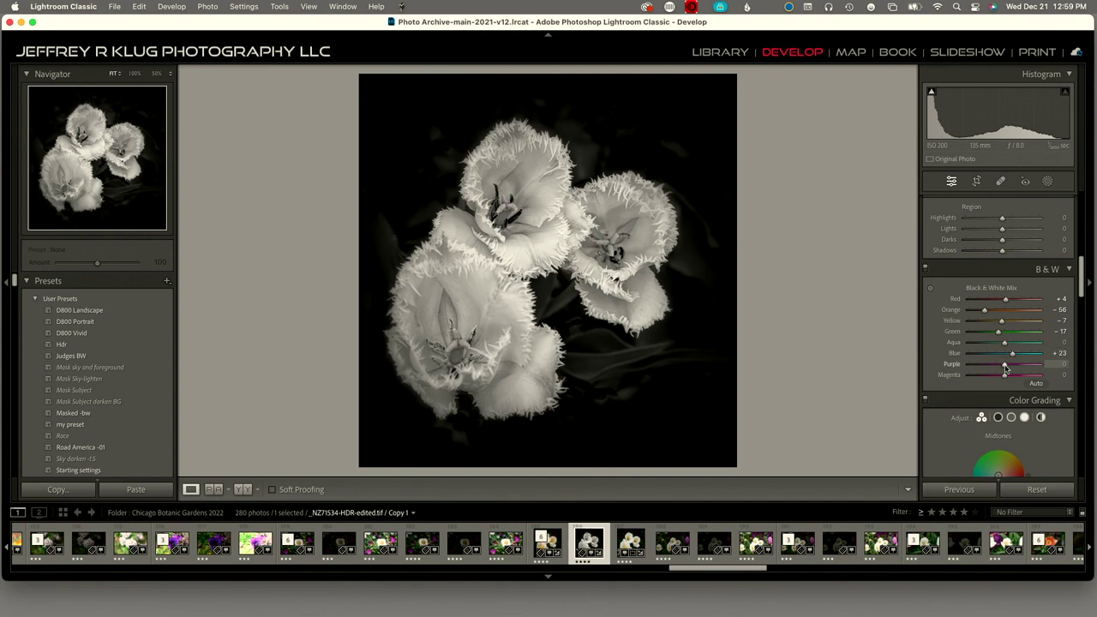
{"action": "mouse_move", "coordinate": [1005, 368]}
{"action": "left_mouse_down"}
{"action": "mouse_move", "coordinate": [1040, 366]}
{"action": "mouse_move", "coordinate": [1001, 370]}
{"action": "mouse_move", "coordinate": [1019, 371]}
{"action": "left_mouse_up"}
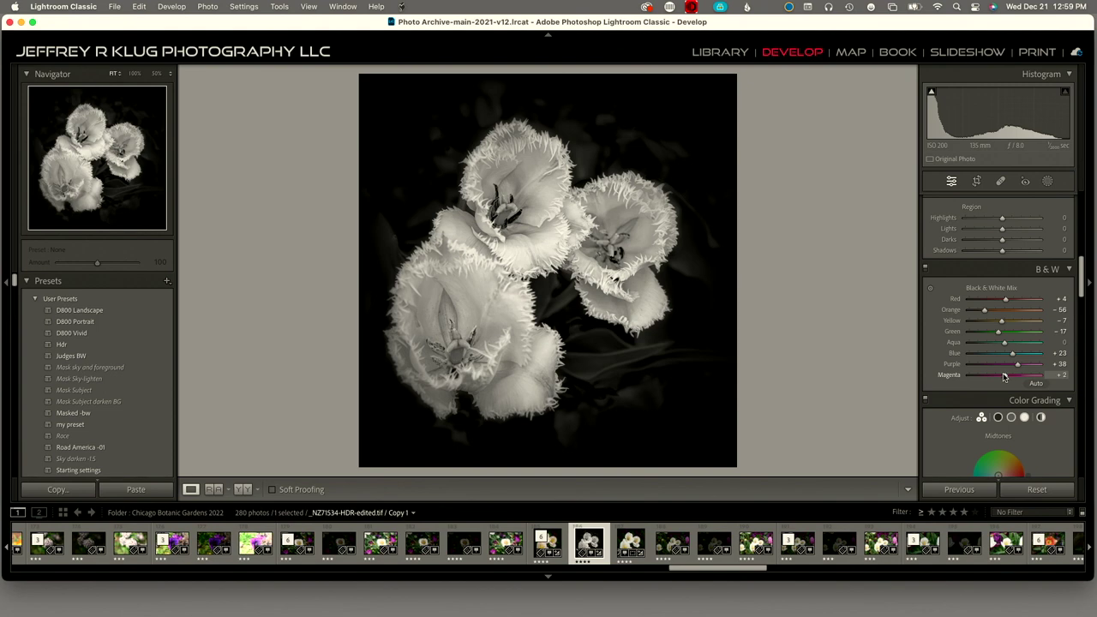
{"action": "mouse_move", "coordinate": [1005, 376]}
{"action": "left_mouse_down"}
{"action": "mouse_move", "coordinate": [1029, 377]}
{"action": "mouse_move", "coordinate": [962, 378]}
{"action": "mouse_move", "coordinate": [1007, 384]}
{"action": "left_mouse_up"}
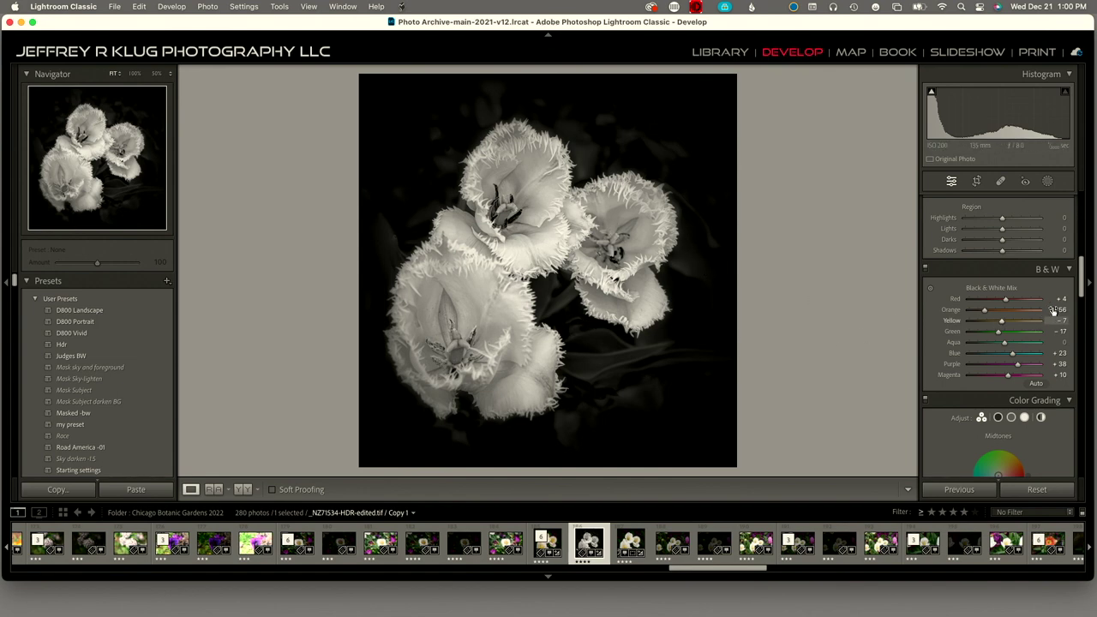
Raise the black-and-white copy's Texture to +16 and Clarity to +8
{"action": "left_click_drag", "start_coordinate": [1081, 293], "coordinate": [1091, 235]}
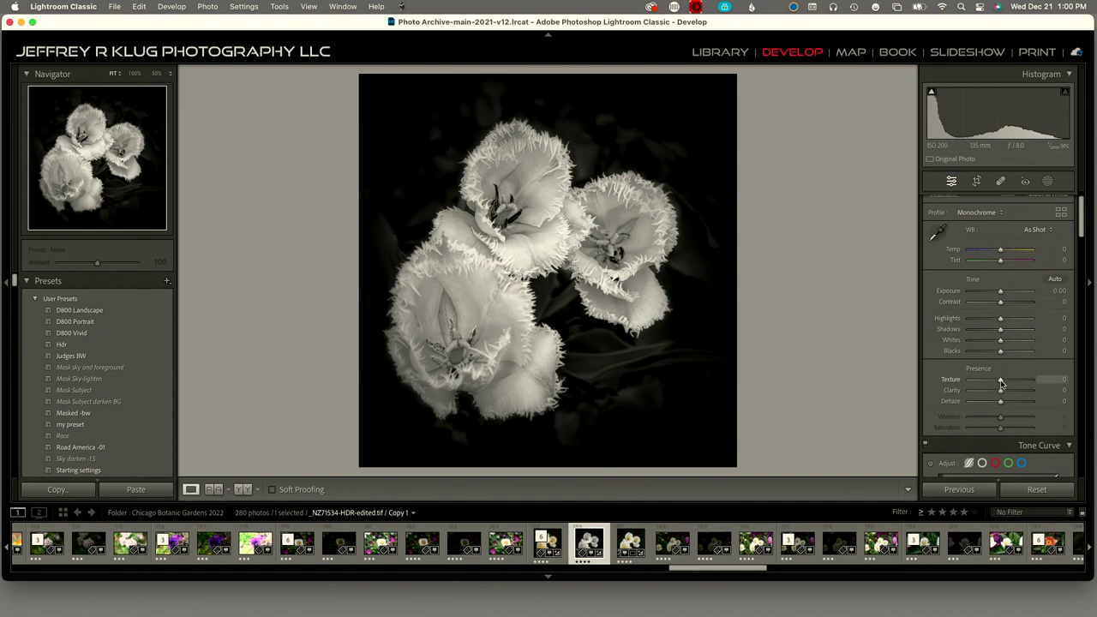
{"action": "mouse_move", "coordinate": [1001, 384]}
{"action": "left_mouse_down"}
{"action": "mouse_move", "coordinate": [1012, 385]}
{"action": "mouse_move", "coordinate": [1004, 395]}
{"action": "left_mouse_up"}
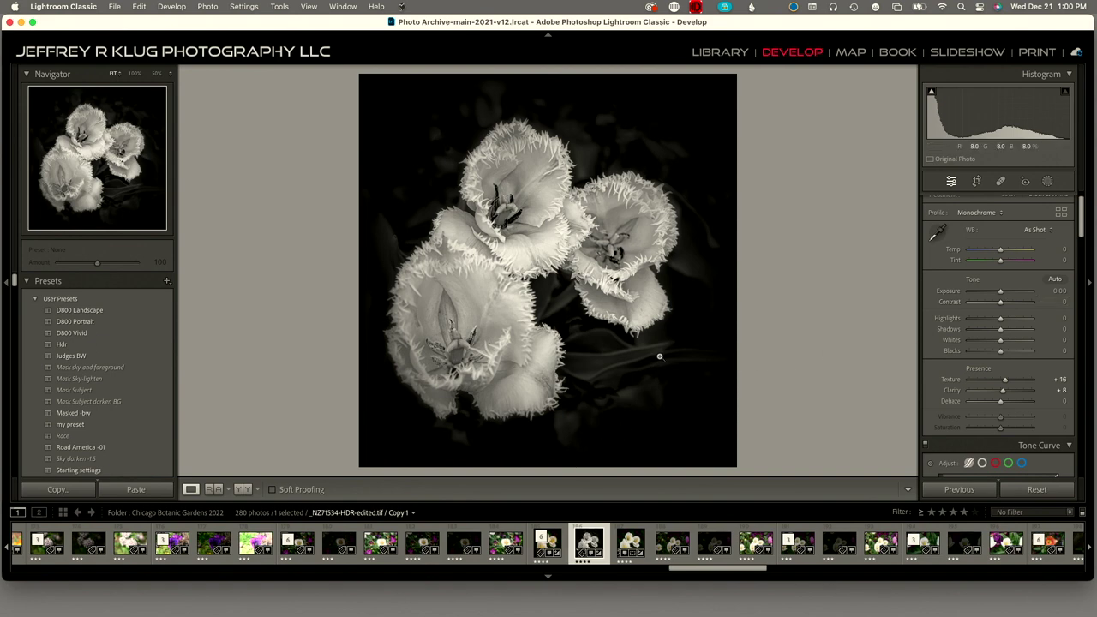
Compare the color tulip photo with its black-and-white copy side by side in the Library, and rate the color version five stars
{"action": "left_click", "coordinate": [553, 533]}
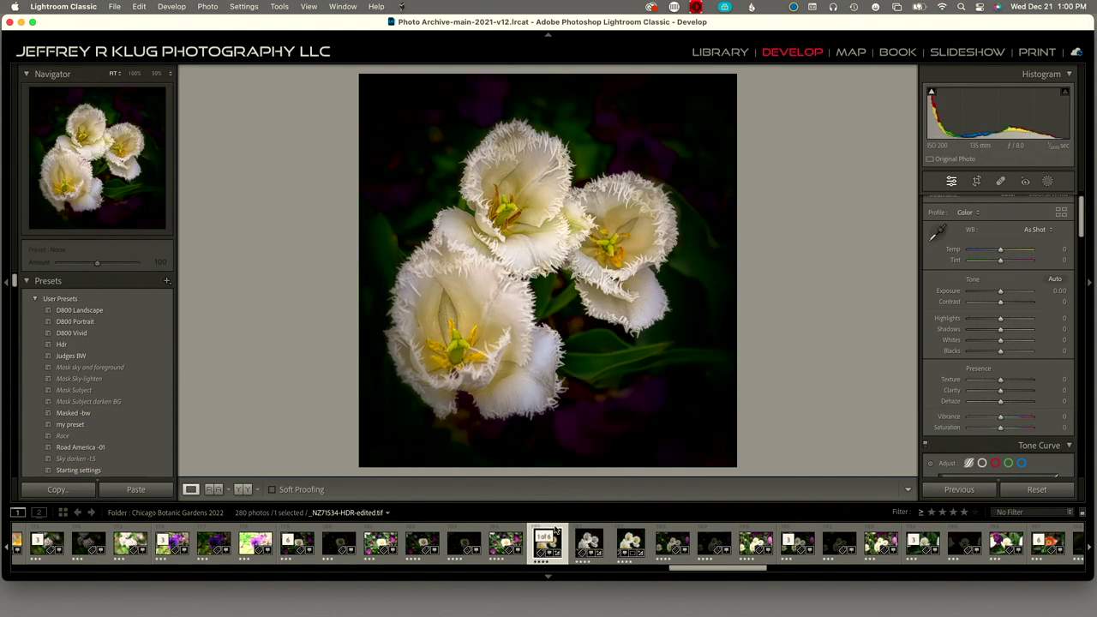
{"action": "left_click", "coordinate": [719, 53]}
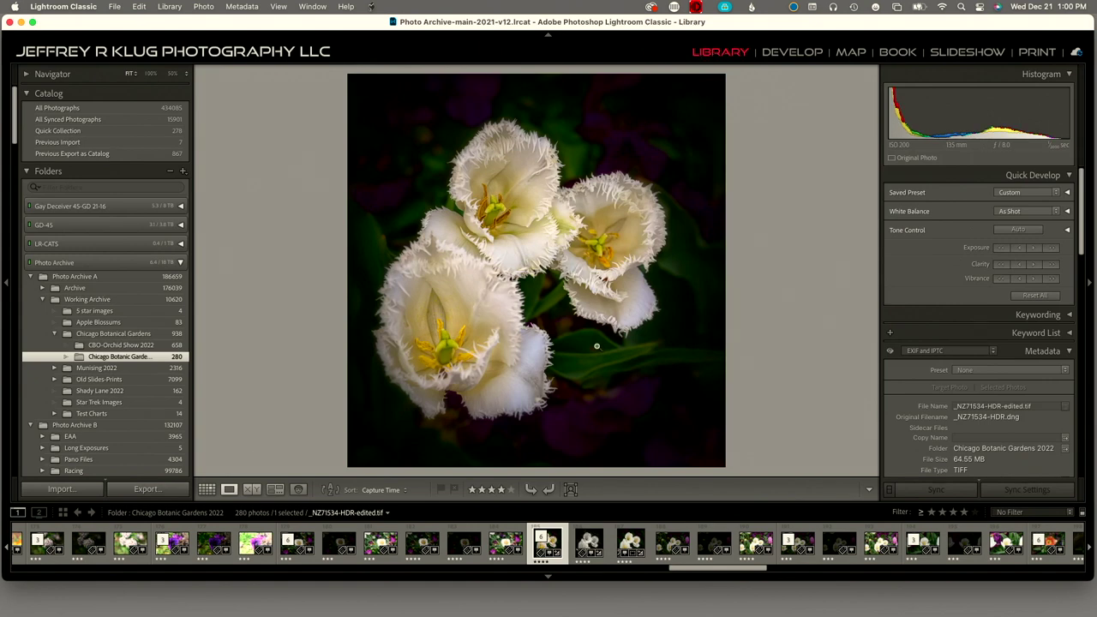
{"action": "left_click", "coordinate": [585, 531], "text": "super"}
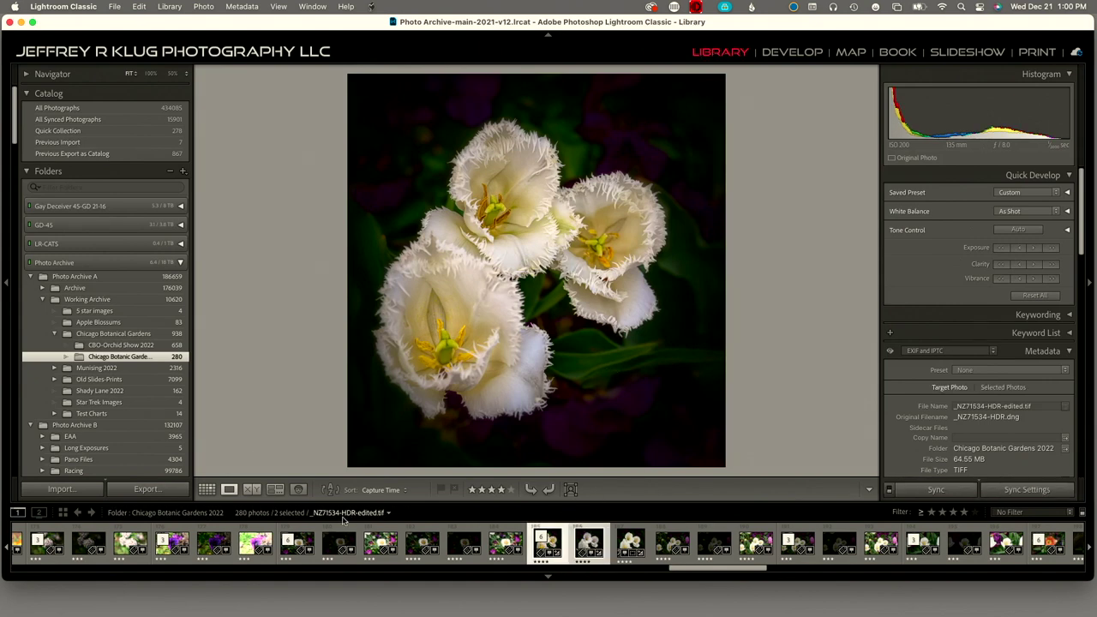
{"action": "left_click", "coordinate": [250, 489]}
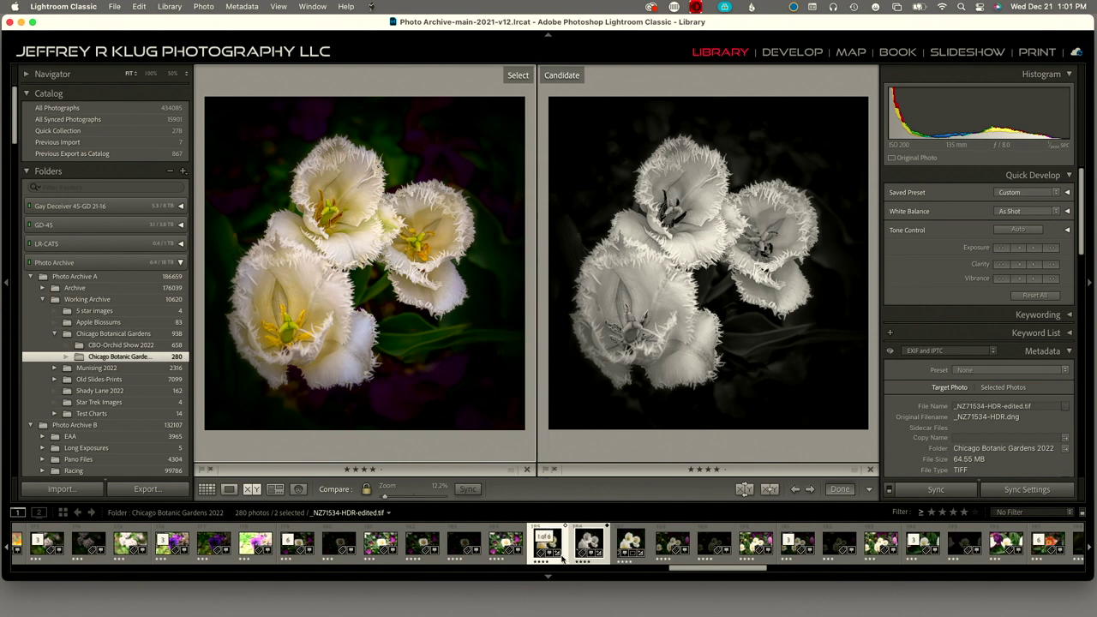
{"action": "key", "text": "5"}
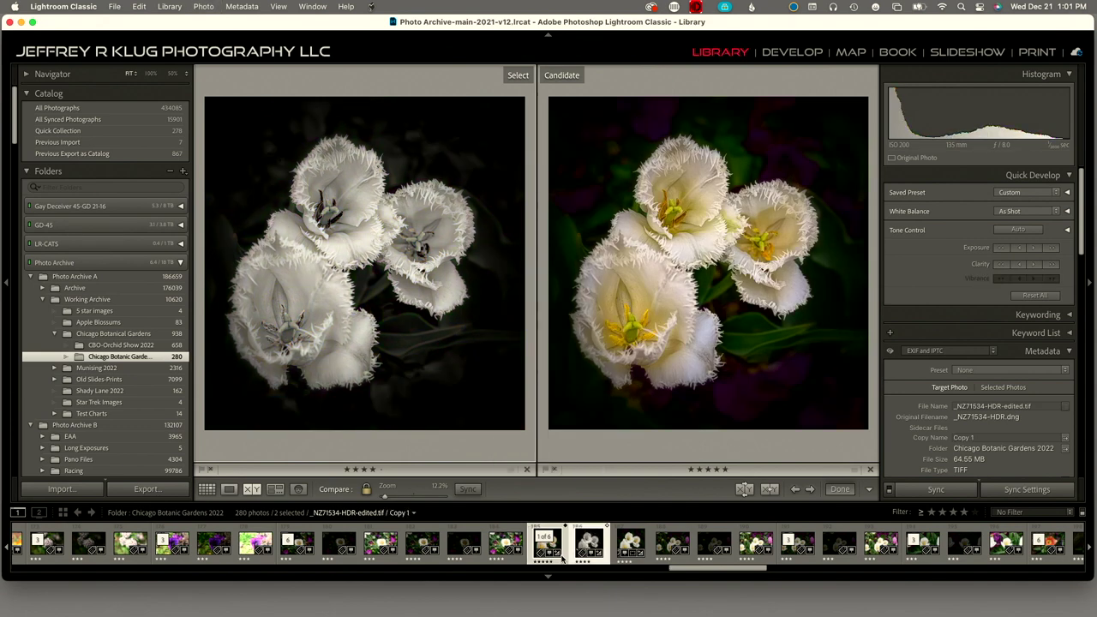
{"action": "key", "text": "Down"}
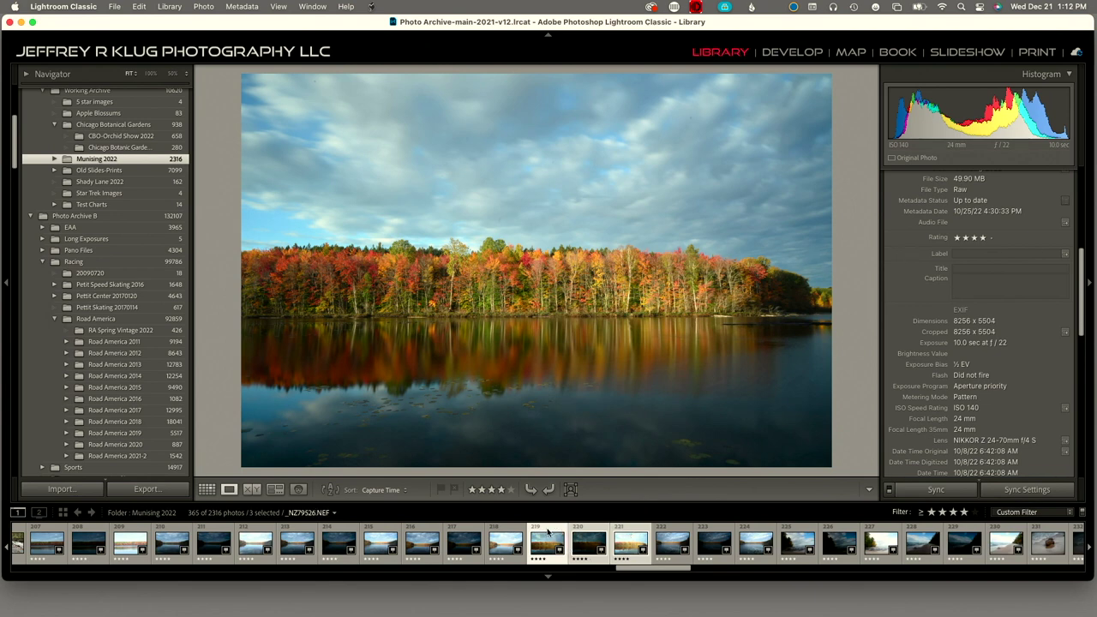
Merge the three bracketed autumn lake exposures into a stacked HDR photo with Auto Align, Auto Settings and no deghosting
{"action": "left_click", "coordinate": [591, 533]}
{"action": "left_click", "coordinate": [617, 532]}
{"action": "left_click", "coordinate": [561, 531]}
{"action": "left_click", "coordinate": [203, 6]}
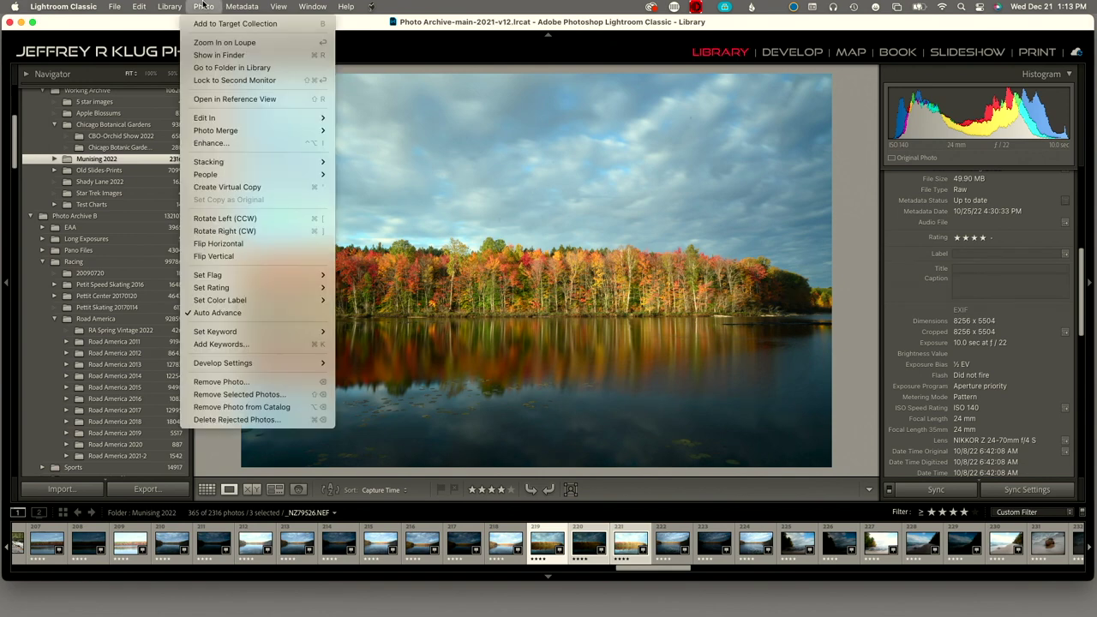
{"action": "mouse_move", "coordinate": [217, 131]}
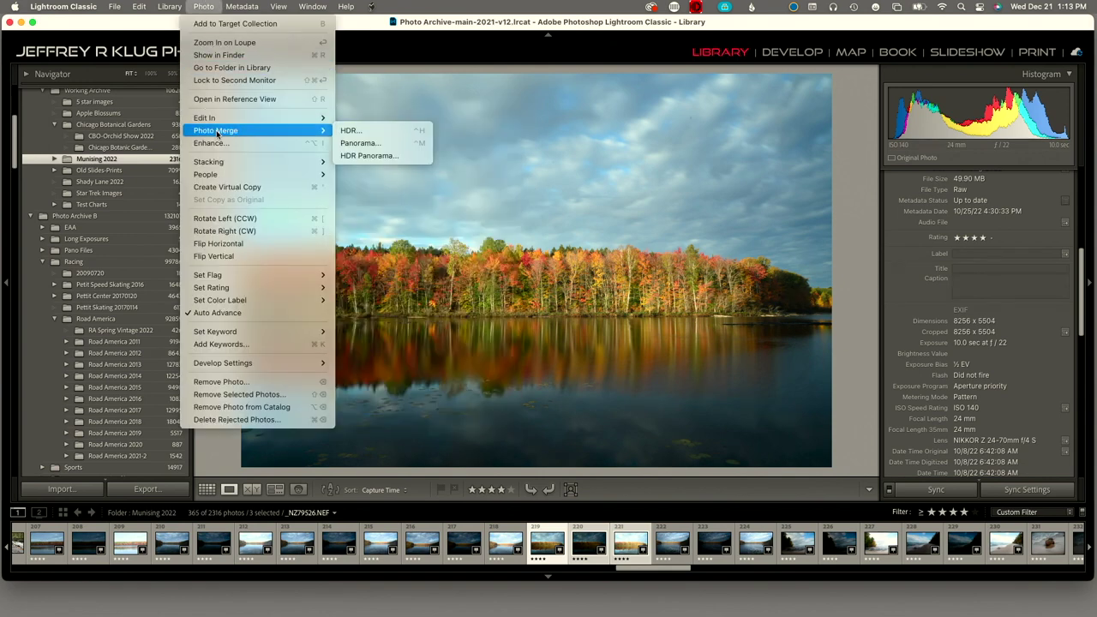
{"action": "left_click", "coordinate": [368, 133]}
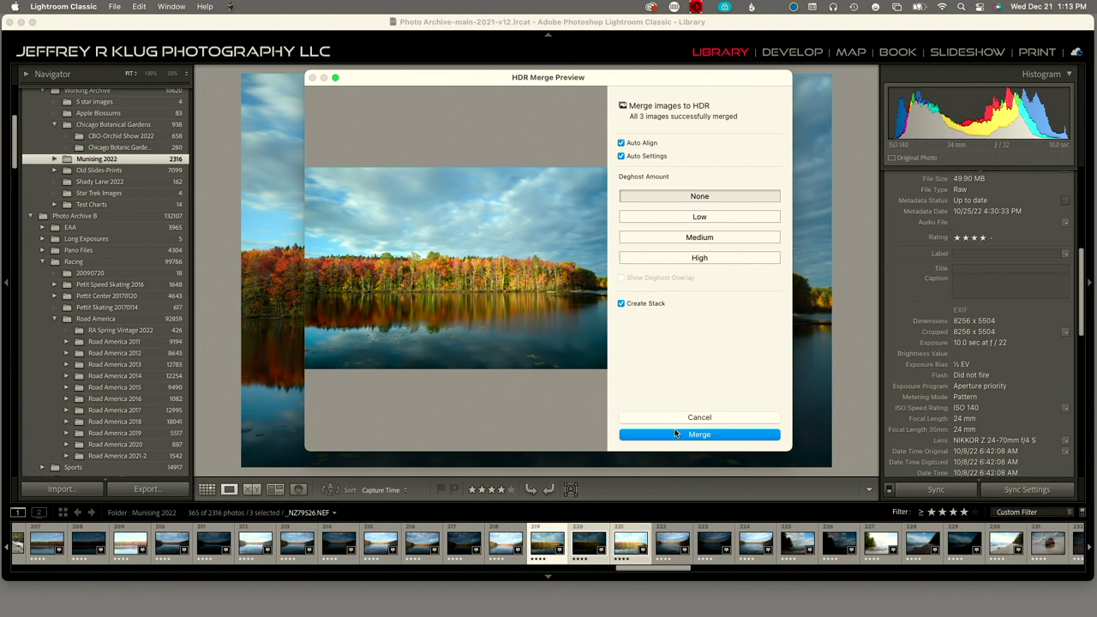
{"action": "left_click", "coordinate": [706, 436]}
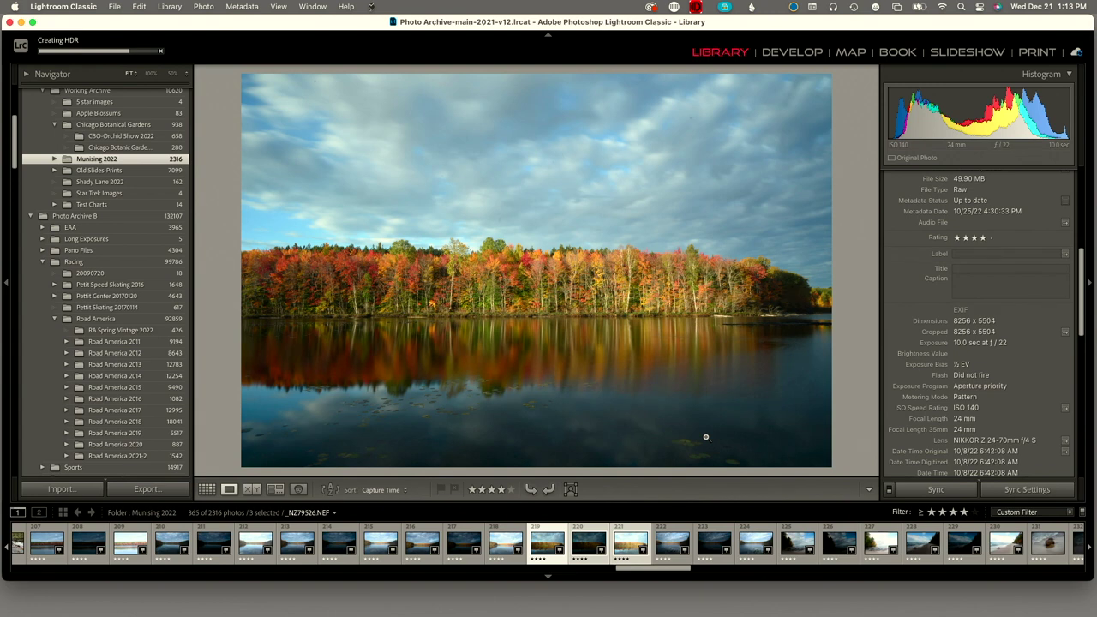
Turn off the custom photo filter and open the merged lake HDR photo for developing
{"action": "key", "text": "super+l"}
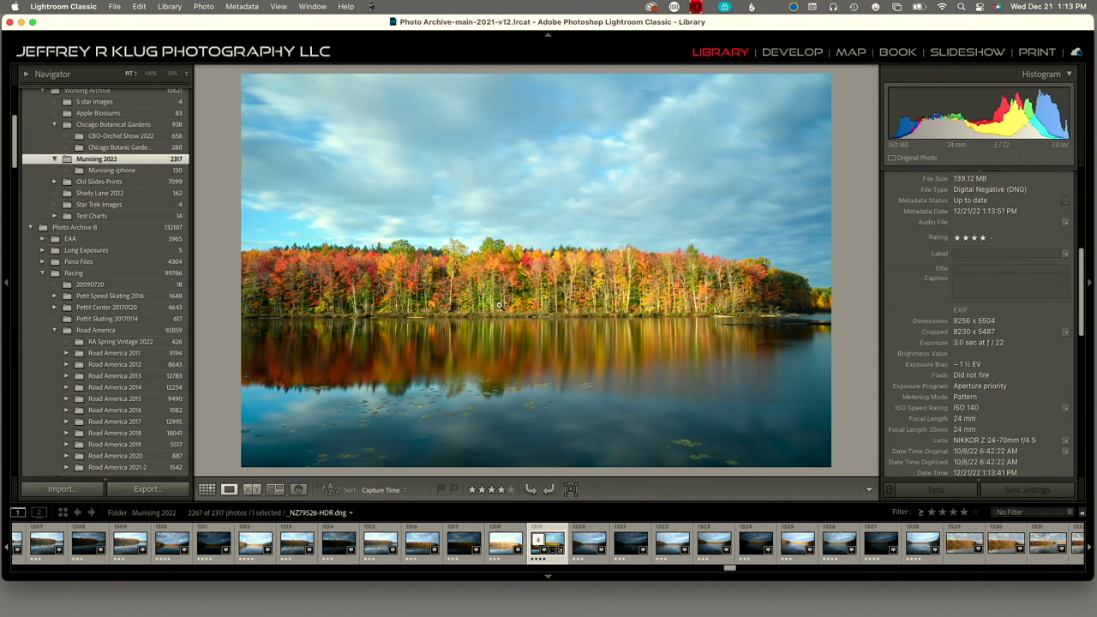
{"action": "left_click", "coordinate": [786, 53]}
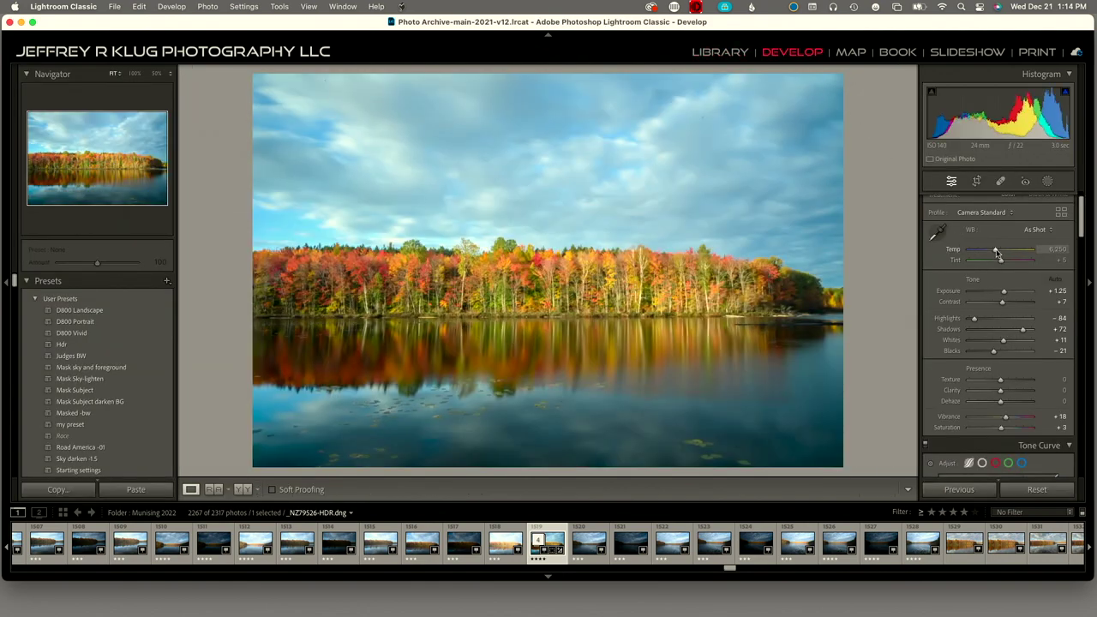
Warm the lake photo to Temp 7,332 and adjust its tone to Exposure +1.20, Highlights −97 and Shadows +87
{"action": "left_click_drag", "start_coordinate": [996, 251], "coordinate": [1003, 252]}
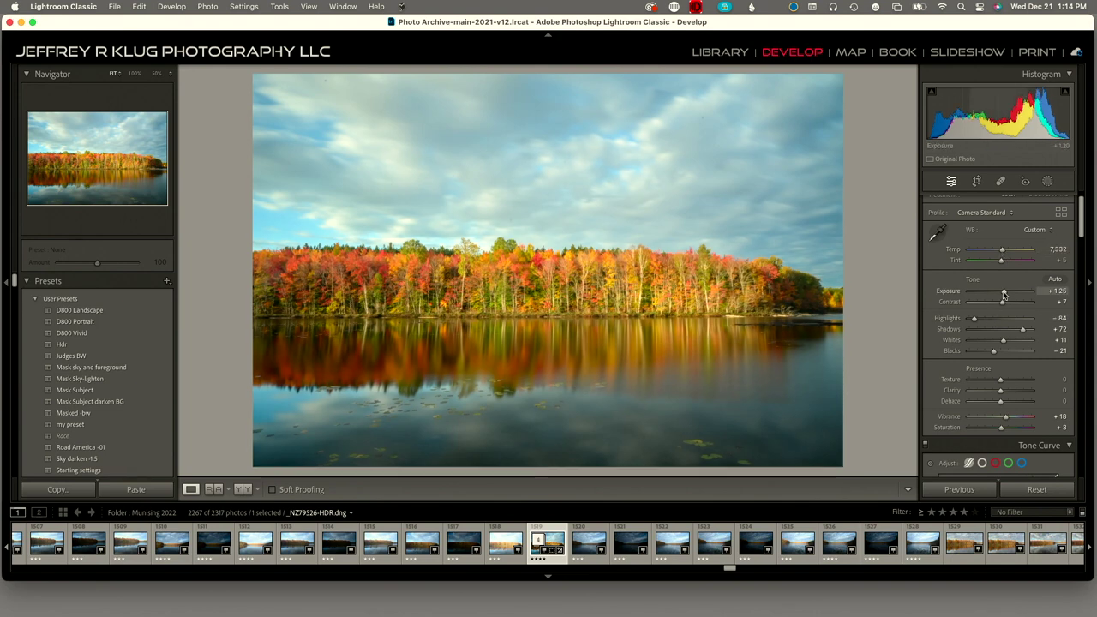
{"action": "left_click_drag", "start_coordinate": [1005, 294], "coordinate": [1004, 296]}
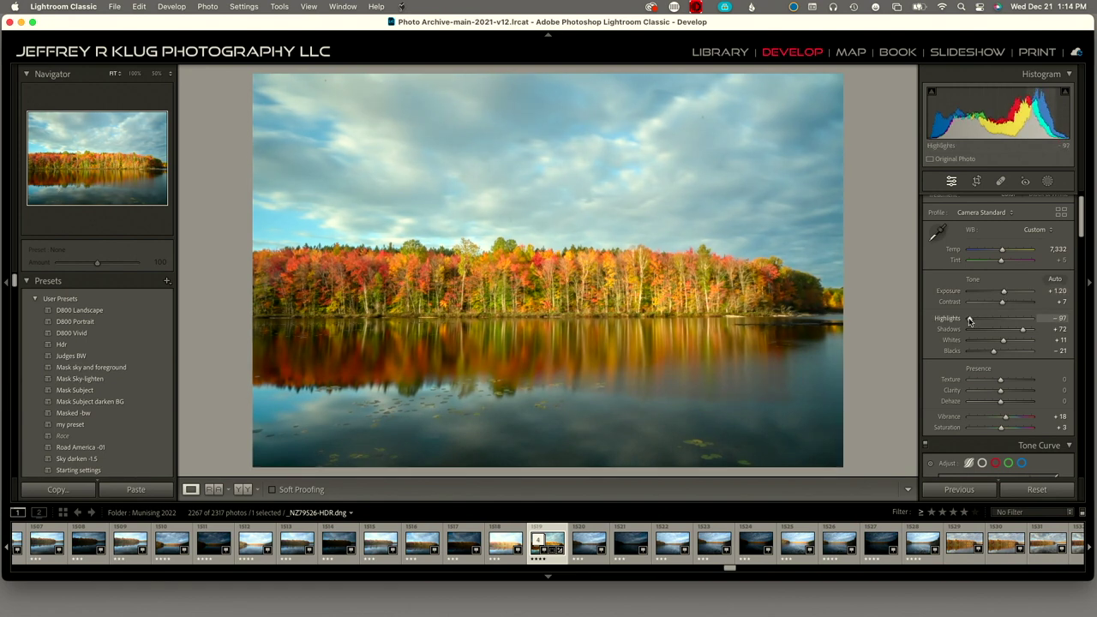
{"action": "left_click_drag", "start_coordinate": [973, 320], "coordinate": [1027, 332]}
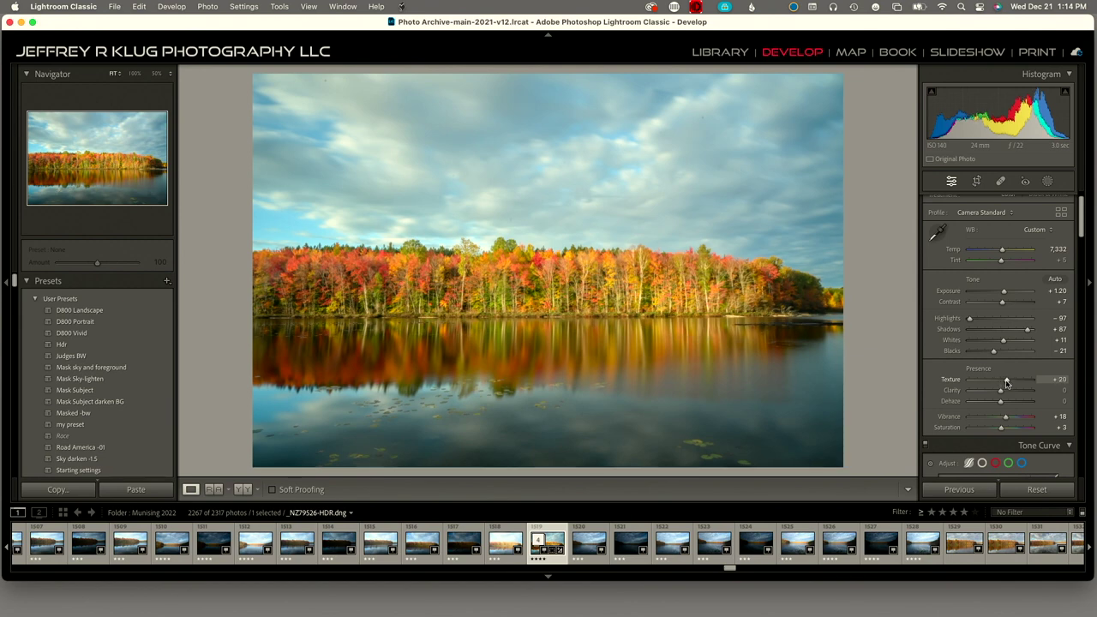
Bring out detail in the lake photo with Texture +18, Clarity +22 and Dehaze +10
{"action": "left_click", "coordinate": [1004, 386]}
{"action": "left_click_drag", "start_coordinate": [1003, 388], "coordinate": [1004, 403]}
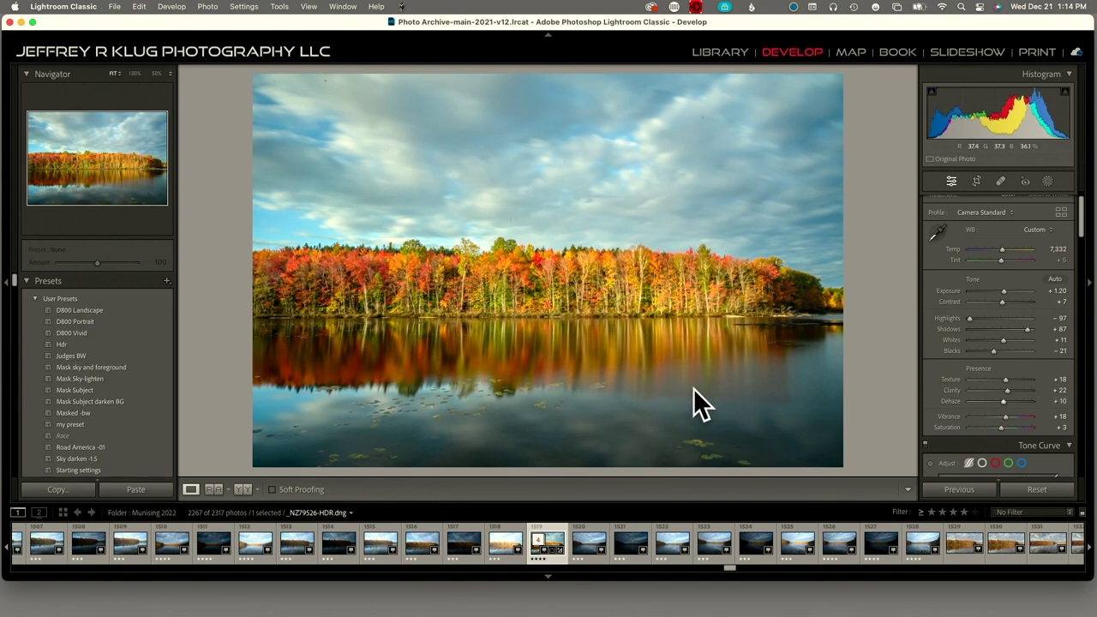
Open a copy of the lake photo with Lightroom adjustments in Color Efex Pro 5
{"action": "left_click", "coordinate": [209, 6]}
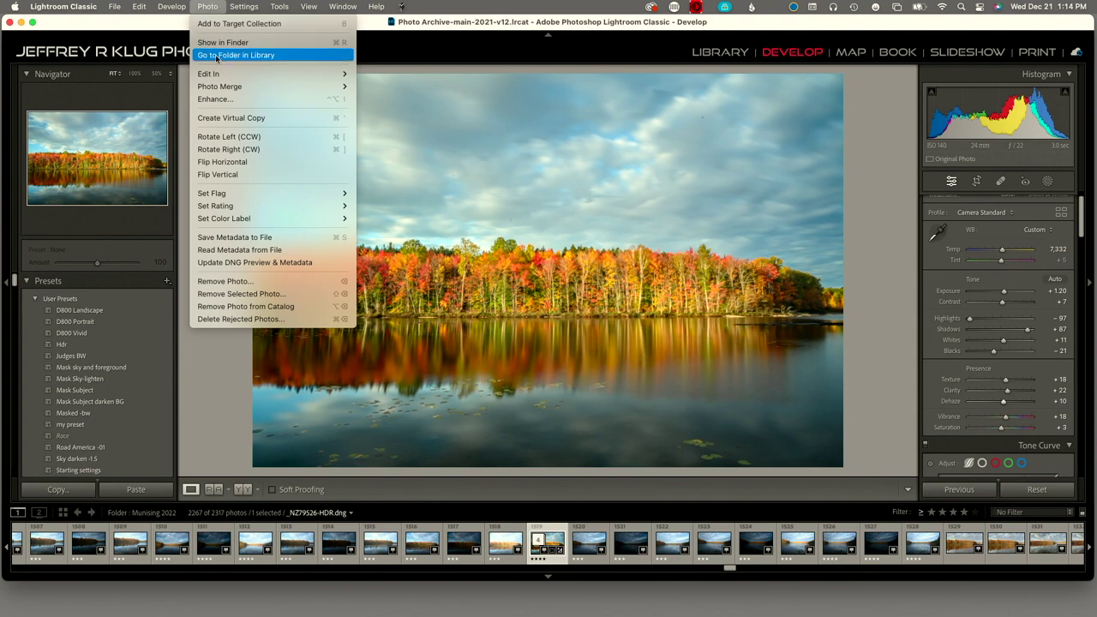
{"action": "mouse_move", "coordinate": [343, 73]}
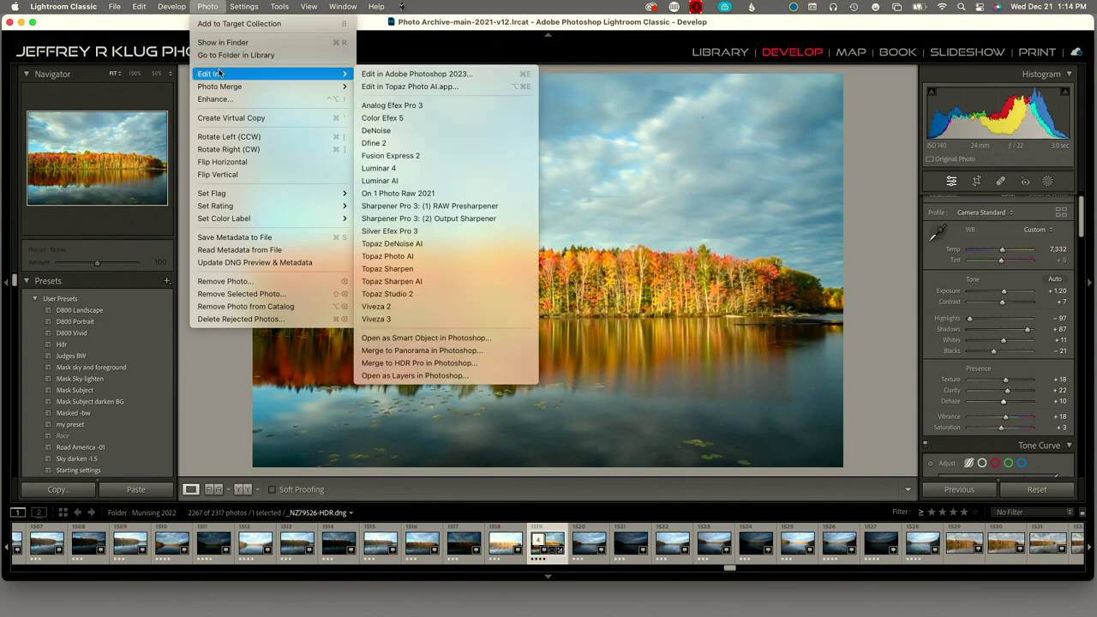
{"action": "left_click", "coordinate": [383, 118]}
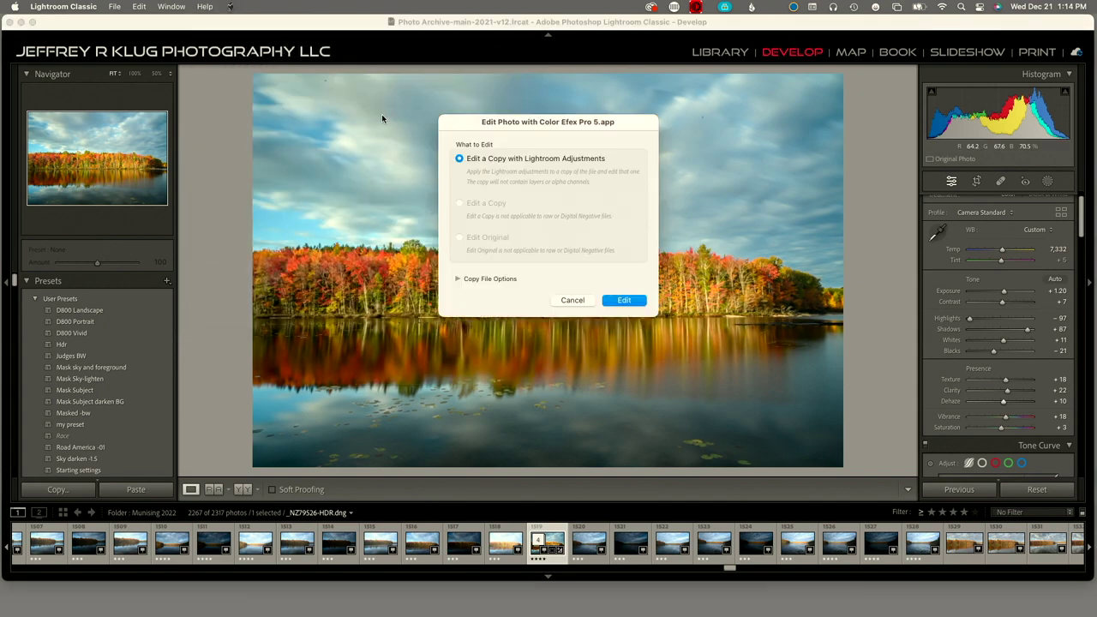
{"action": "left_click", "coordinate": [623, 301]}
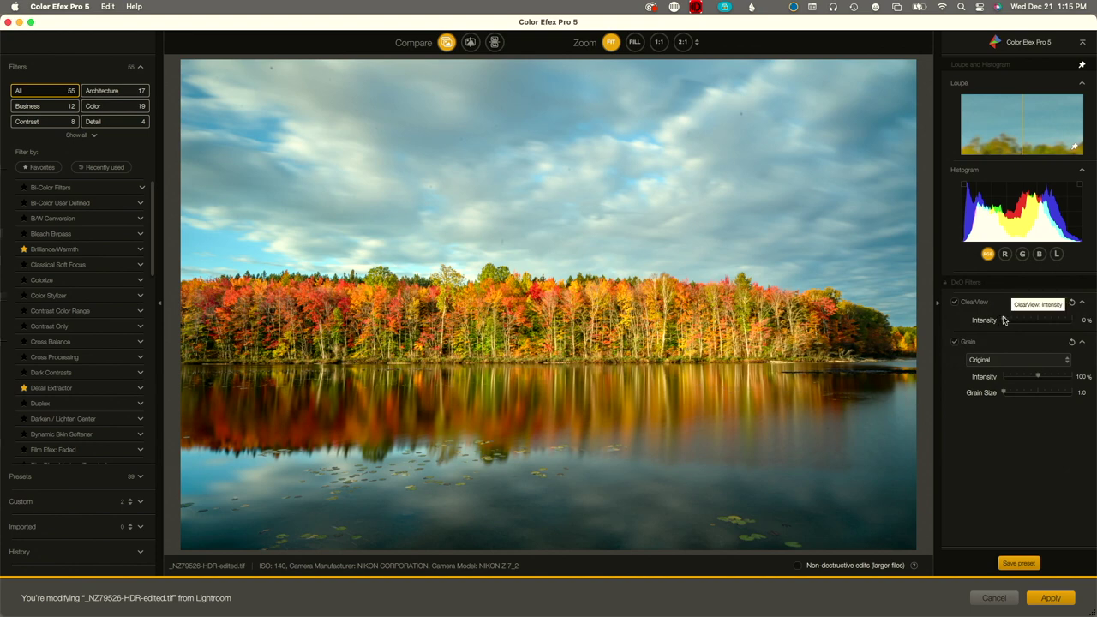
Set the ClearView intensity to 35% and add a Detail Extractor filter with its detail amount at 58%
{"action": "left_click_drag", "start_coordinate": [1005, 319], "coordinate": [1030, 320]}
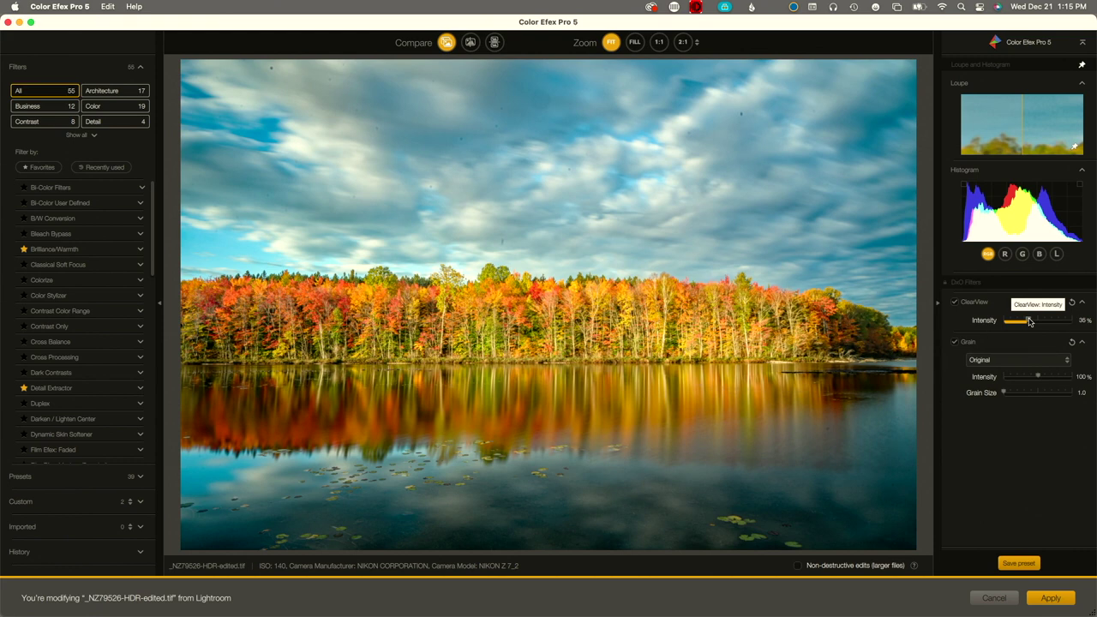
{"action": "left_click_drag", "start_coordinate": [1030, 322], "coordinate": [1030, 323]}
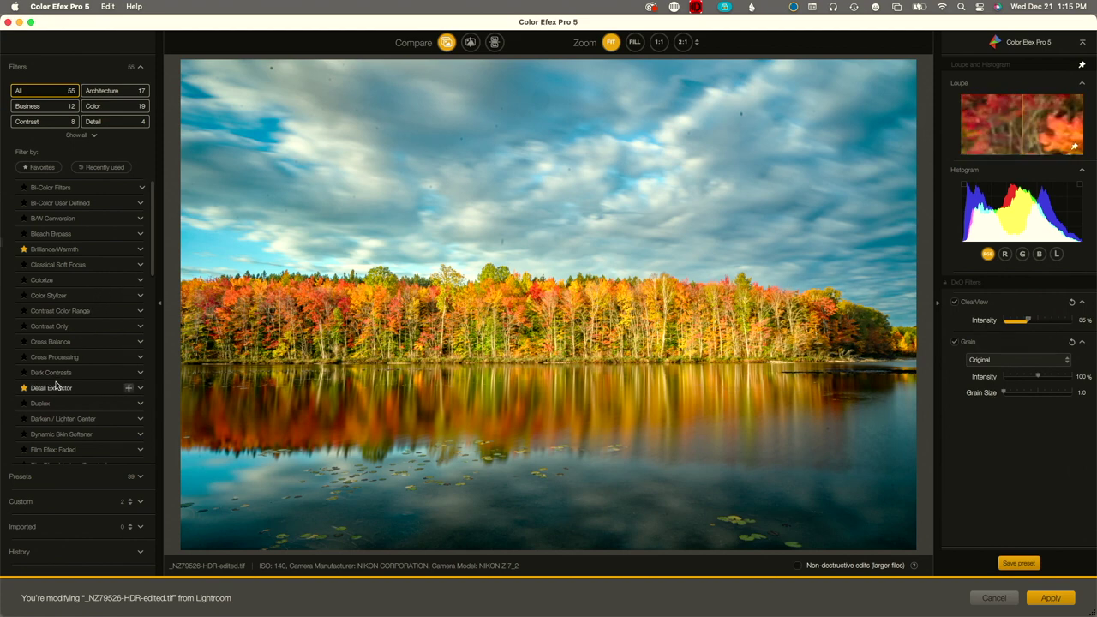
{"action": "left_click", "coordinate": [129, 389]}
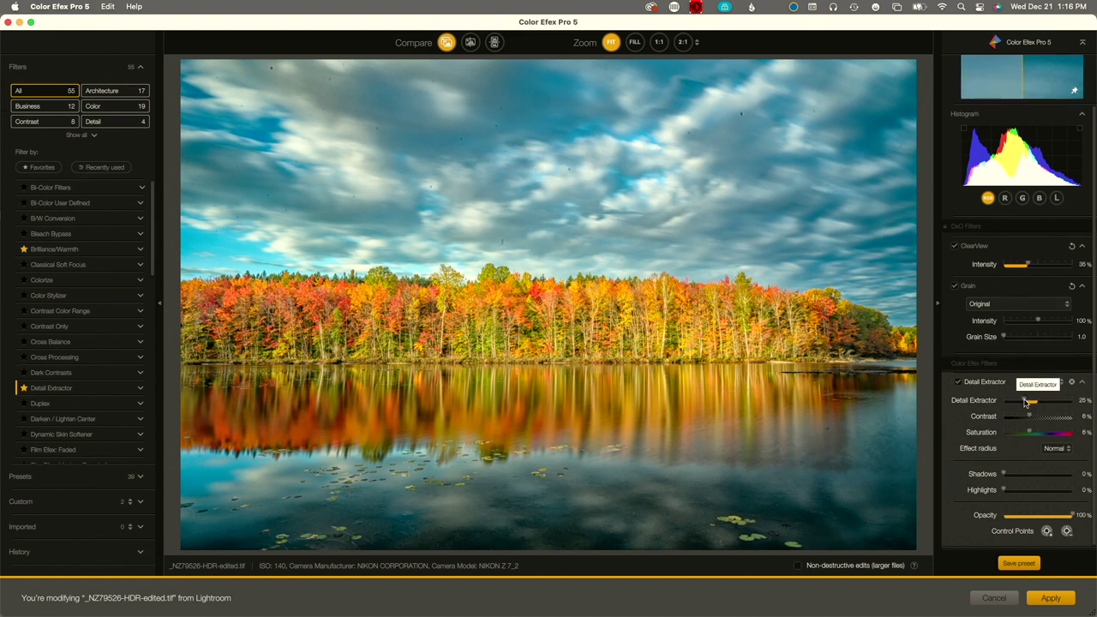
{"action": "left_click_drag", "start_coordinate": [1025, 402], "coordinate": [1003, 400]}
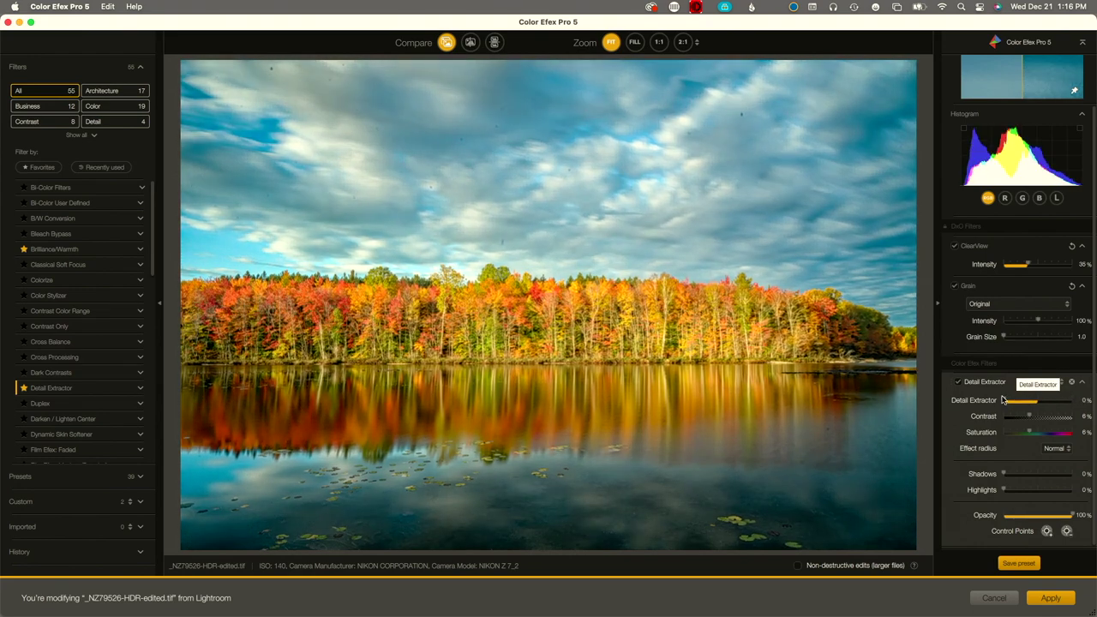
{"action": "left_click_drag", "start_coordinate": [996, 400], "coordinate": [1050, 401]}
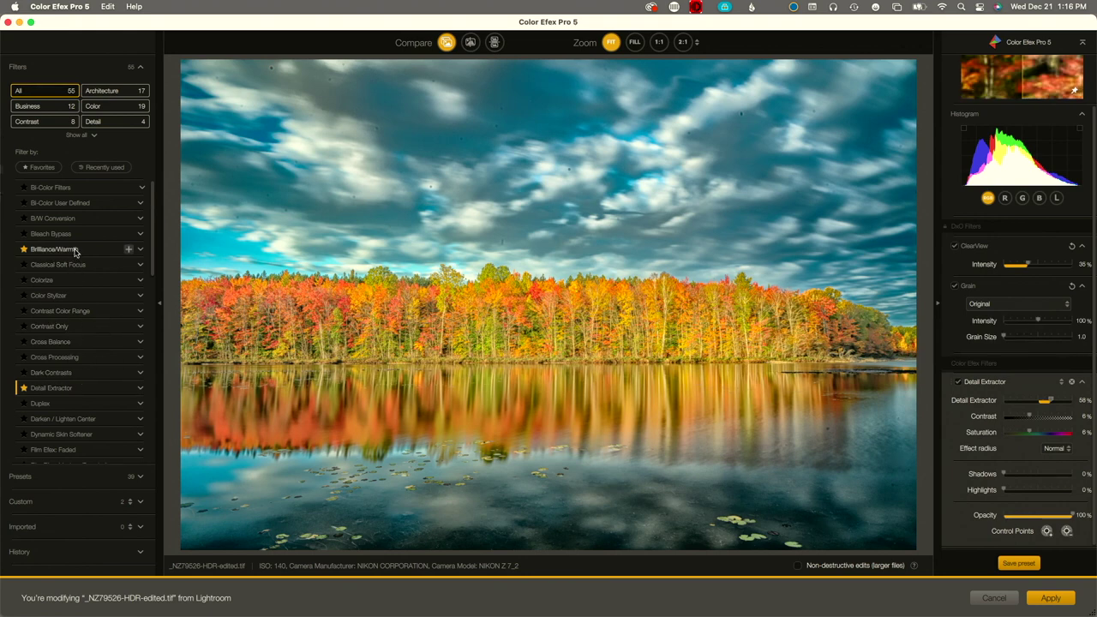
Add a Brilliance/Warmth filter with Warmth 11% and Saturation 17%, and apply the edits back to Lightroom Classic
{"action": "left_click", "coordinate": [129, 249]}
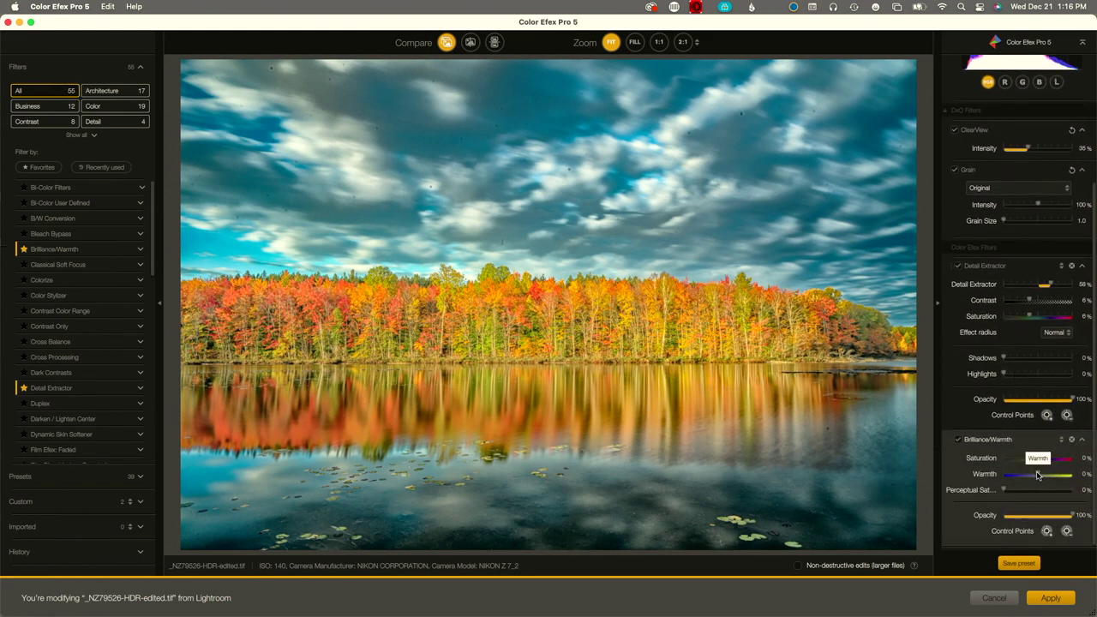
{"action": "left_click_drag", "start_coordinate": [1037, 475], "coordinate": [1044, 460]}
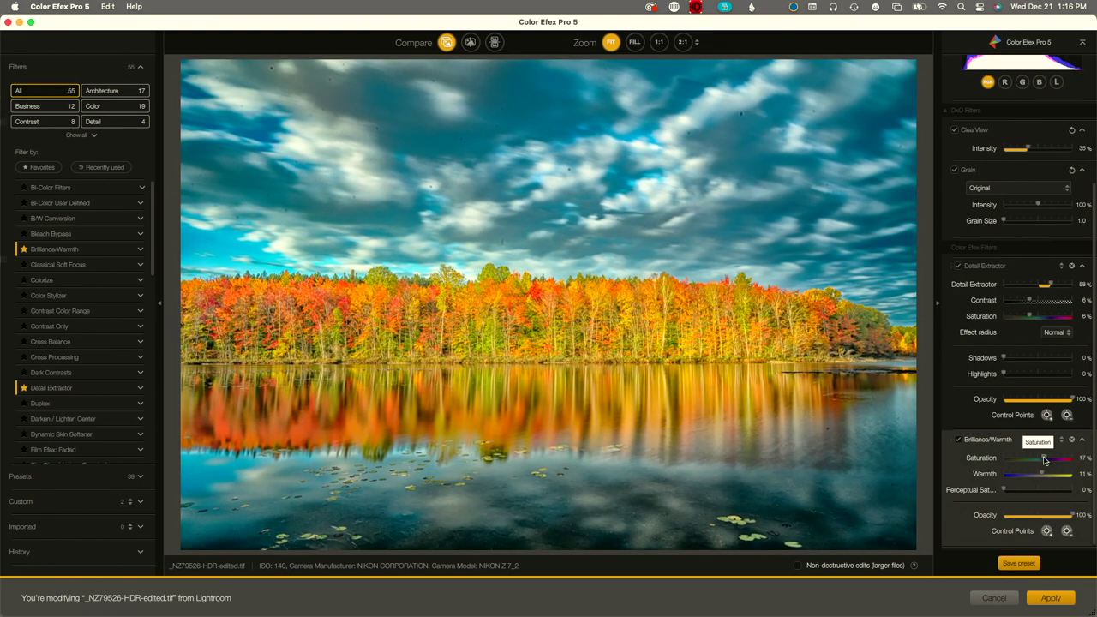
{"action": "left_click_drag", "start_coordinate": [1043, 460], "coordinate": [1043, 460]}
{"action": "left_click", "coordinate": [1050, 598]}
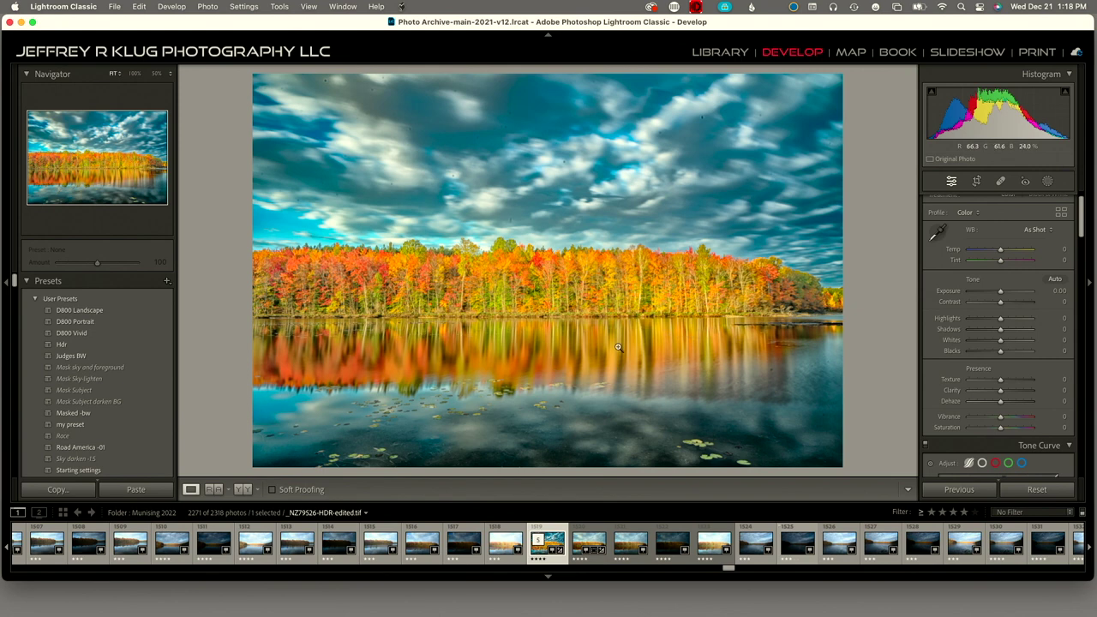
Crop the edited lake photo to a wide panoramic format by trimming the sky and a little of the foreground water
{"action": "left_click", "coordinate": [978, 183]}
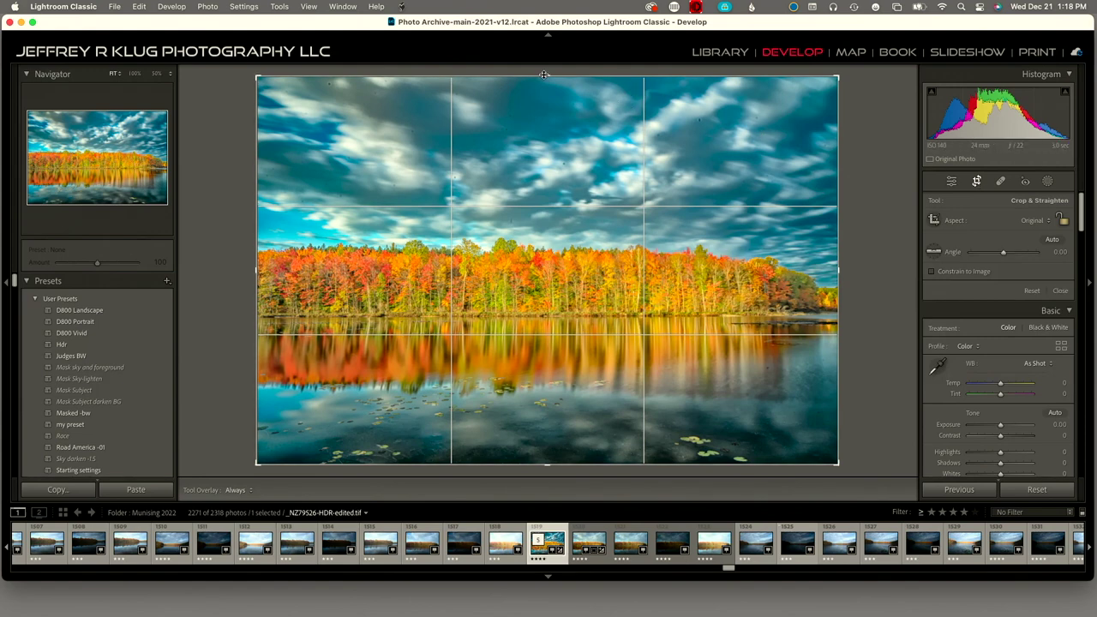
{"action": "left_click_drag", "start_coordinate": [545, 75], "coordinate": [548, 127]}
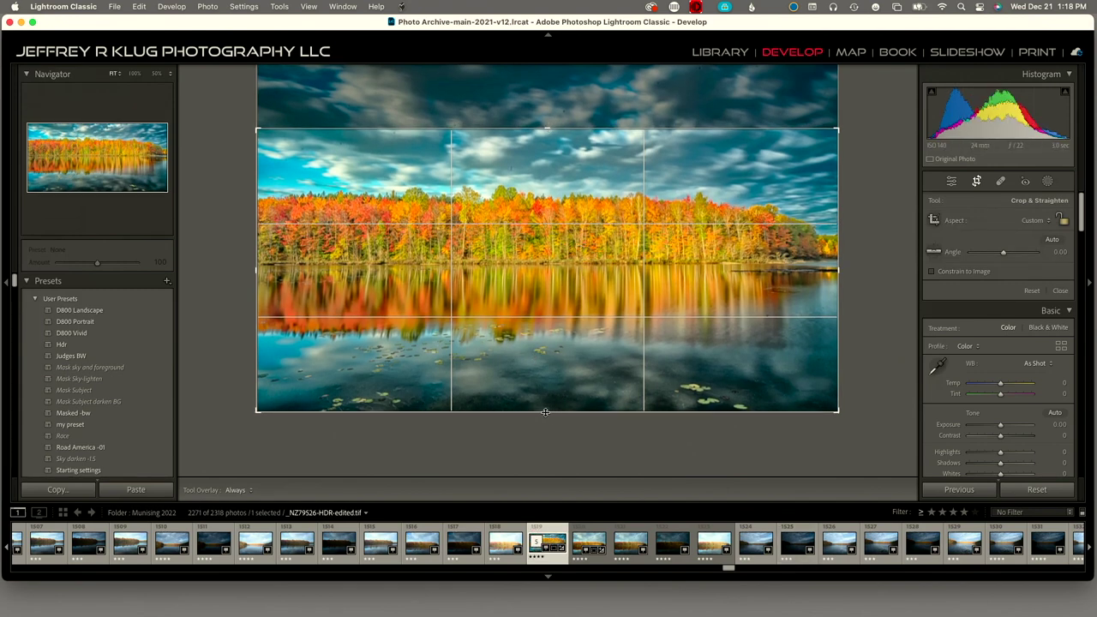
{"action": "left_click_drag", "start_coordinate": [545, 413], "coordinate": [545, 396]}
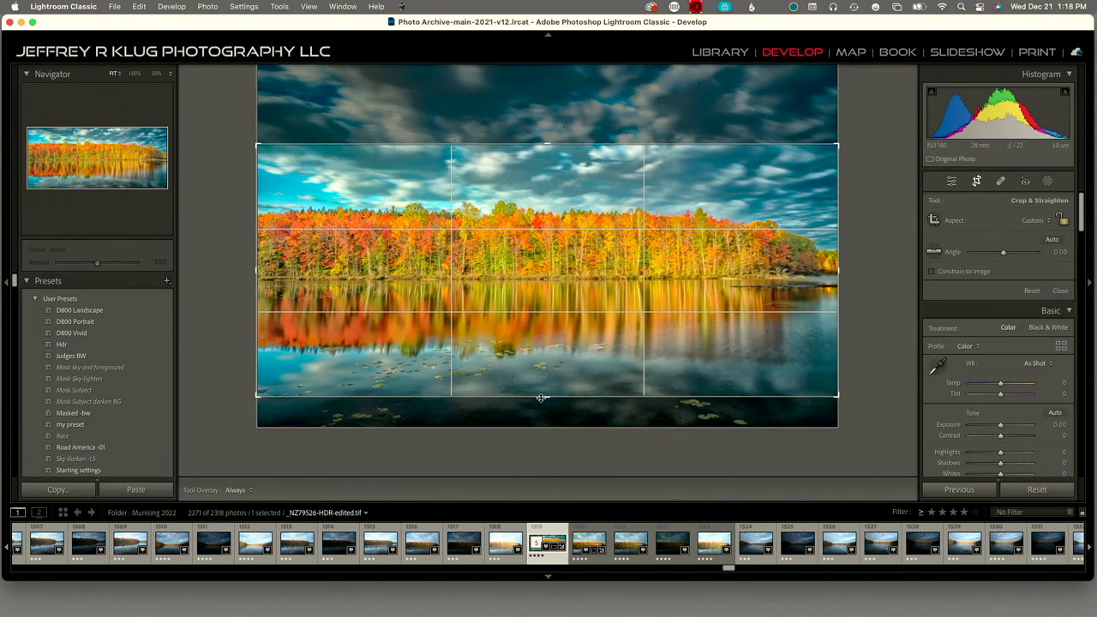
{"action": "left_click_drag", "start_coordinate": [543, 397], "coordinate": [546, 407]}
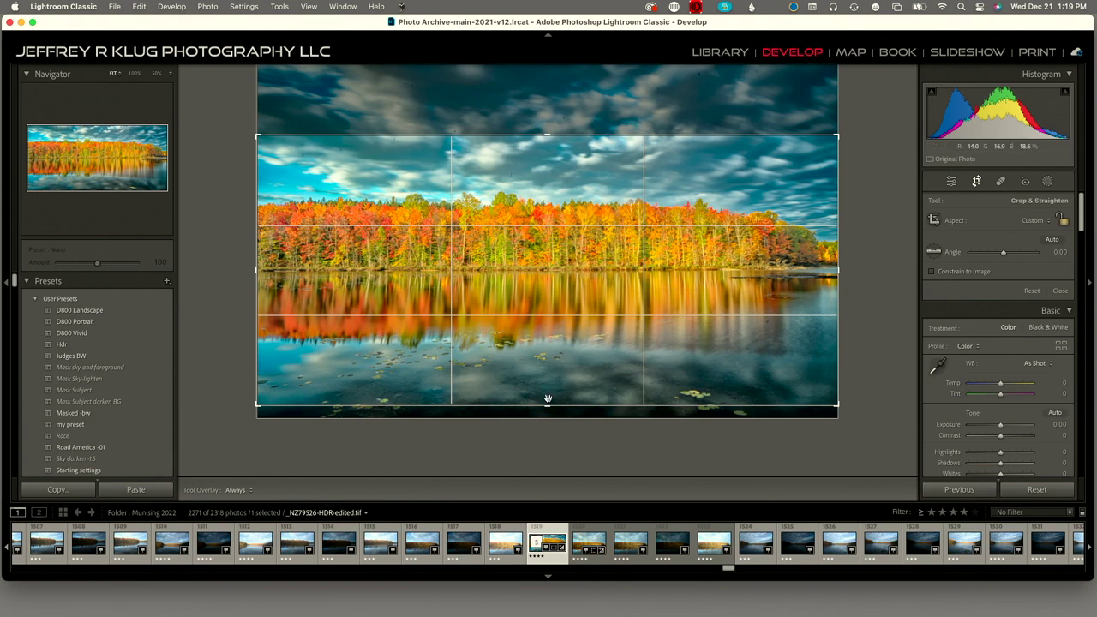
{"action": "left_click", "coordinate": [976, 182]}
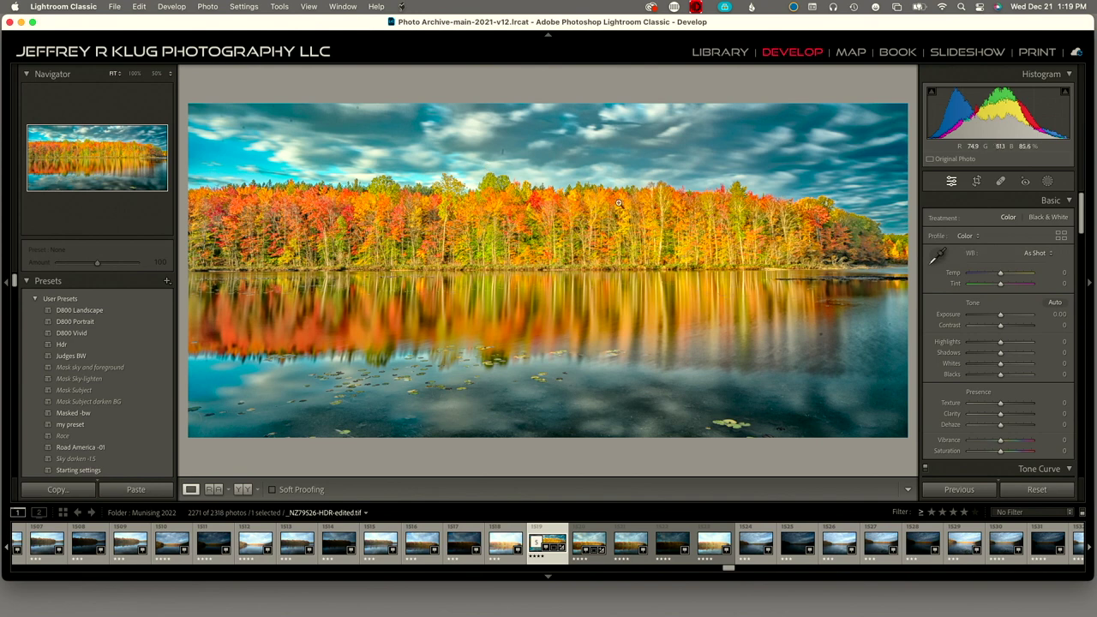
Remove the dark dust spots from the sky in the photo's upper-left area with the Remove tool at size 43
{"action": "left_click", "coordinate": [1001, 182]}
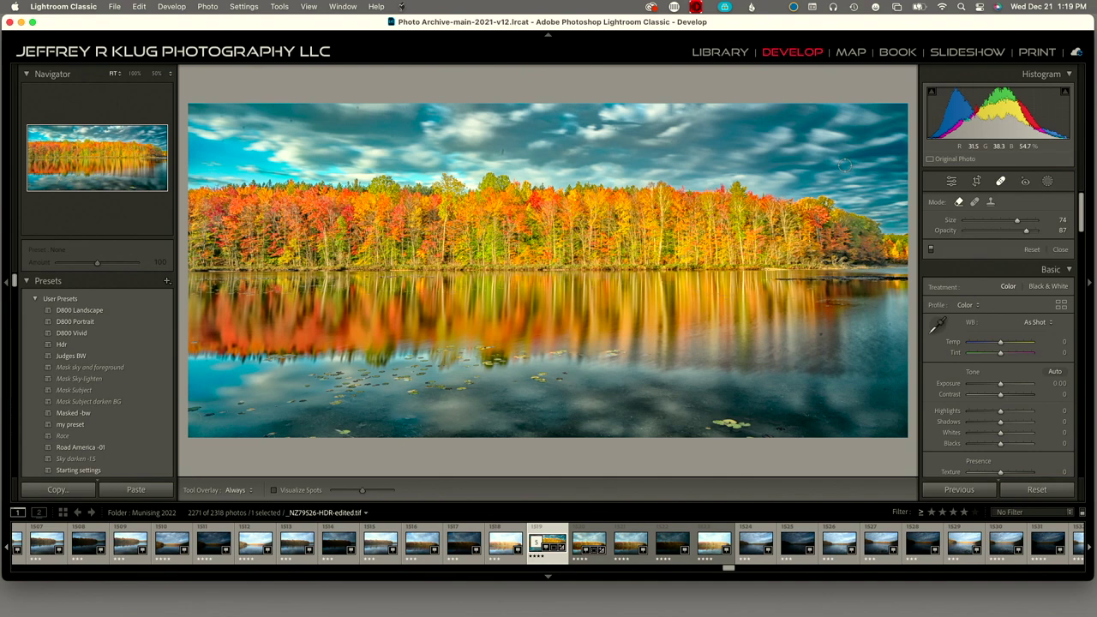
{"action": "key", "text": "z"}
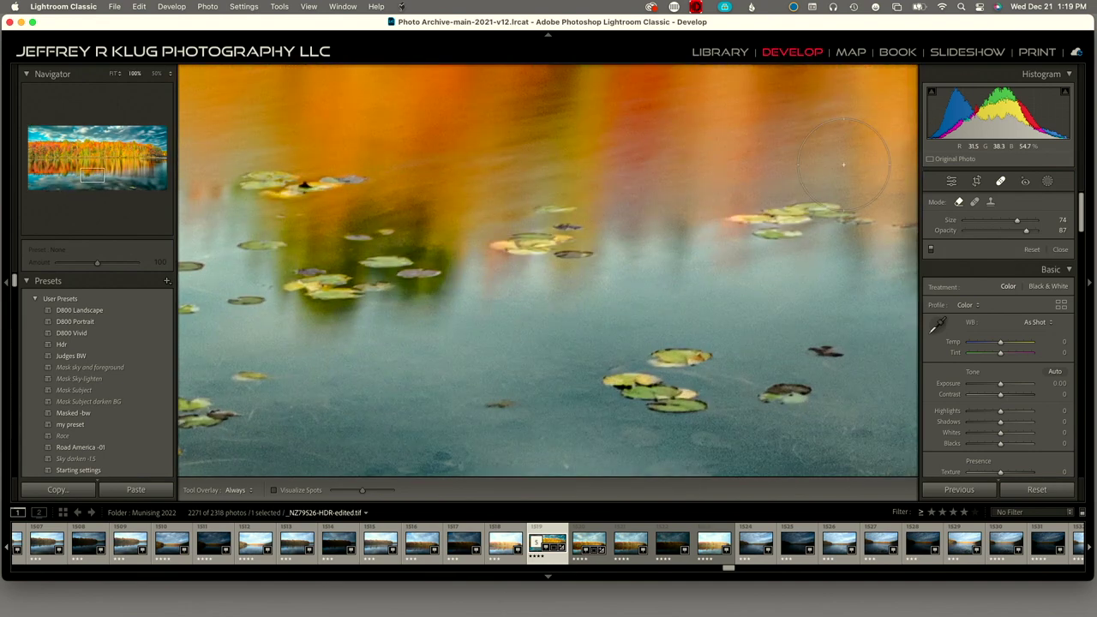
{"action": "scroll", "coordinate": [843, 164], "scroll_direction": "up", "scroll_amount": 15}
{"action": "scroll", "coordinate": [843, 165], "scroll_direction": "left", "scroll_amount": 15}
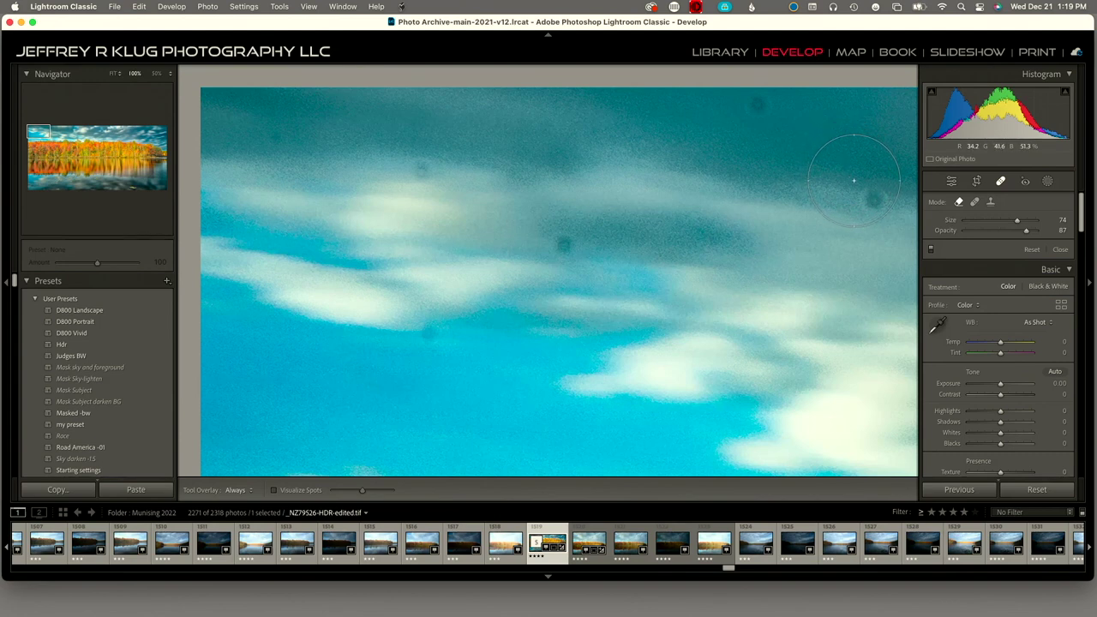
{"action": "scroll", "coordinate": [853, 180], "scroll_direction": "down", "scroll_amount": 5}
{"action": "scroll", "coordinate": [864, 199], "scroll_direction": "down", "scroll_amount": 3}
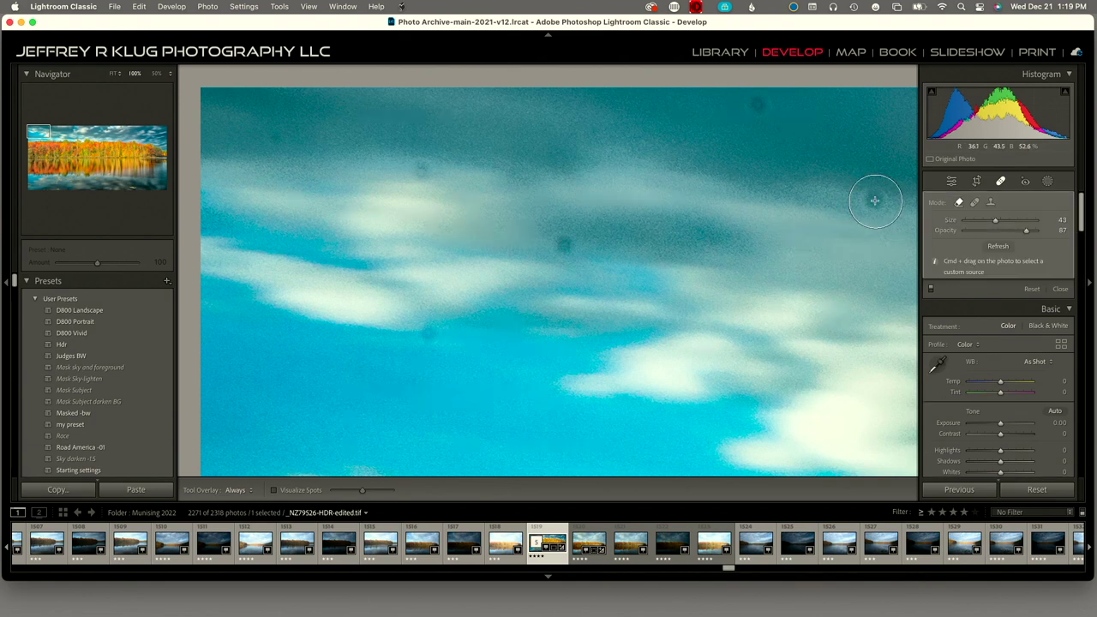
{"action": "left_click", "coordinate": [874, 200]}
{"action": "key", "text": "slash"}
{"action": "key", "text": "slash"}
{"action": "key", "text": "slash"}
{"action": "key", "text": "slash"}
{"action": "key", "text": "slash"}
{"action": "key", "text": "slash"}
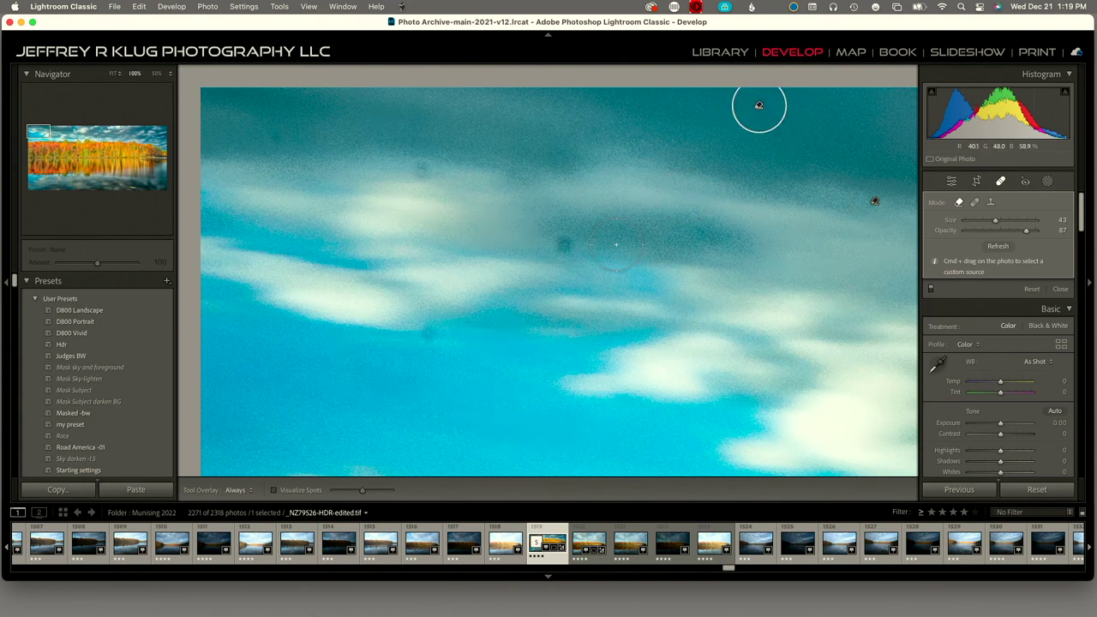
{"action": "key", "text": "slash"}
{"action": "left_click", "coordinate": [560, 245]}
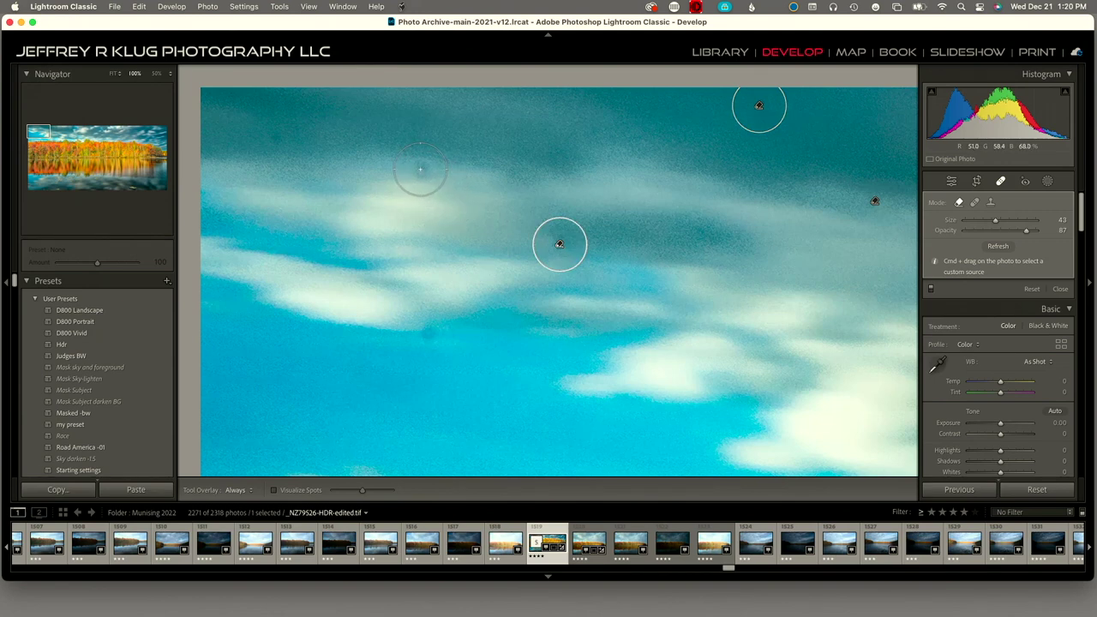
{"action": "left_click", "coordinate": [420, 169]}
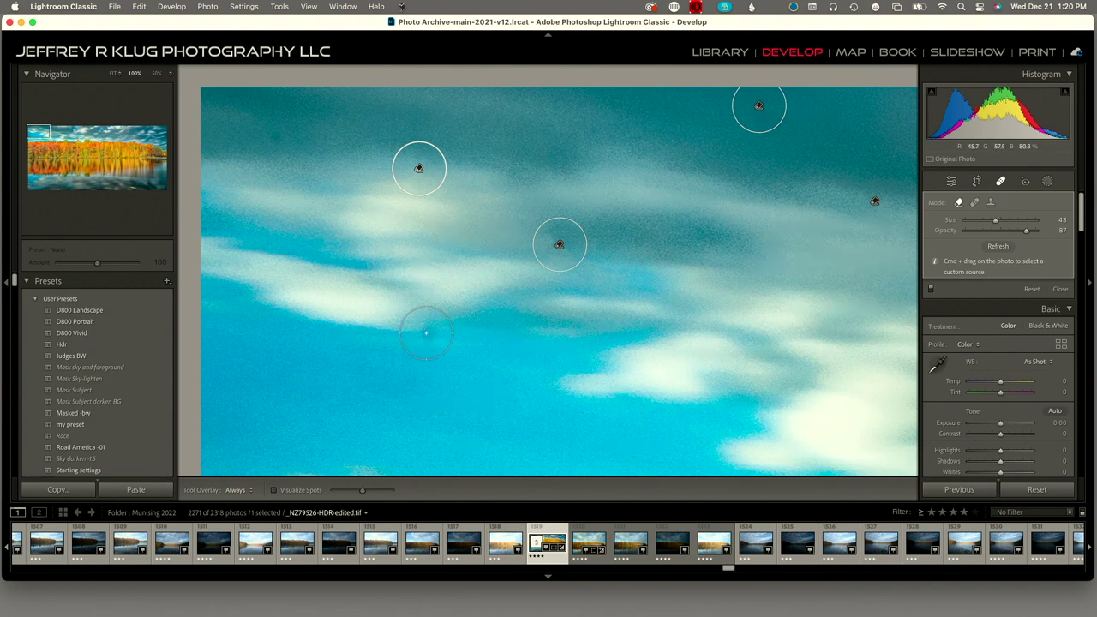
{"action": "left_click", "coordinate": [425, 333]}
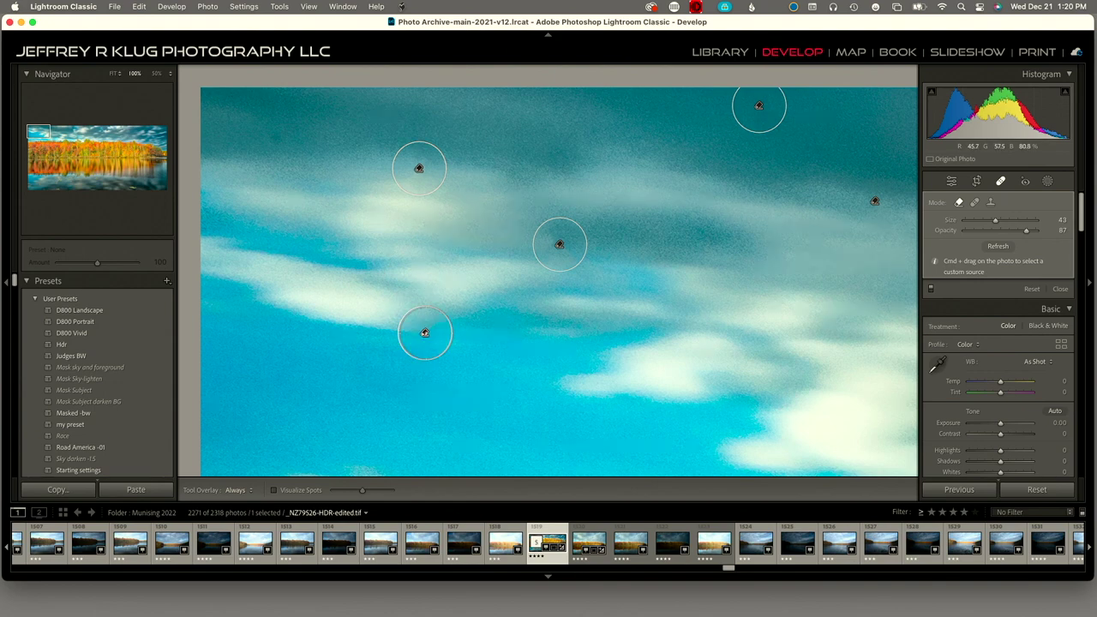
Remove the small spots and debris from the foreground water in the photo's lower-left area with the Remove tool
{"action": "scroll", "coordinate": [425, 333], "scroll_direction": "down", "scroll_amount": 10}
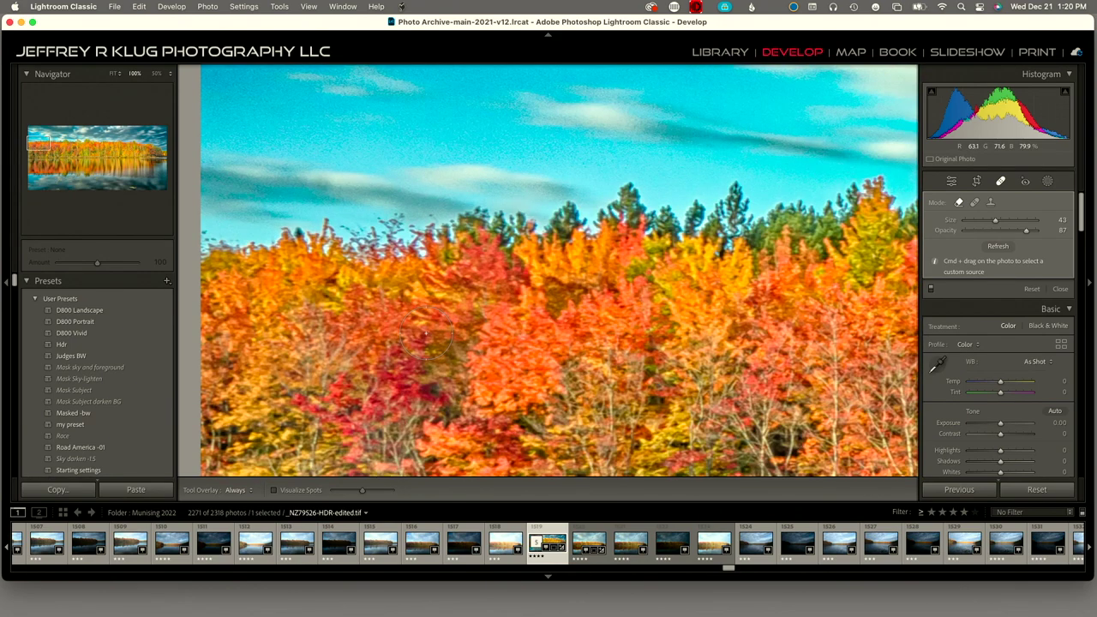
{"action": "scroll", "coordinate": [425, 333], "scroll_direction": "down", "scroll_amount": 10}
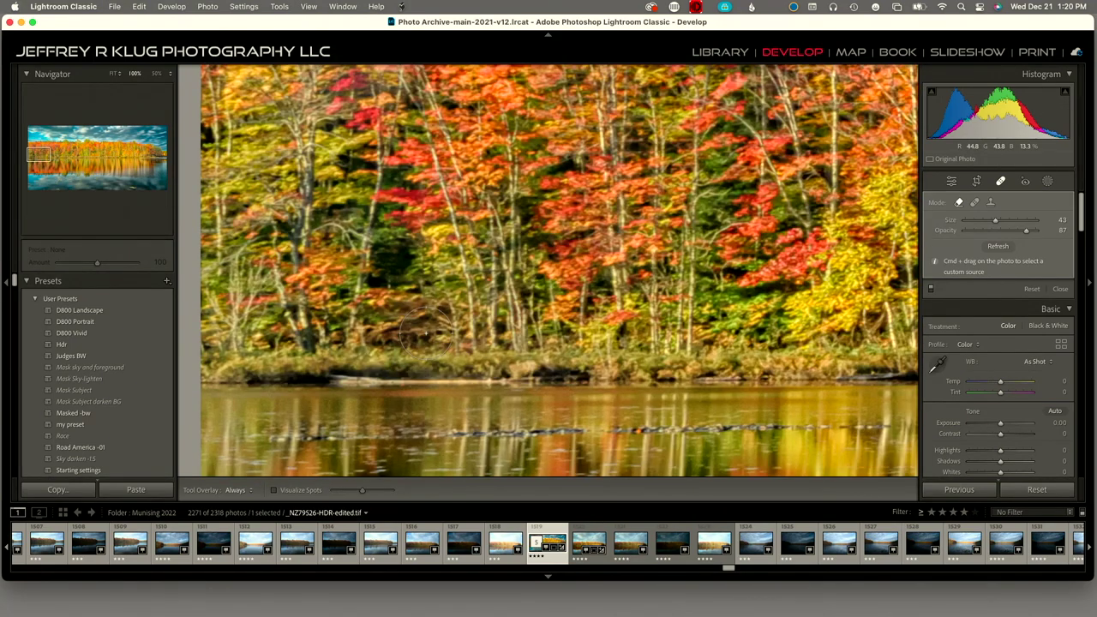
{"action": "scroll", "coordinate": [425, 333], "scroll_direction": "down", "scroll_amount": 10}
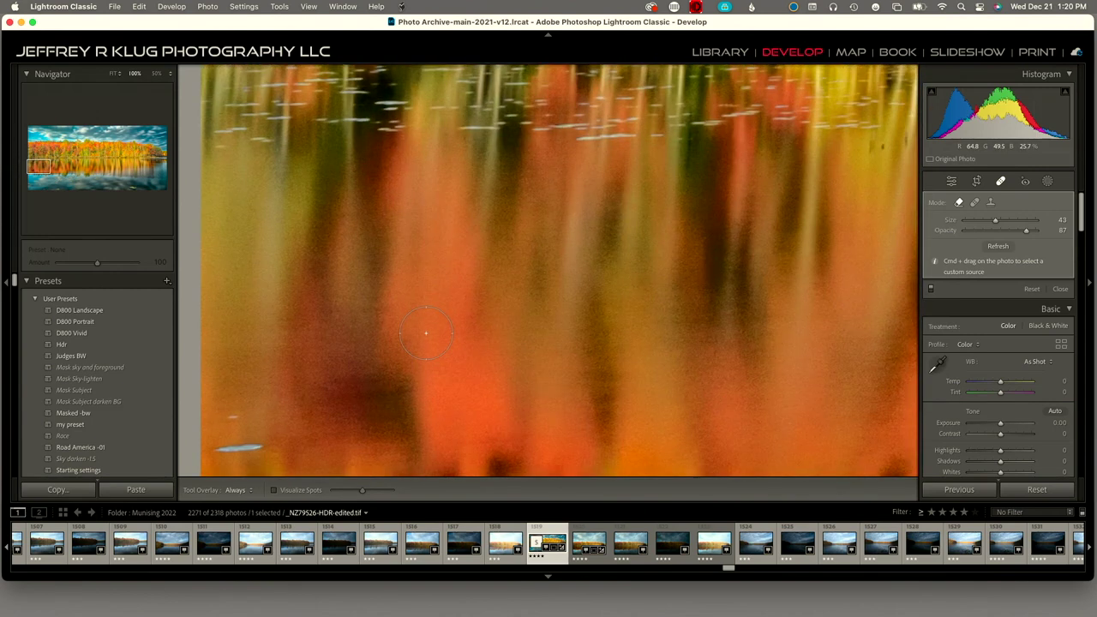
{"action": "scroll", "coordinate": [425, 332], "scroll_direction": "down", "scroll_amount": 10}
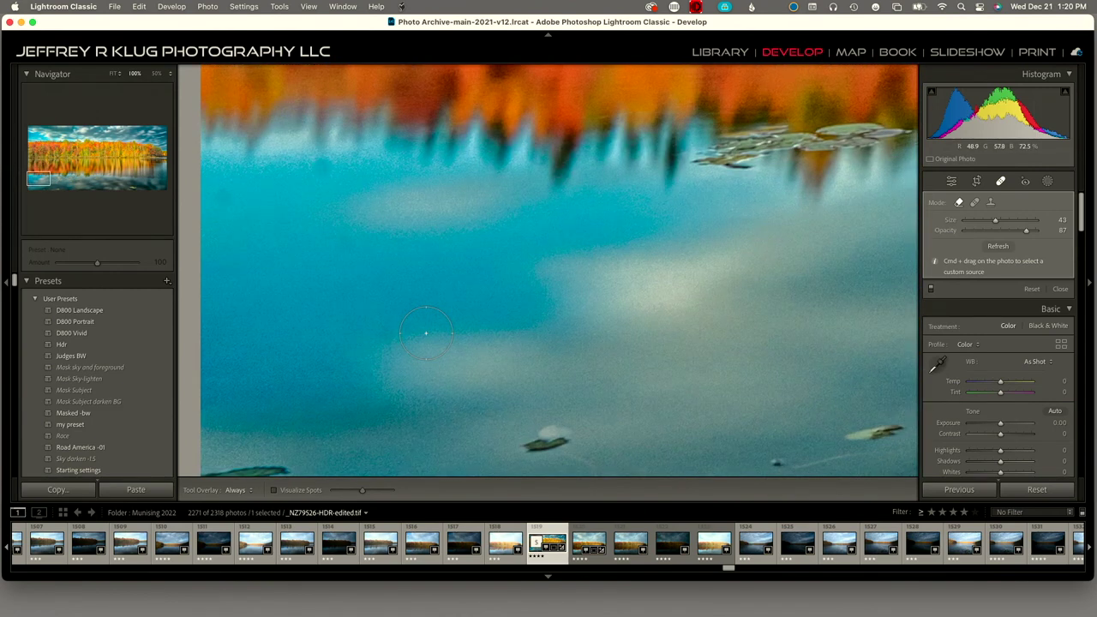
{"action": "left_click", "coordinate": [775, 463]}
{"action": "scroll", "coordinate": [776, 463], "scroll_direction": "down", "scroll_amount": 5}
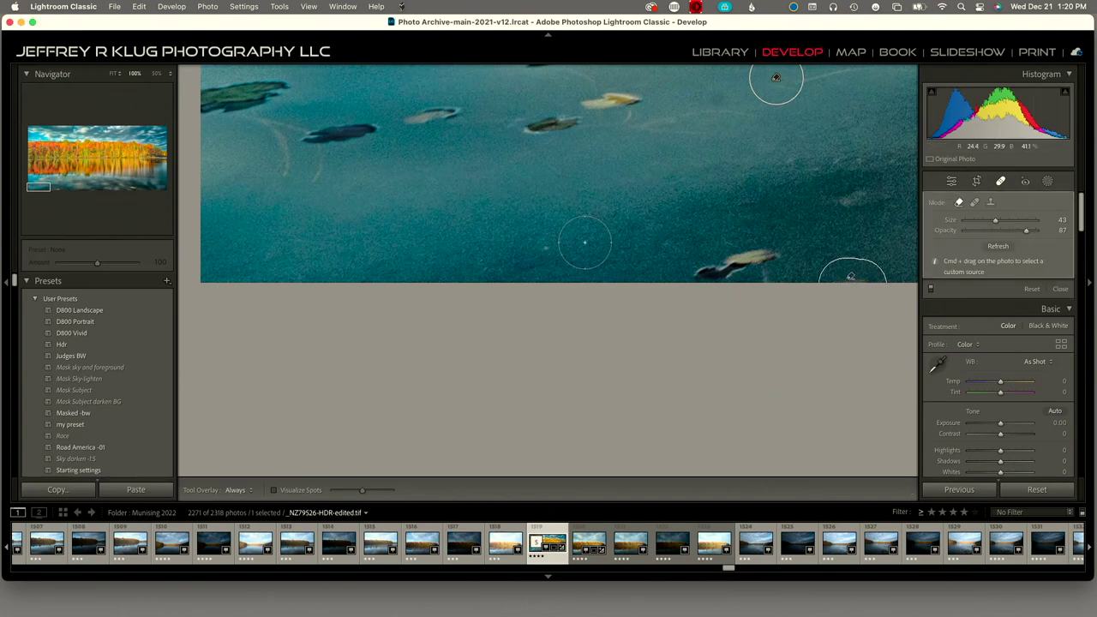
{"action": "left_click", "coordinate": [542, 248]}
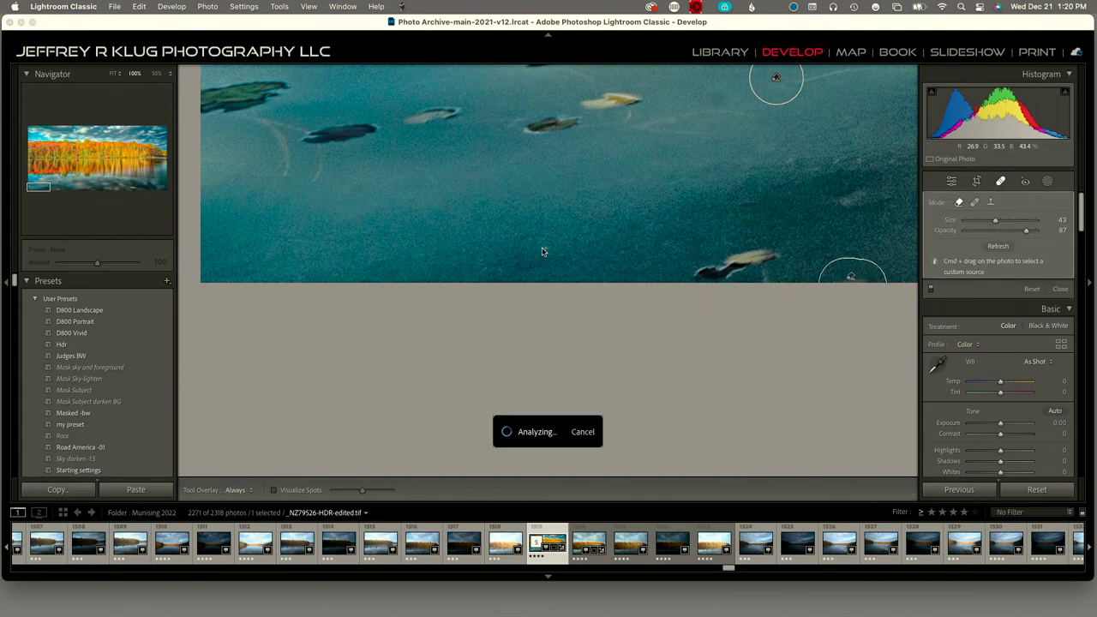
Remove the dust spot near the sky's upper edge and the leaf debris along the water's lower edge, left of the photo's centre
{"action": "scroll", "coordinate": [541, 247], "scroll_direction": "up", "scroll_amount": 10}
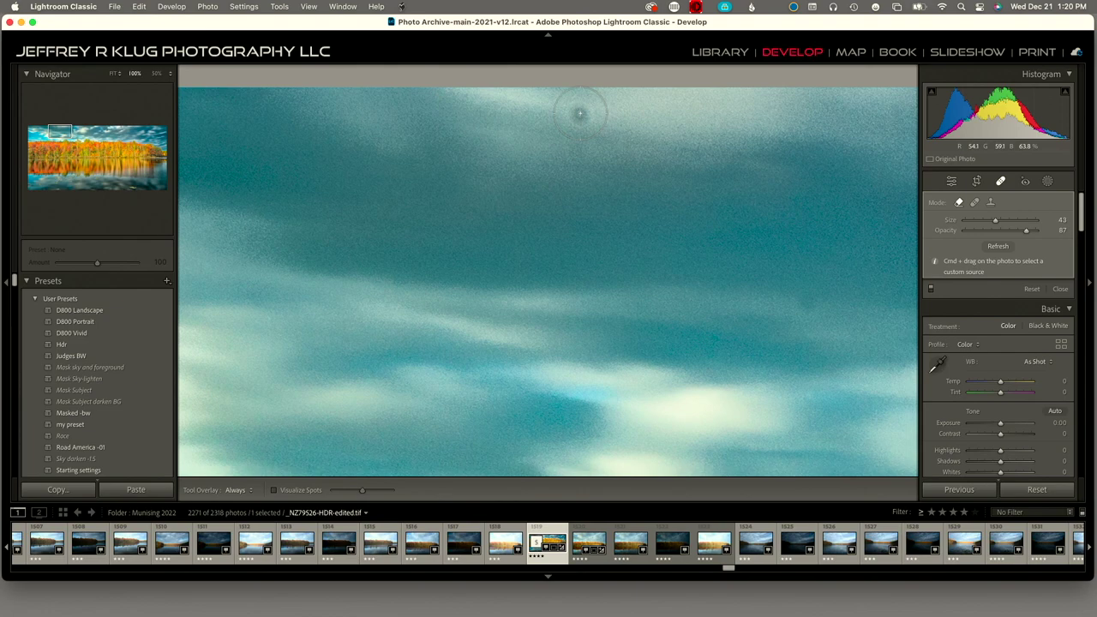
{"action": "left_click_drag", "start_coordinate": [579, 112], "coordinate": [579, 113]}
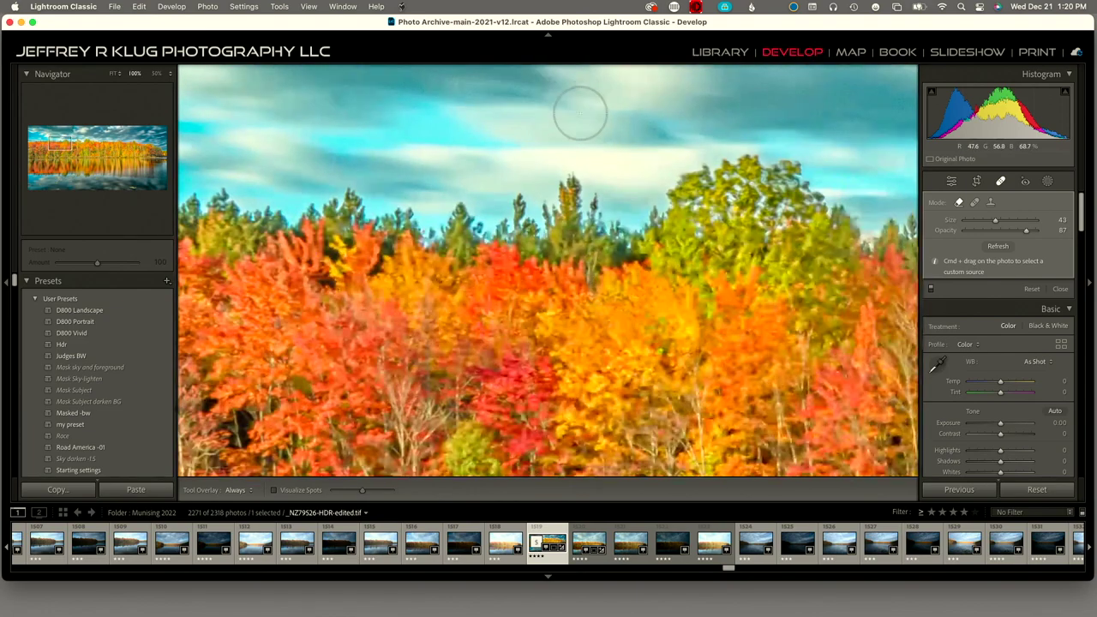
{"action": "scroll", "coordinate": [580, 112], "scroll_direction": "down", "scroll_amount": 10}
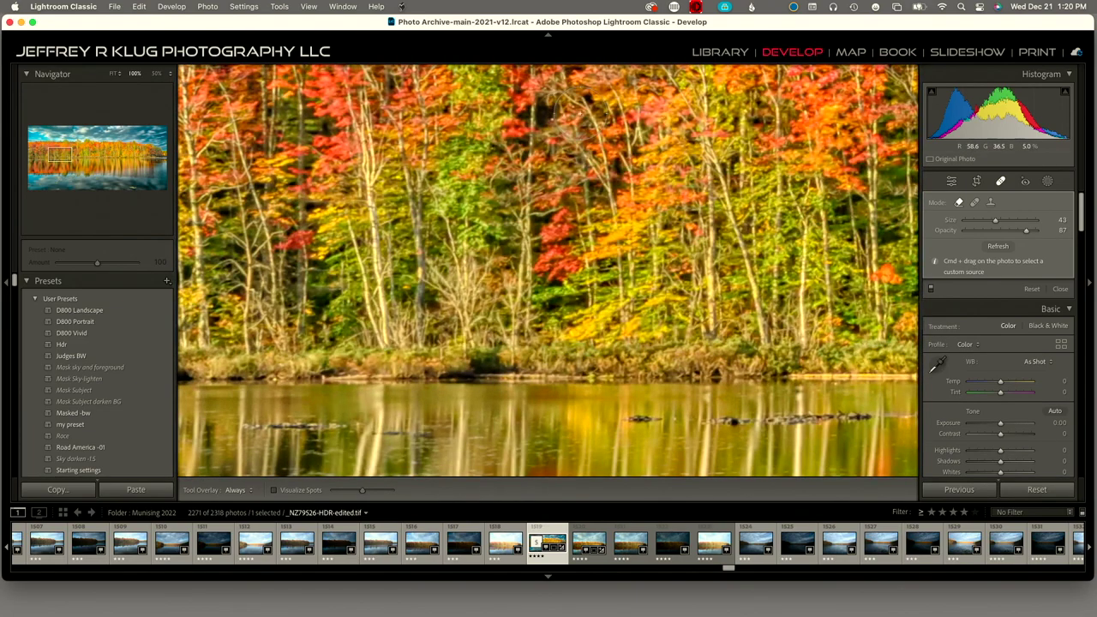
{"action": "scroll", "coordinate": [579, 112], "scroll_direction": "down", "scroll_amount": 6}
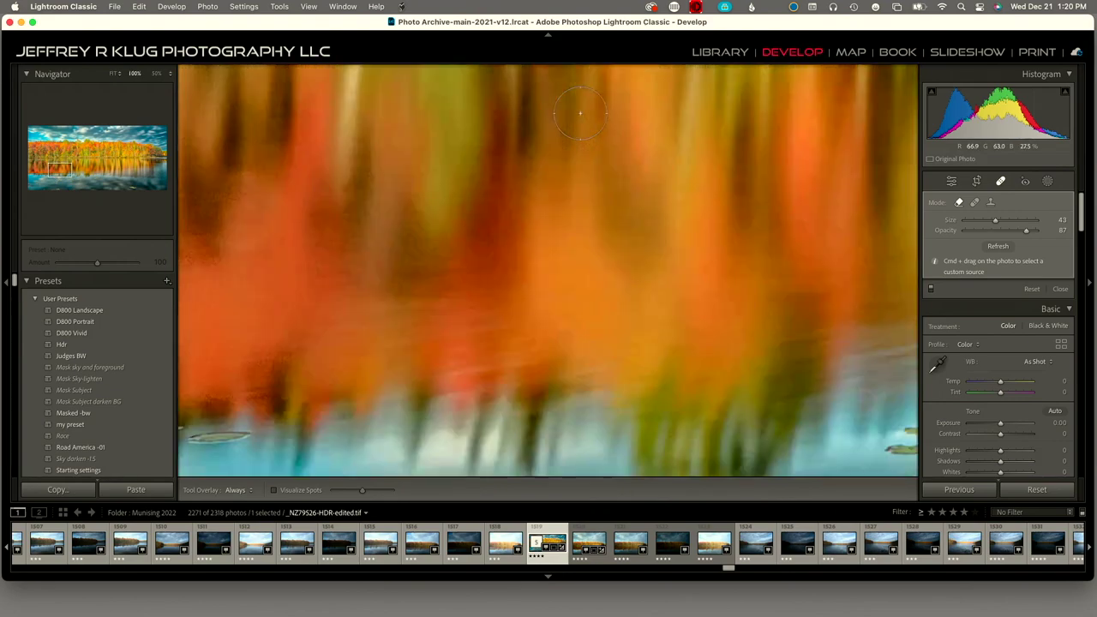
{"action": "scroll", "coordinate": [580, 112], "scroll_direction": "down", "scroll_amount": 5}
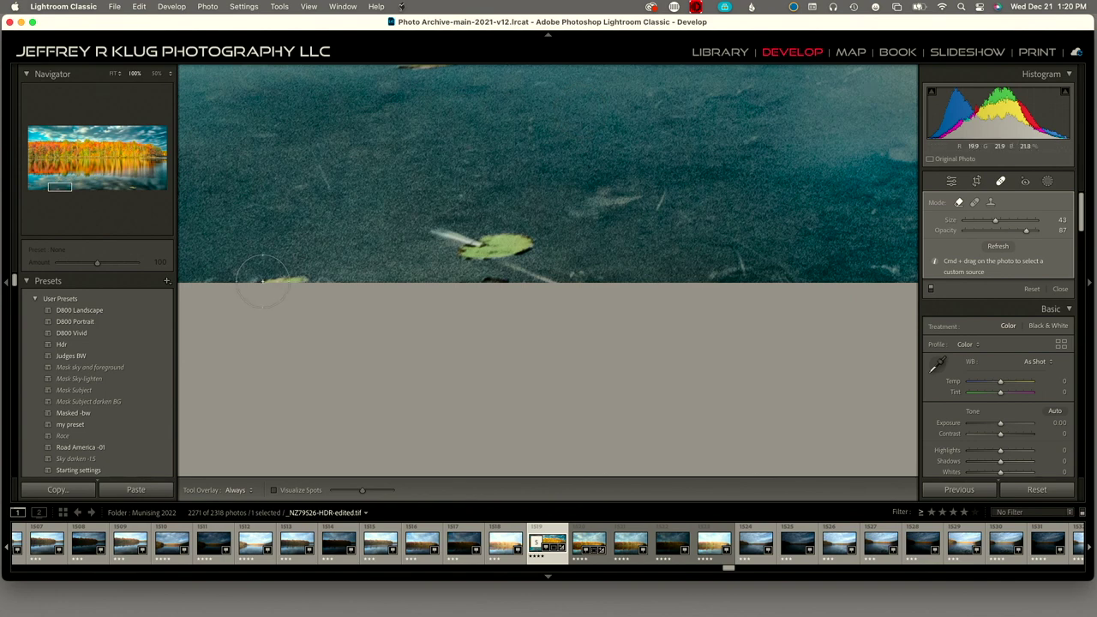
{"action": "left_click_drag", "start_coordinate": [261, 280], "coordinate": [319, 272]}
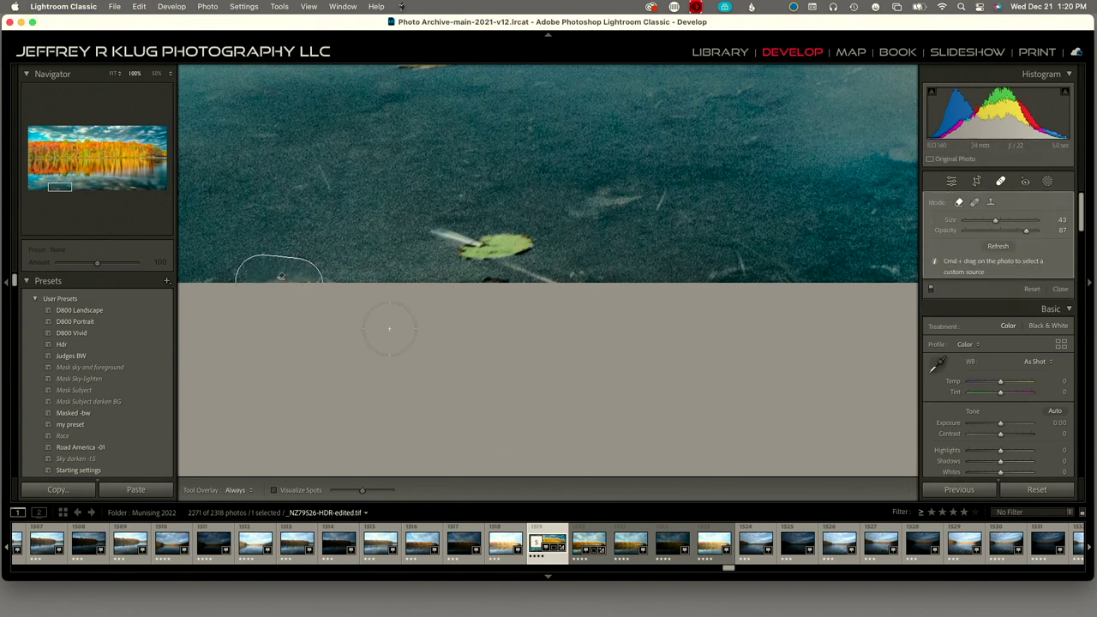
{"action": "left_click", "coordinate": [739, 264]}
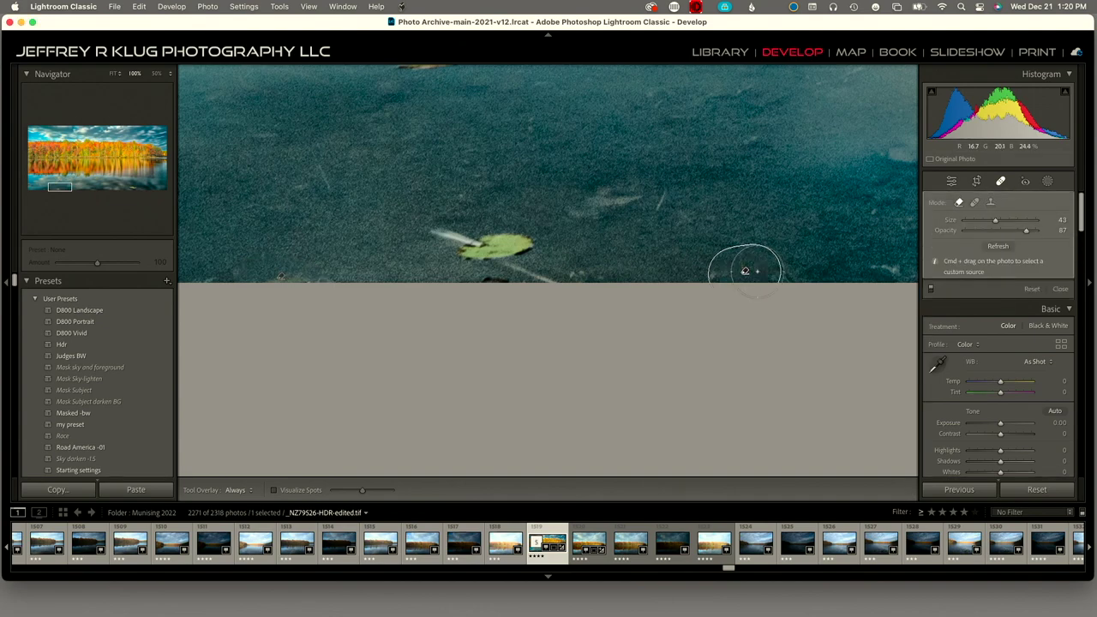
Remove the dark vertical streak and the small spot from the clouds in the middle part of the sky
{"action": "key", "text": "Page_Down"}
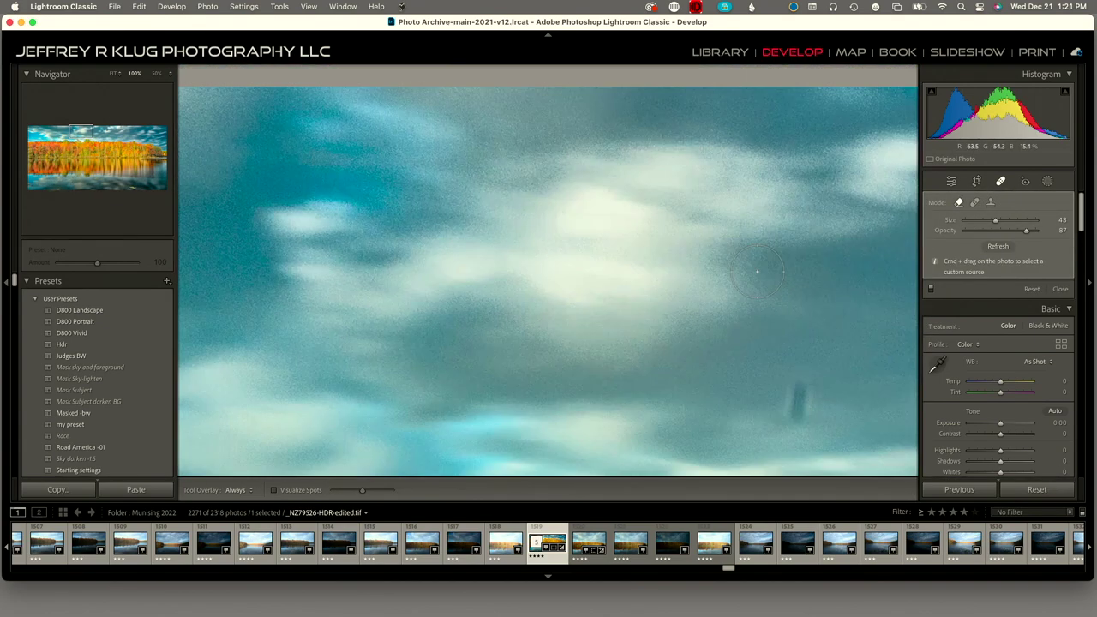
{"action": "left_click_drag", "start_coordinate": [789, 386], "coordinate": [795, 413]}
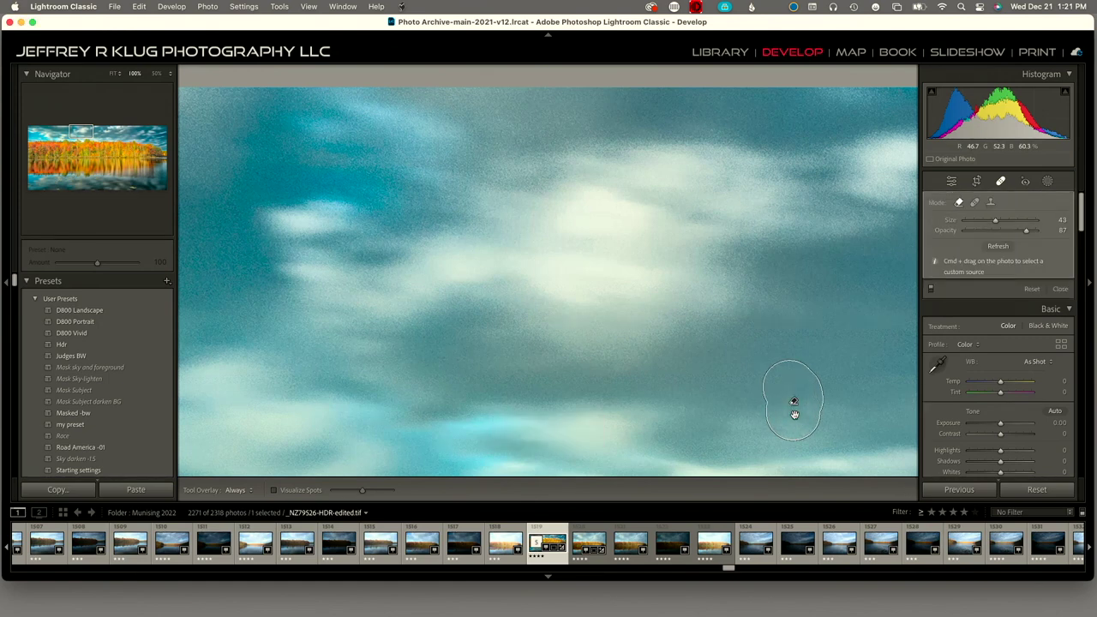
{"action": "key", "text": "Page_Down"}
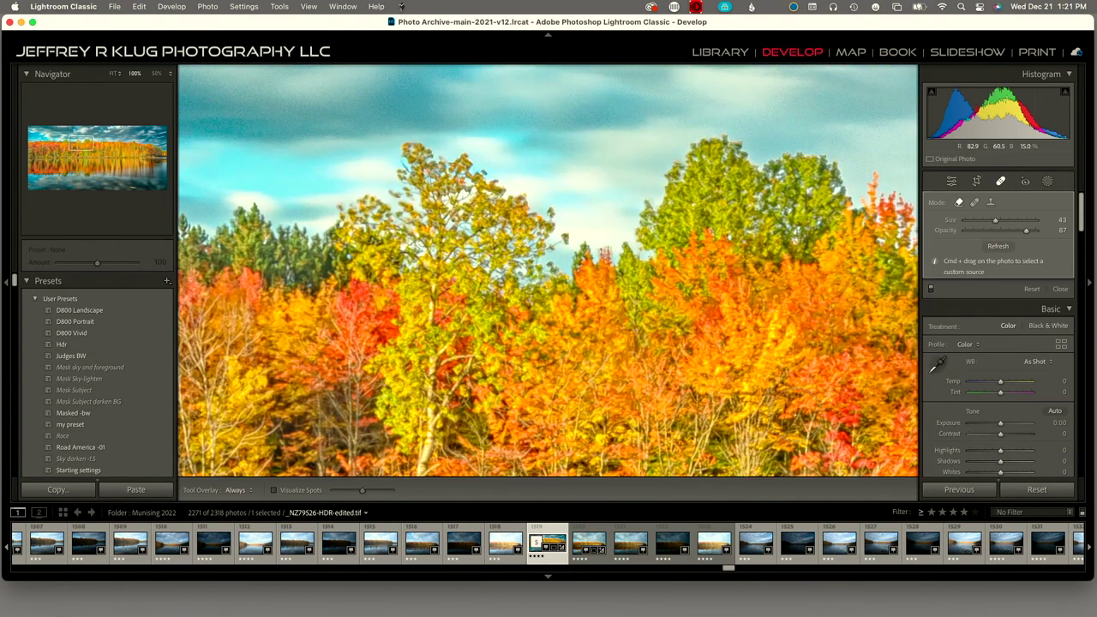
{"action": "key", "text": "Page_Down"}
{"action": "key", "text": "Page_Down"}
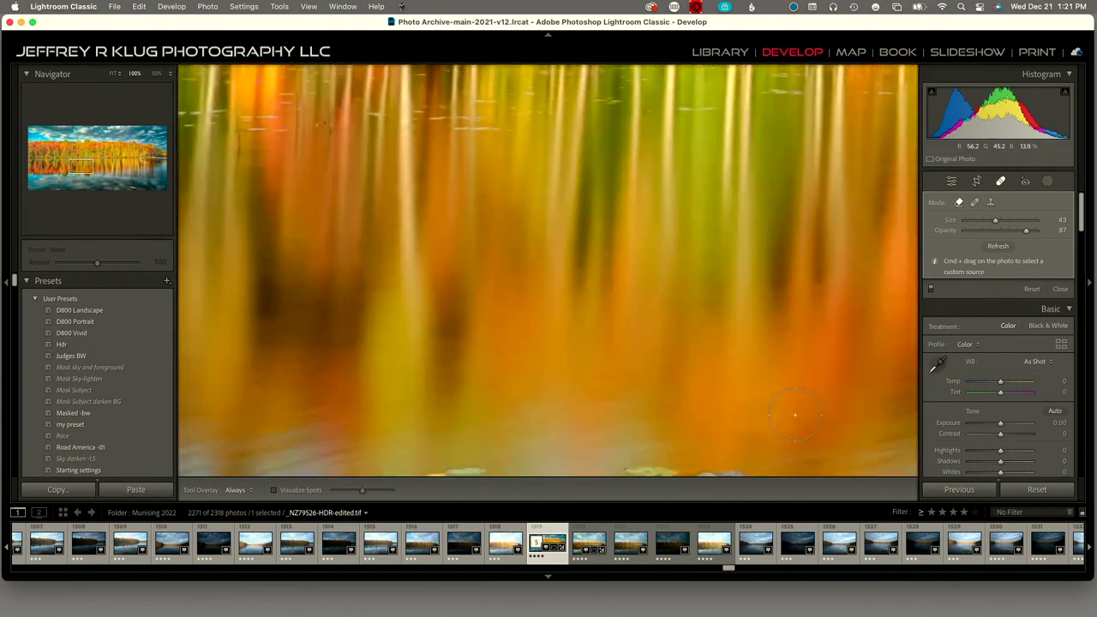
{"action": "key", "text": "Page_Down"}
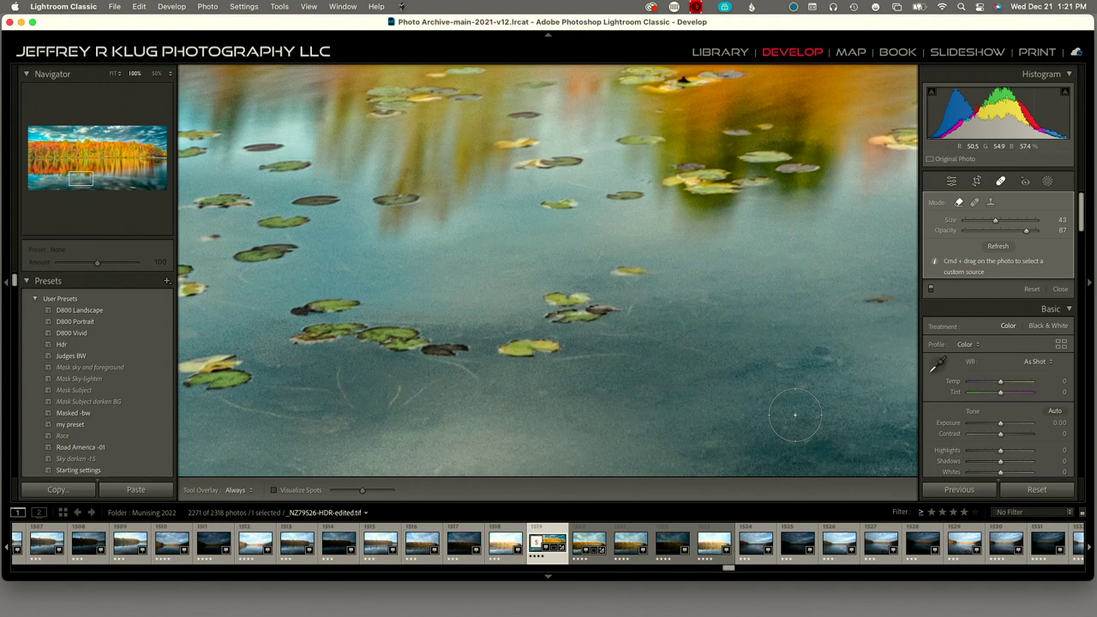
{"action": "key", "text": "Page_Up"}
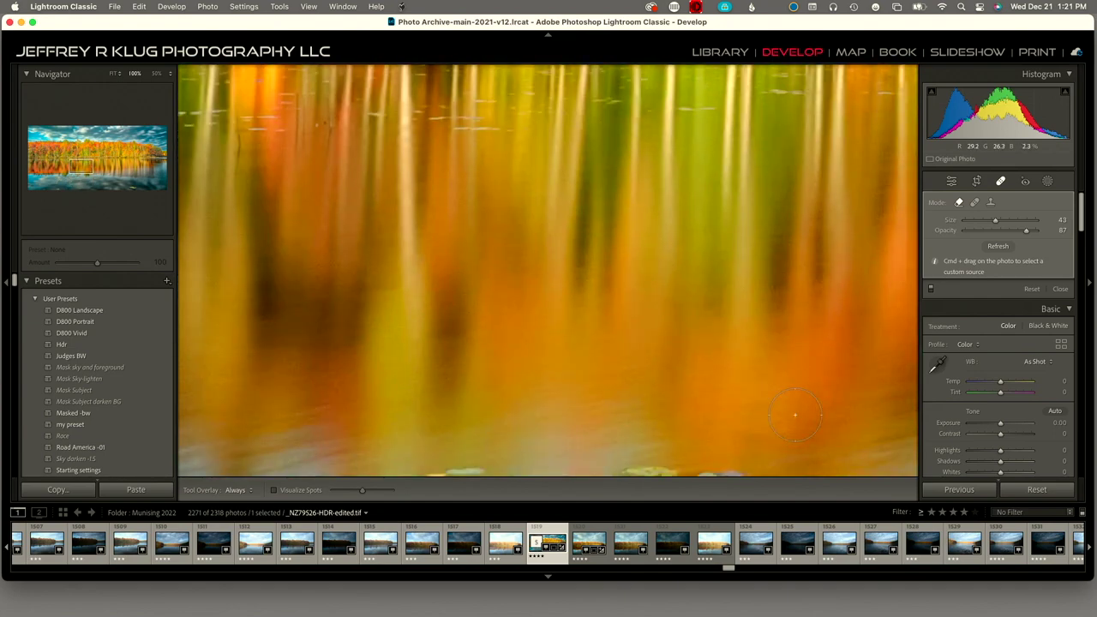
{"action": "key", "text": "Page_Down"}
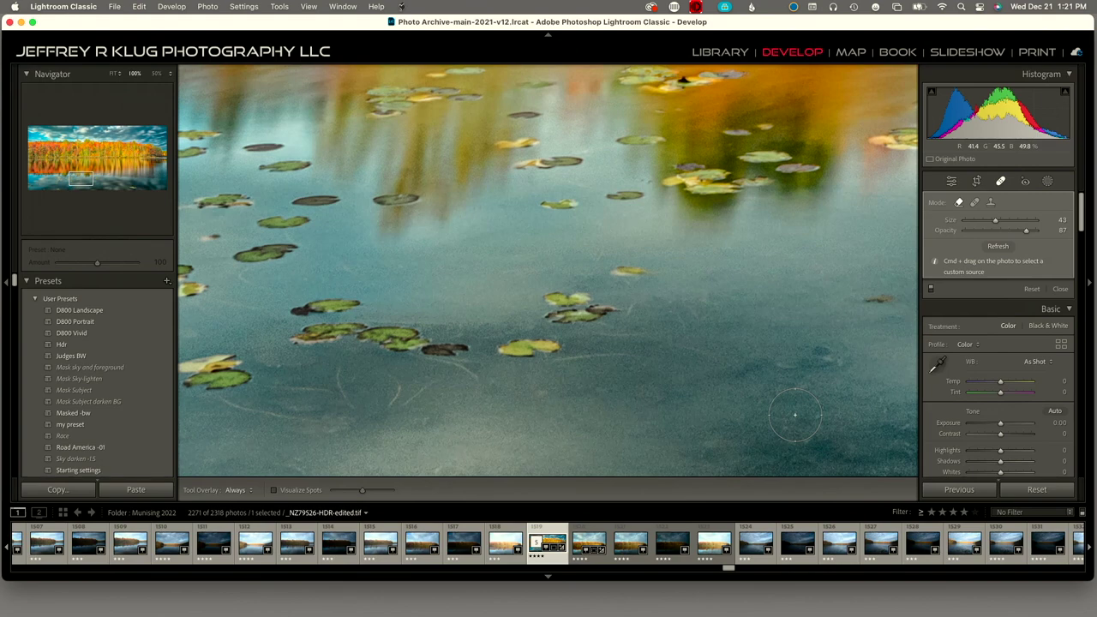
{"action": "key", "text": "Page_Down"}
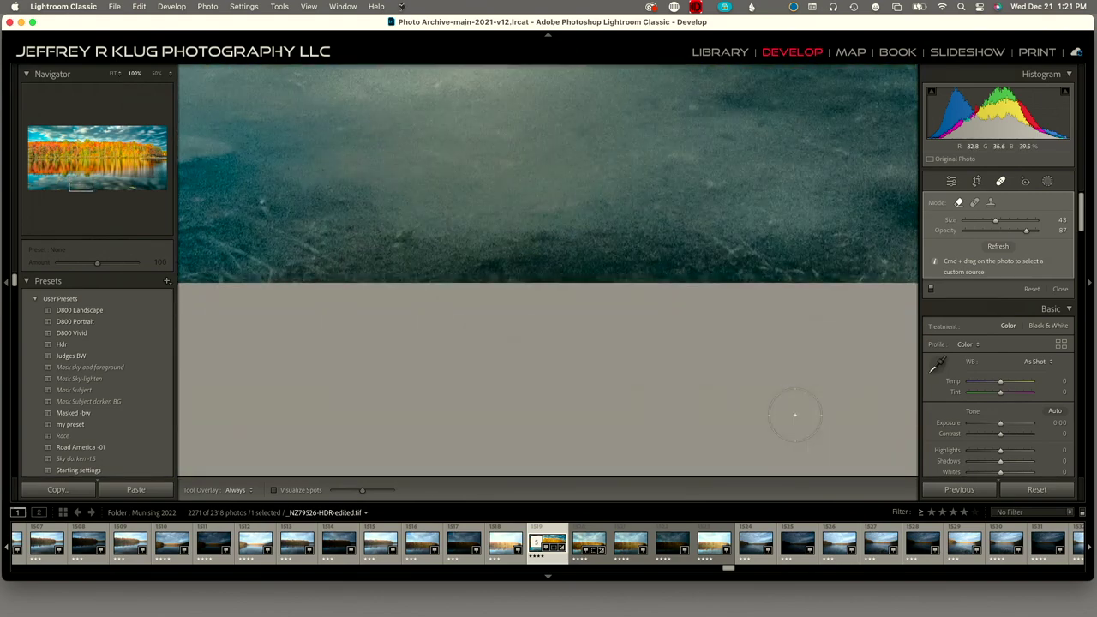
{"action": "key", "text": "Page_Down"}
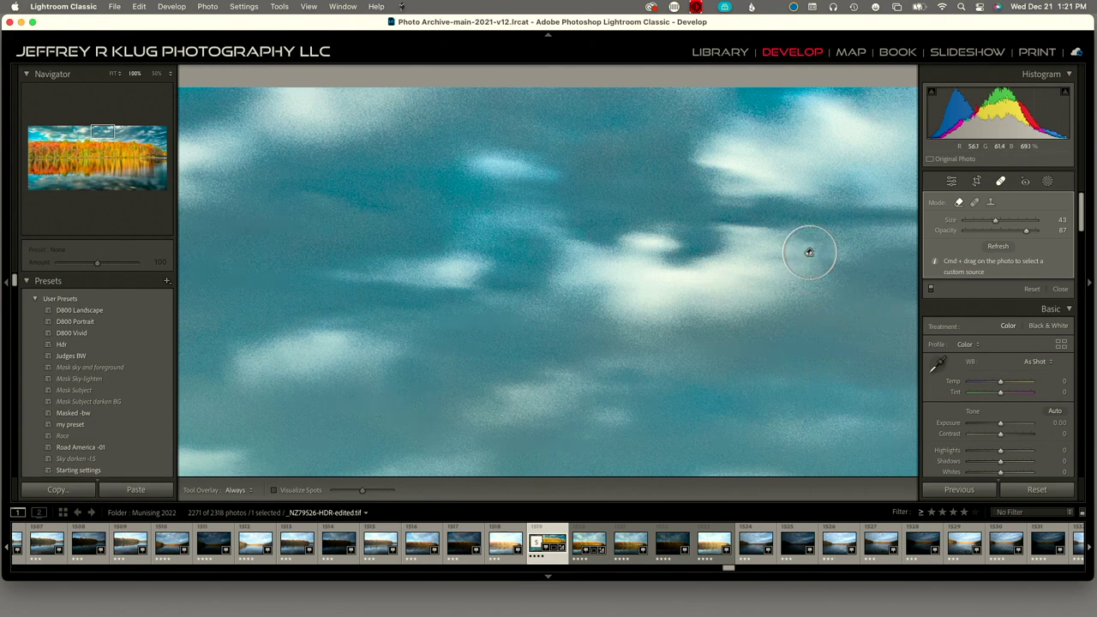
Remove the dark floating leaf and the lone lily pad beside the pad cluster in the lower-middle water
{"action": "key", "text": "Page_Down"}
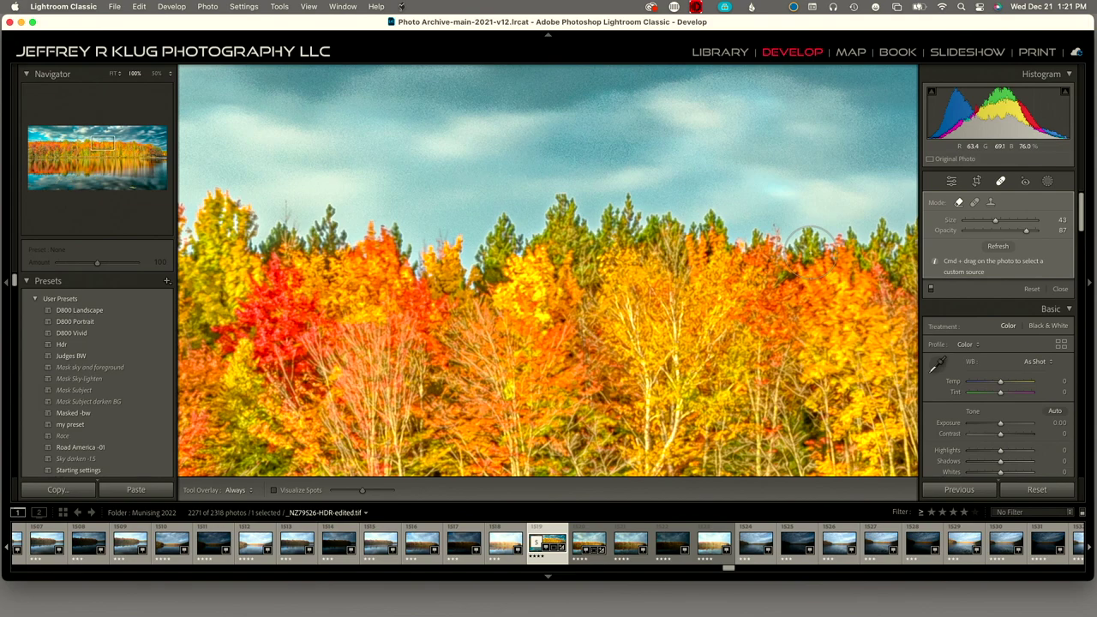
{"action": "key", "text": "Page_Down"}
{"action": "key", "text": "Page_Down"}
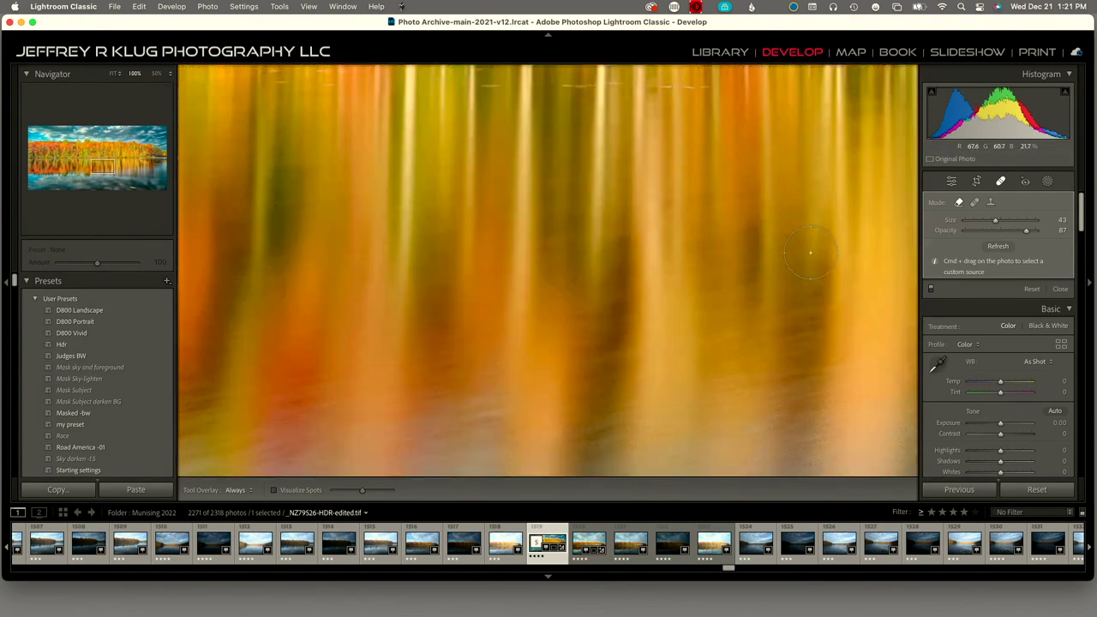
{"action": "key", "text": "Page_Down"}
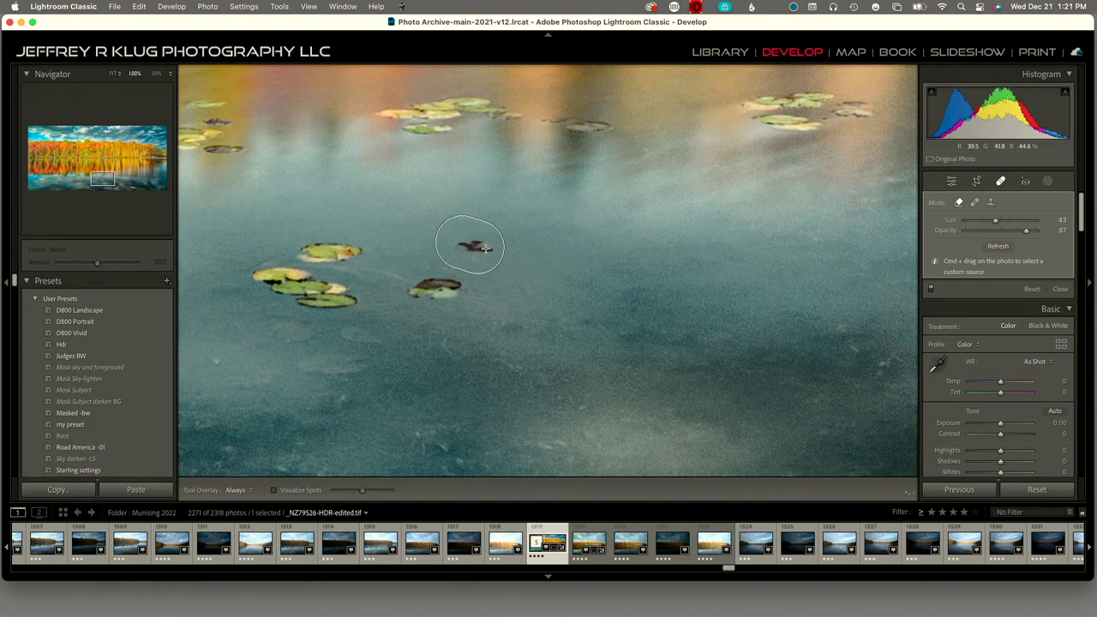
{"action": "left_click_drag", "start_coordinate": [464, 246], "coordinate": [486, 248]}
{"action": "left_click_drag", "start_coordinate": [475, 246], "coordinate": [438, 292]}
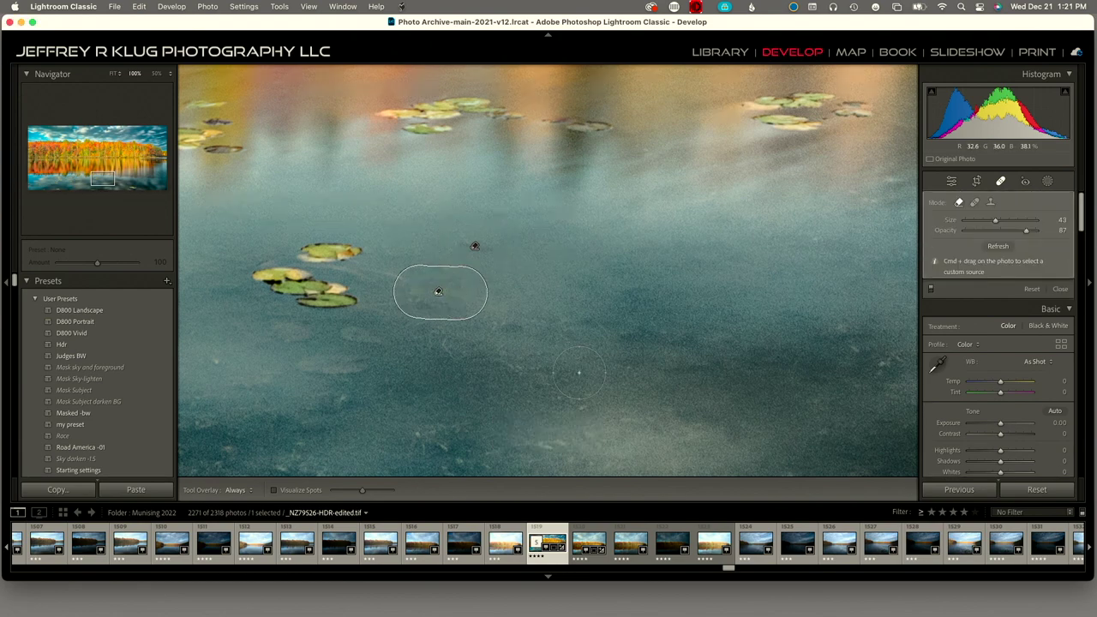
Check the section right of centre for spots and remove the spot from the cloud in the right part of the sky
{"action": "scroll", "coordinate": [591, 377], "scroll_direction": "down", "scroll_amount": 8}
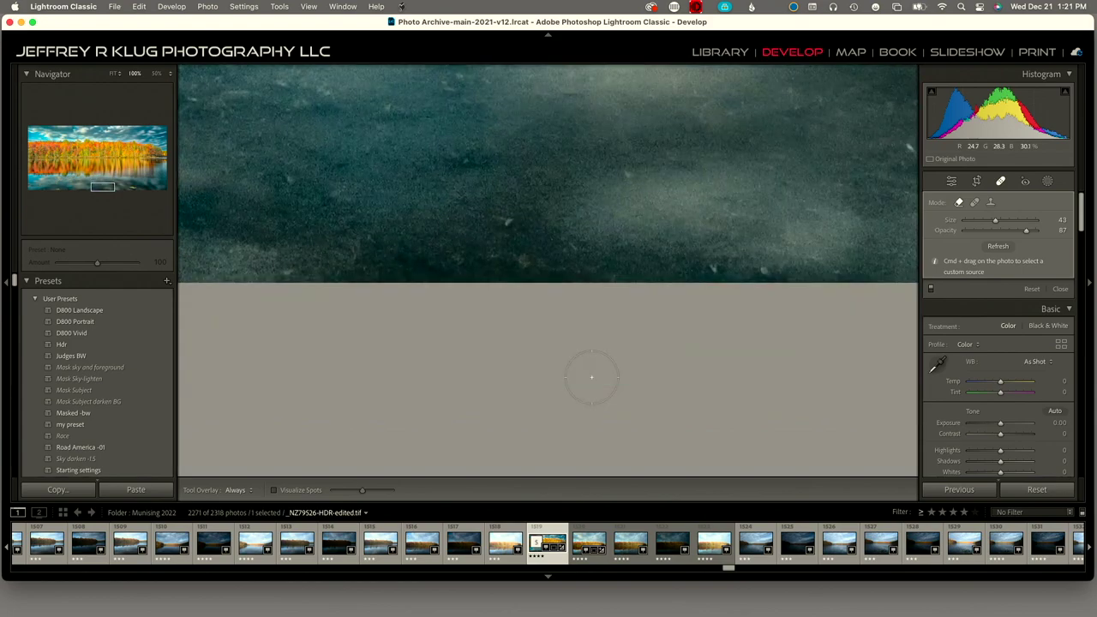
{"action": "scroll", "coordinate": [591, 377], "scroll_direction": "up", "scroll_amount": 15}
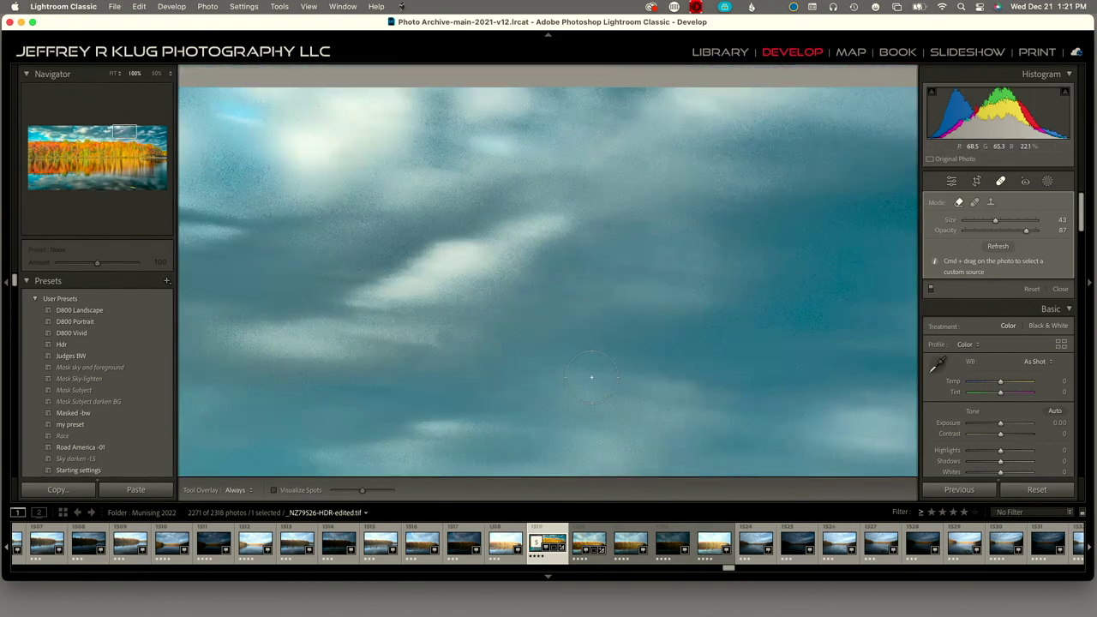
{"action": "scroll", "coordinate": [591, 377], "scroll_direction": "down", "scroll_amount": 3}
{"action": "scroll", "coordinate": [591, 377], "scroll_direction": "down", "scroll_amount": 4}
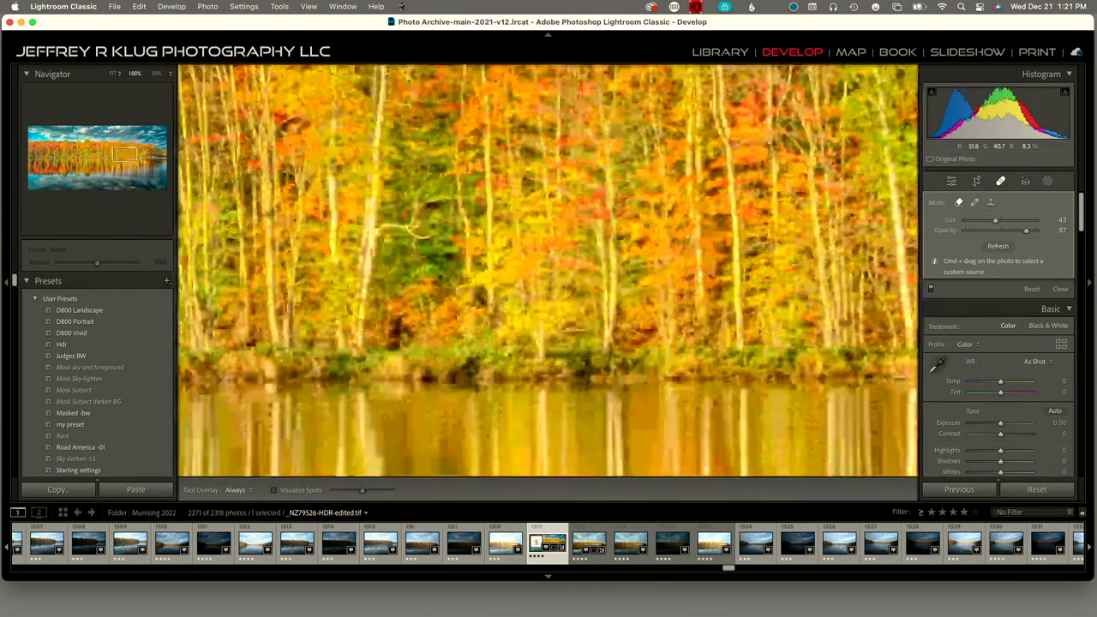
{"action": "scroll", "coordinate": [592, 377], "scroll_direction": "down", "scroll_amount": 4}
{"action": "scroll", "coordinate": [591, 378], "scroll_direction": "down", "scroll_amount": 3}
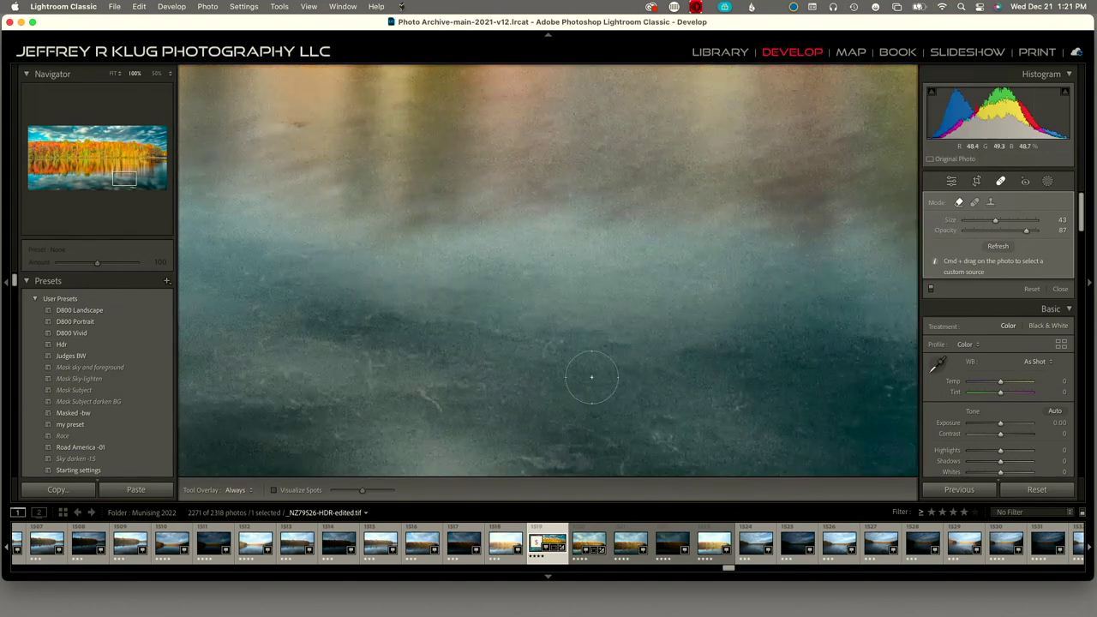
{"action": "scroll", "coordinate": [591, 377], "scroll_direction": "down", "scroll_amount": 4}
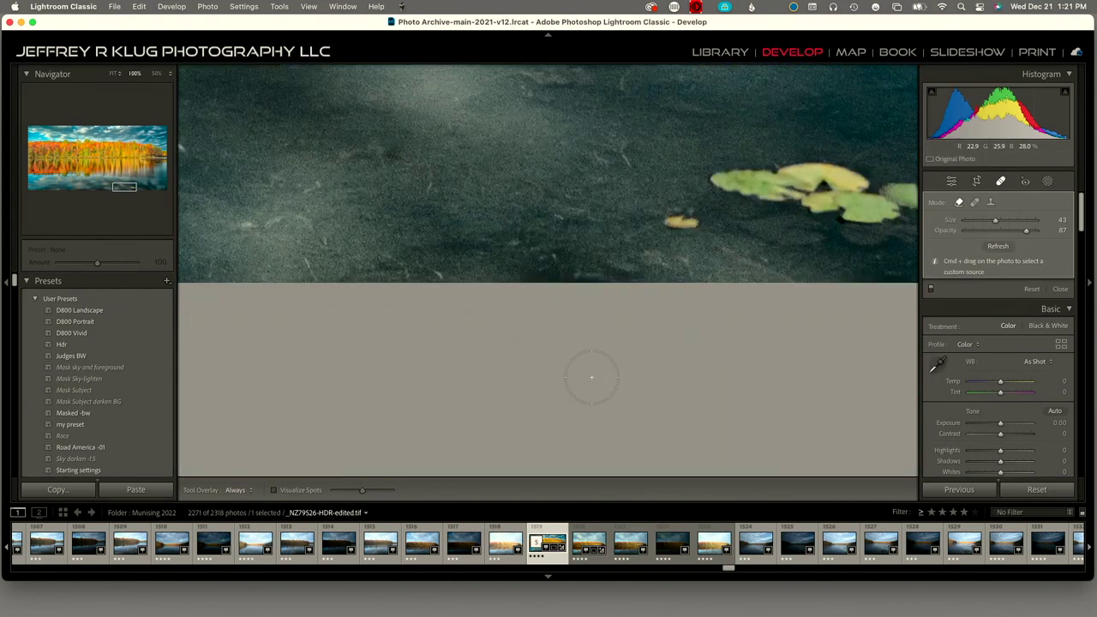
{"action": "scroll", "coordinate": [591, 377], "scroll_direction": "up", "scroll_amount": 15}
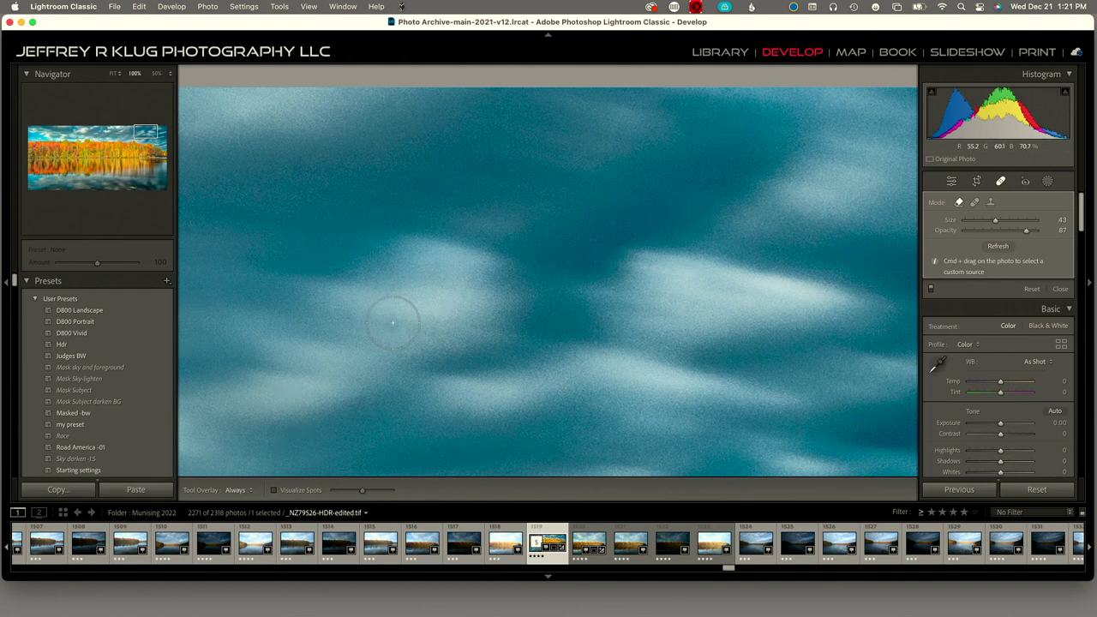
{"action": "left_click", "coordinate": [391, 323]}
Compare the normal and Visualize Spots views to check the right-hand sky and tree line for remaining spots
{"action": "left_click", "coordinate": [273, 490]}
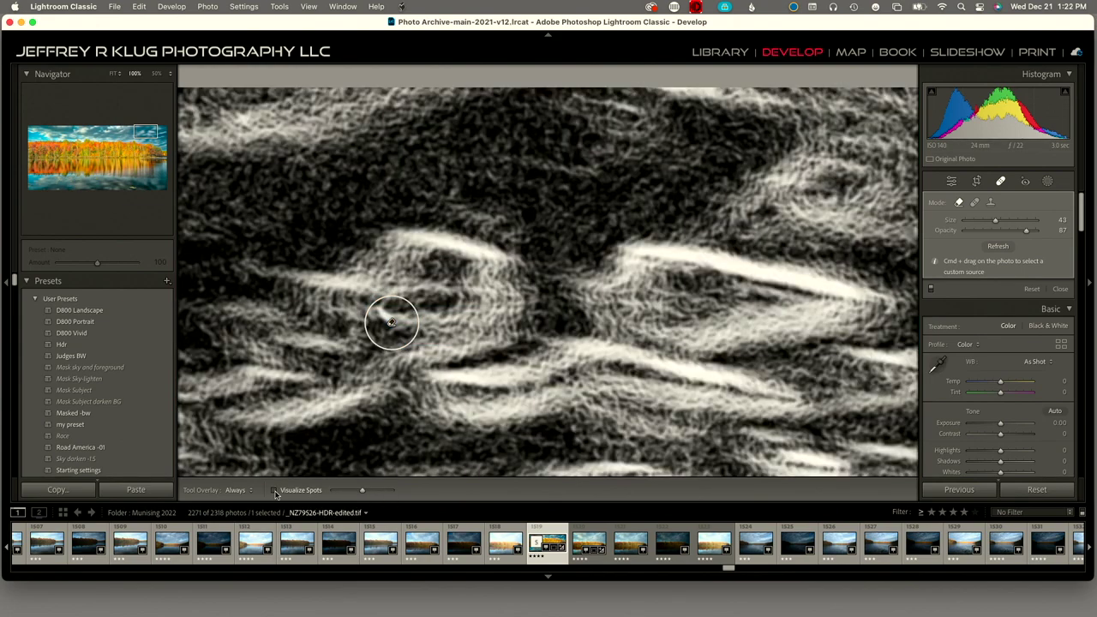
{"action": "left_click", "coordinate": [274, 492]}
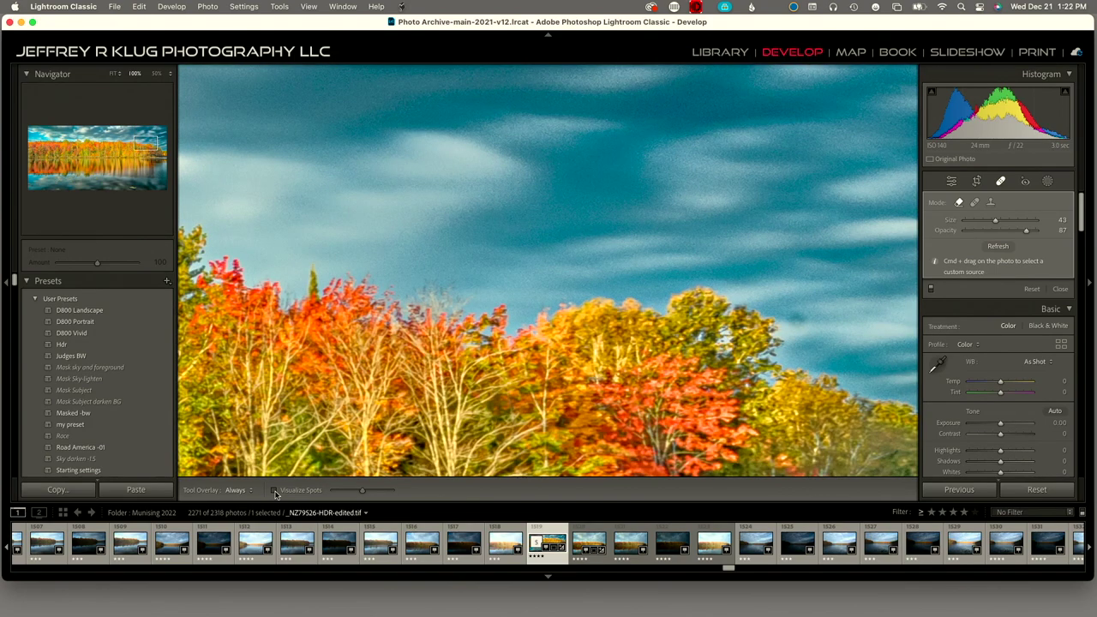
{"action": "left_click", "coordinate": [274, 491]}
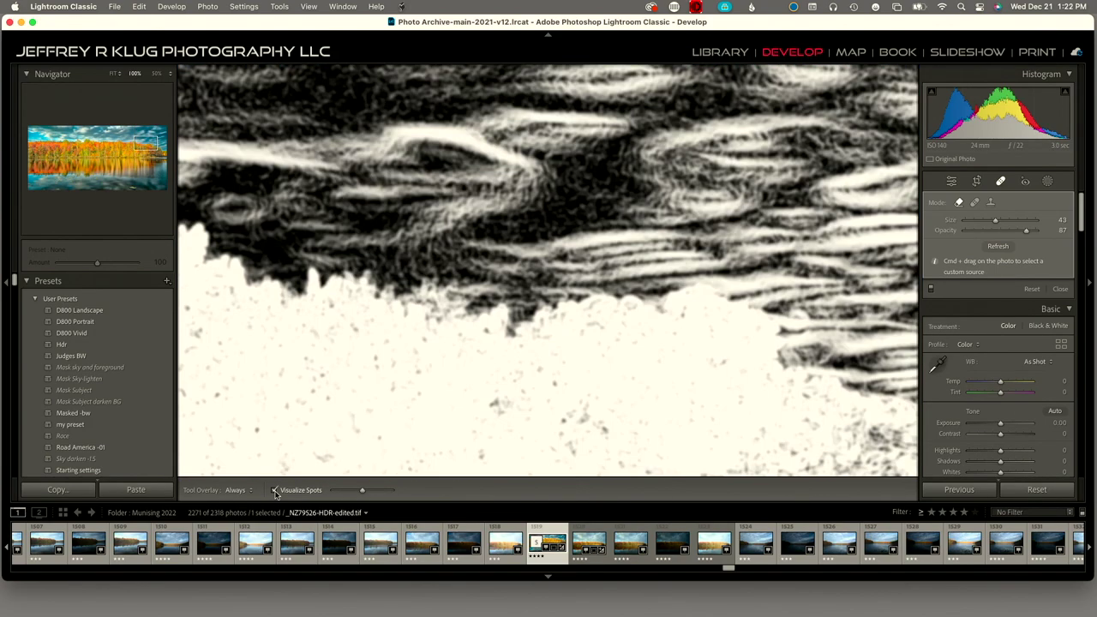
Remove the dark spot from the sky beside the right-hand trees and the round dark spot from the lake reflection below them
{"action": "left_click", "coordinate": [274, 491]}
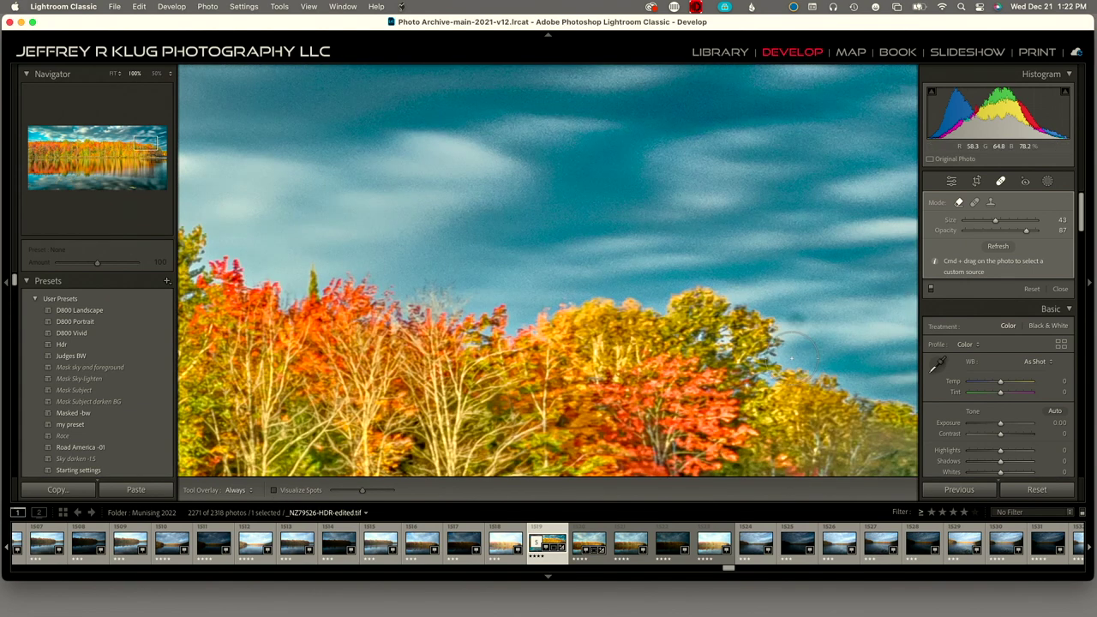
{"action": "left_click", "coordinate": [805, 323]}
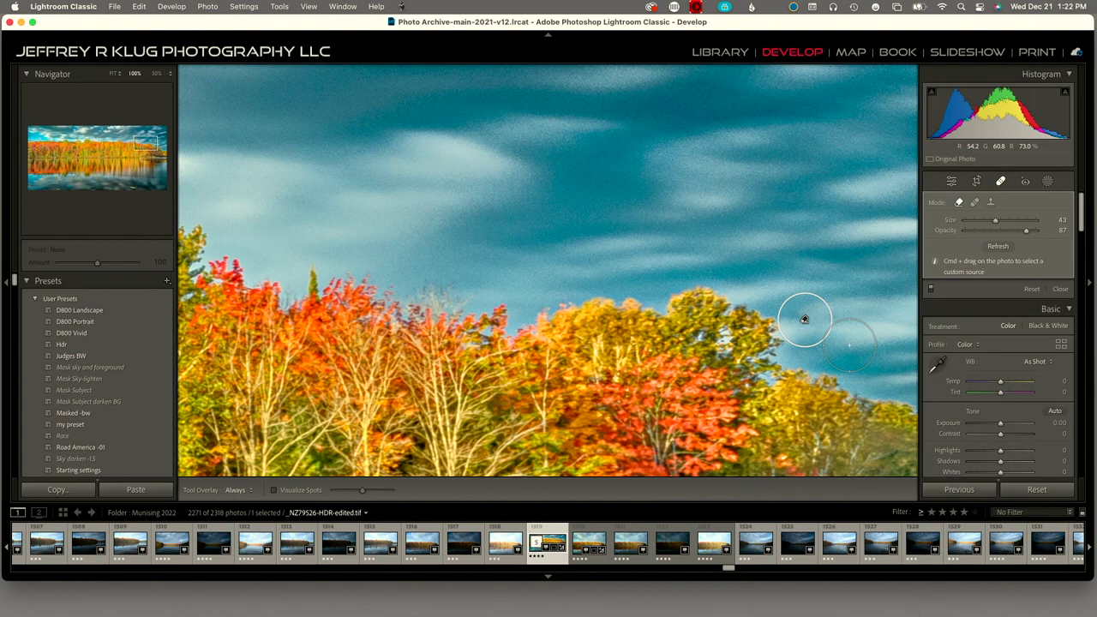
{"action": "scroll", "coordinate": [804, 319], "scroll_direction": "down", "scroll_amount": 5}
{"action": "scroll", "coordinate": [849, 334], "scroll_direction": "down", "scroll_amount": 5}
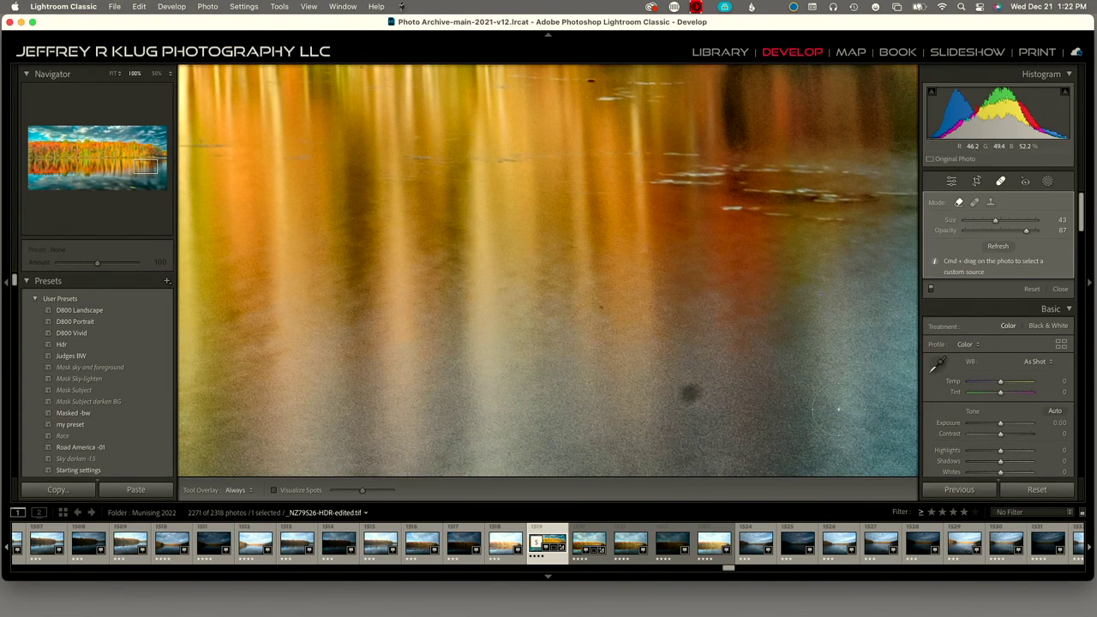
{"action": "left_click", "coordinate": [691, 394]}
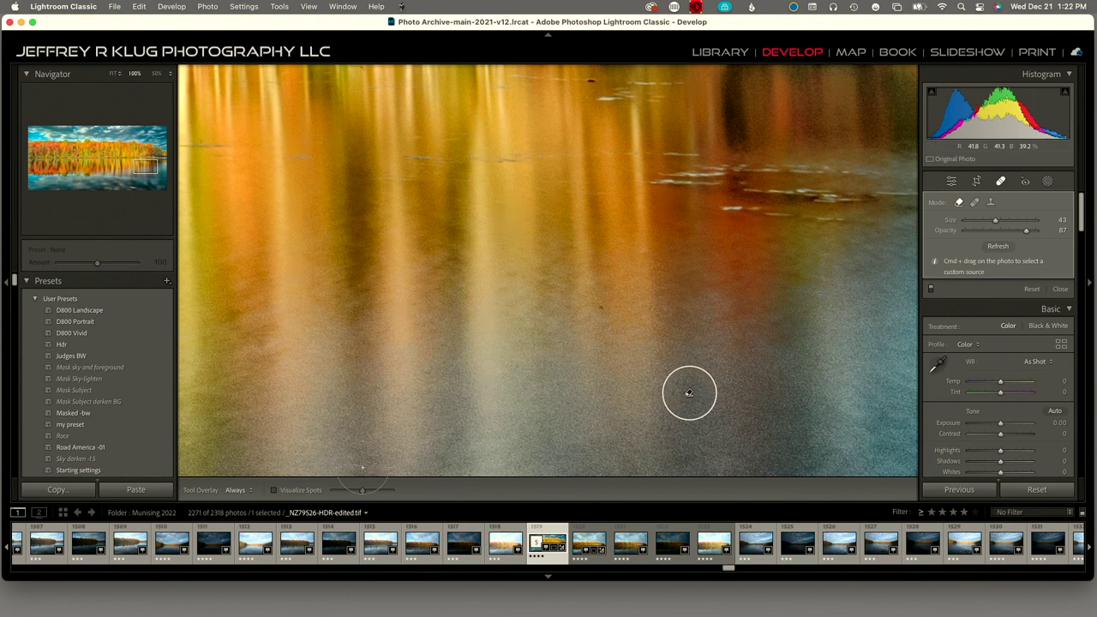
Remove the dark leaf and the green lily pad cut off by the photo's bottom edge in the right part of the water
{"action": "scroll", "coordinate": [362, 467], "scroll_direction": "down", "scroll_amount": 5}
{"action": "scroll", "coordinate": [363, 467], "scroll_direction": "down", "scroll_amount": 5}
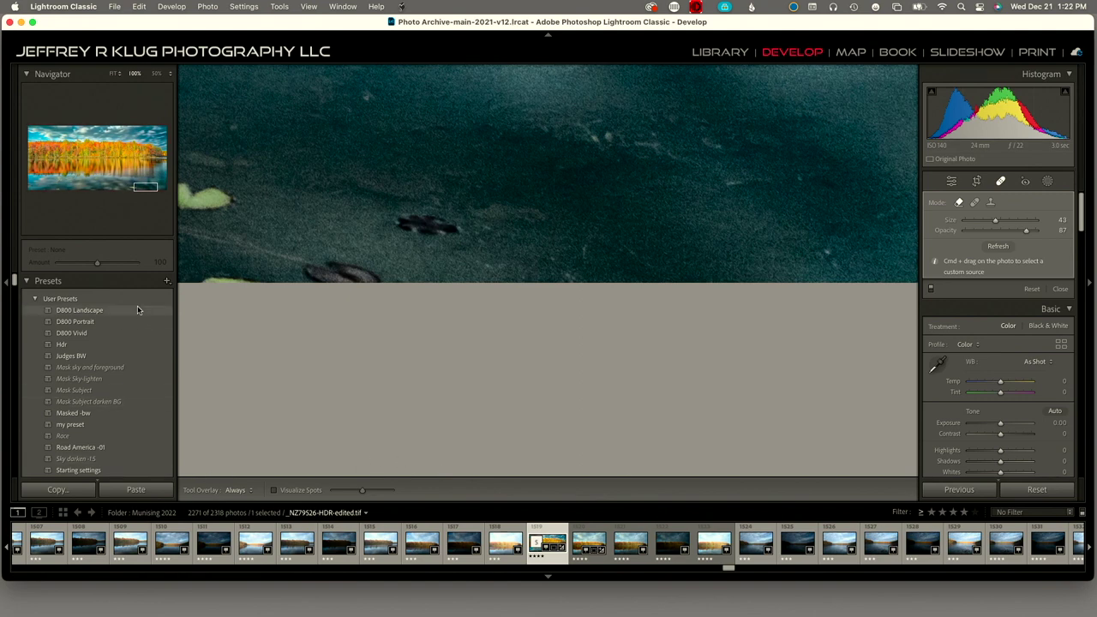
{"action": "left_click", "coordinate": [355, 276]}
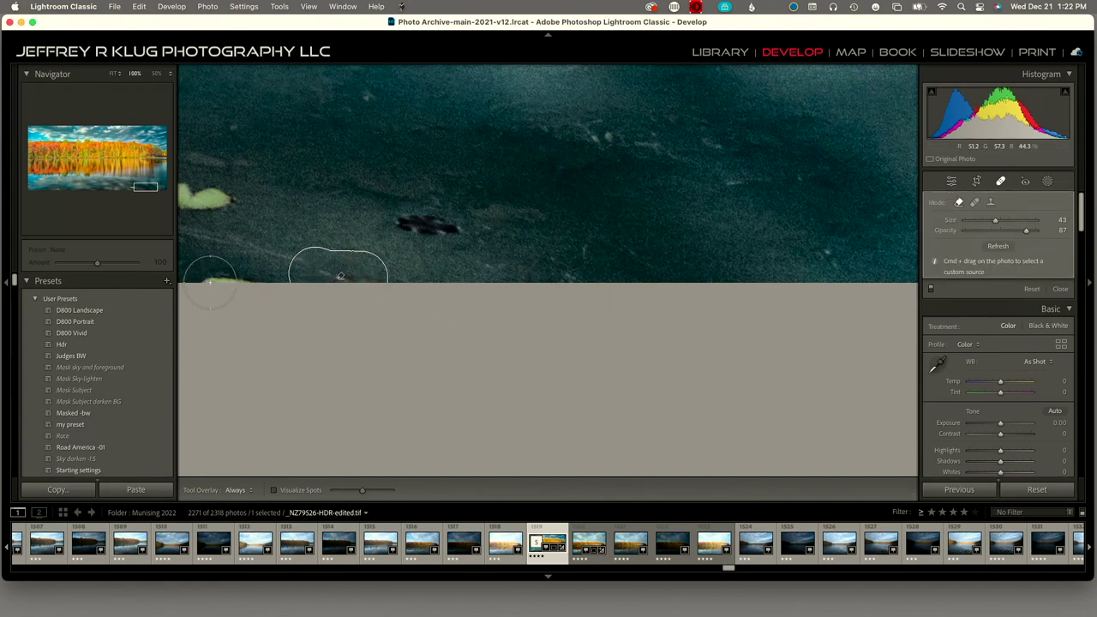
{"action": "left_click_drag", "start_coordinate": [210, 281], "coordinate": [240, 276]}
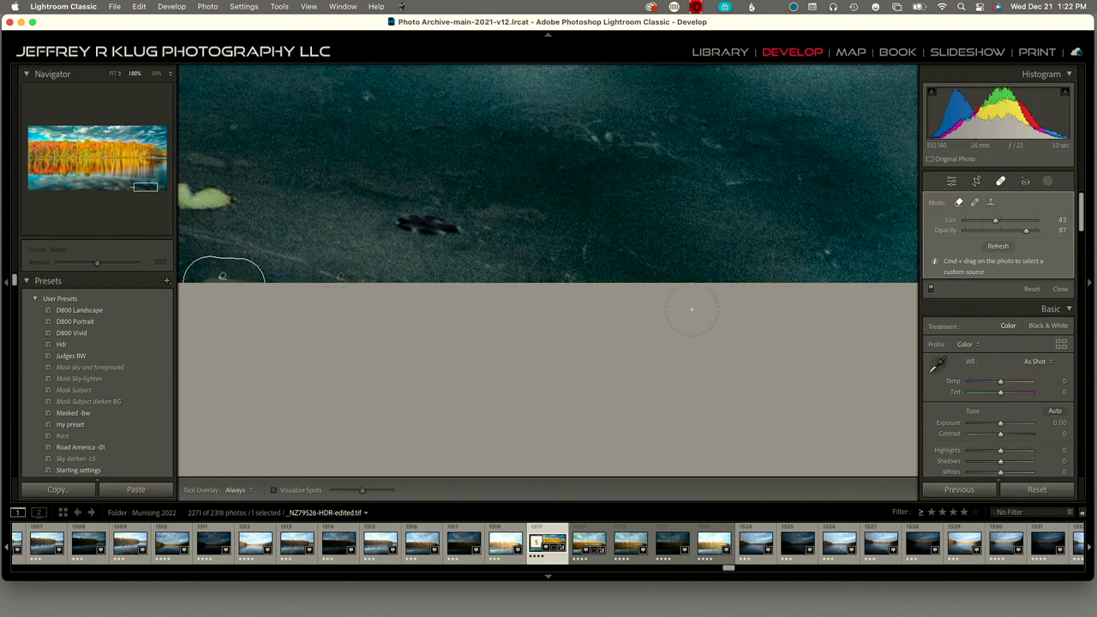
Remove the three faint spots from the blue water along the photo's right edge and finish spot removal
{"action": "key", "text": "Page_Down"}
{"action": "key", "text": "Page_Down"}
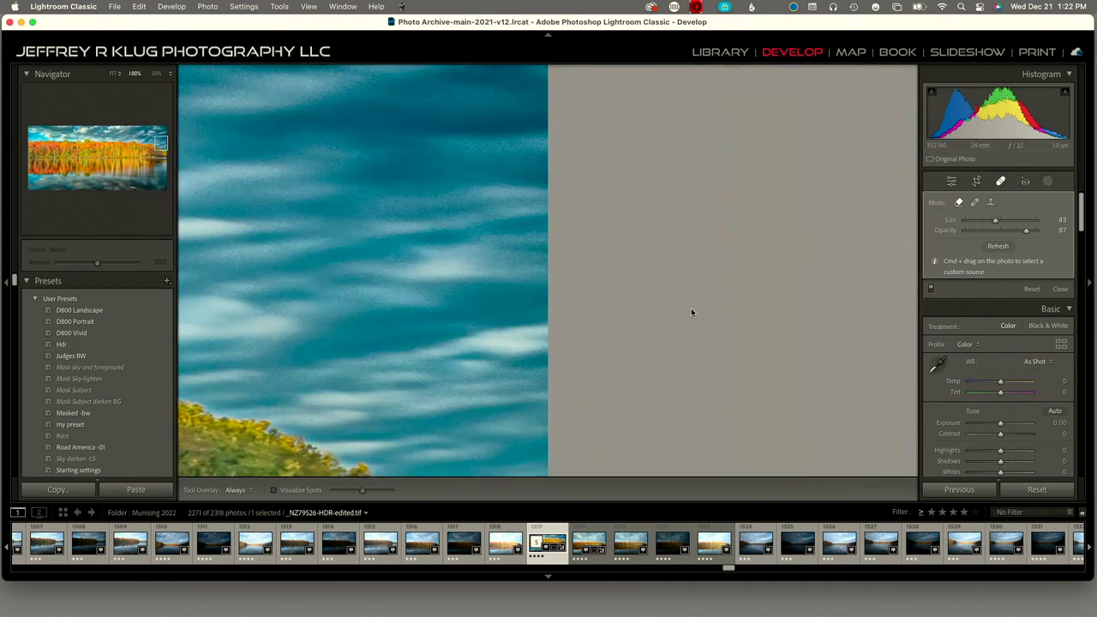
{"action": "key", "text": "Page_Down"}
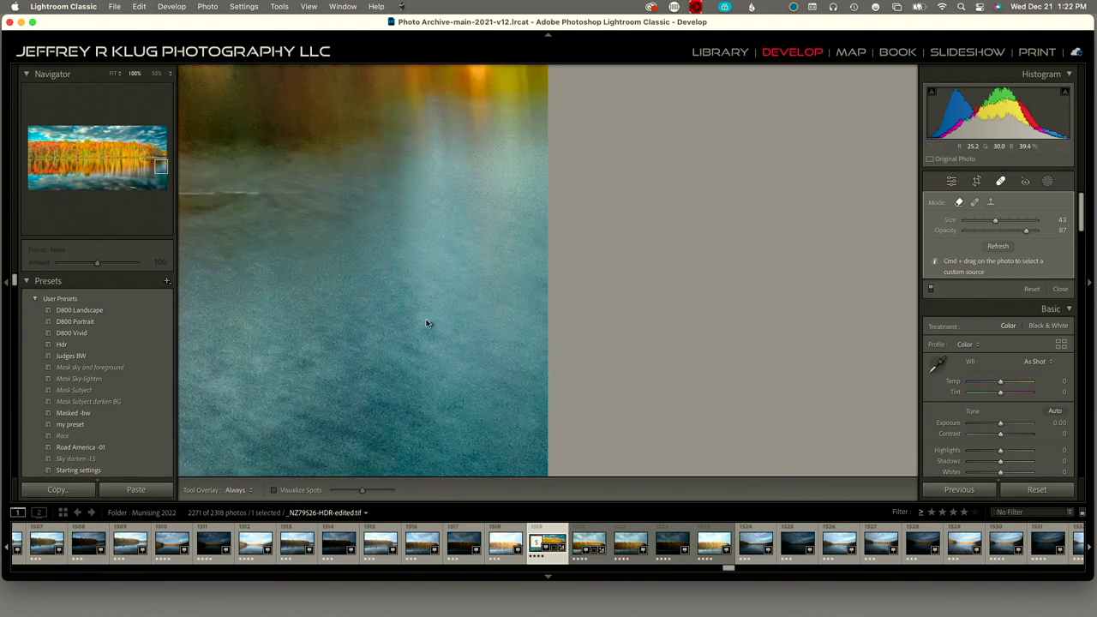
{"action": "left_click", "coordinate": [429, 323]}
{"action": "key", "text": "Page_Down"}
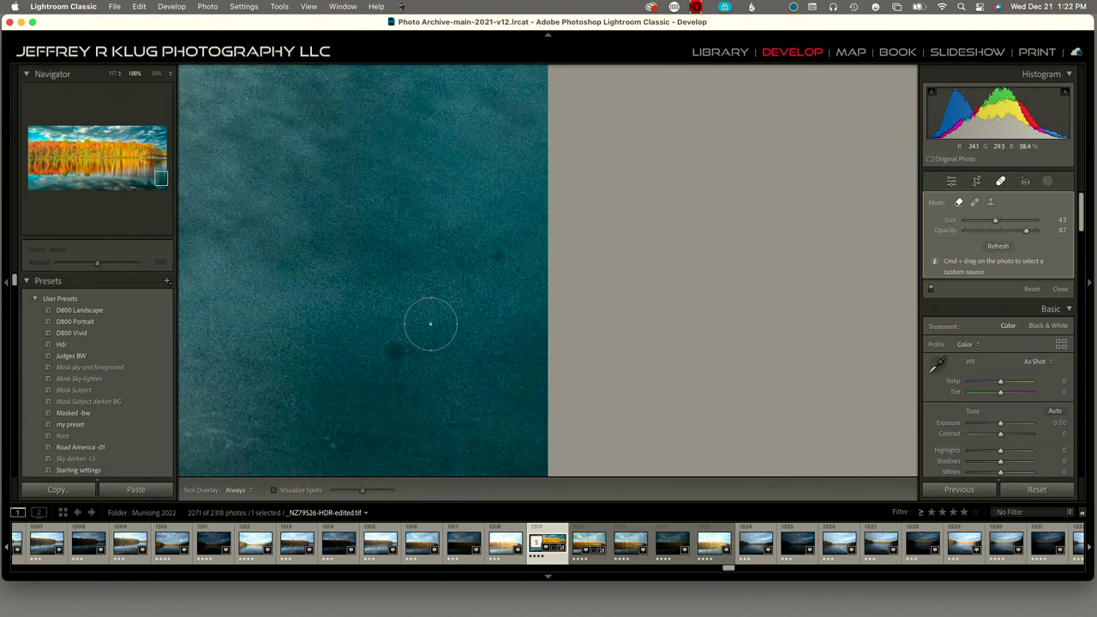
{"action": "left_click", "coordinate": [497, 255]}
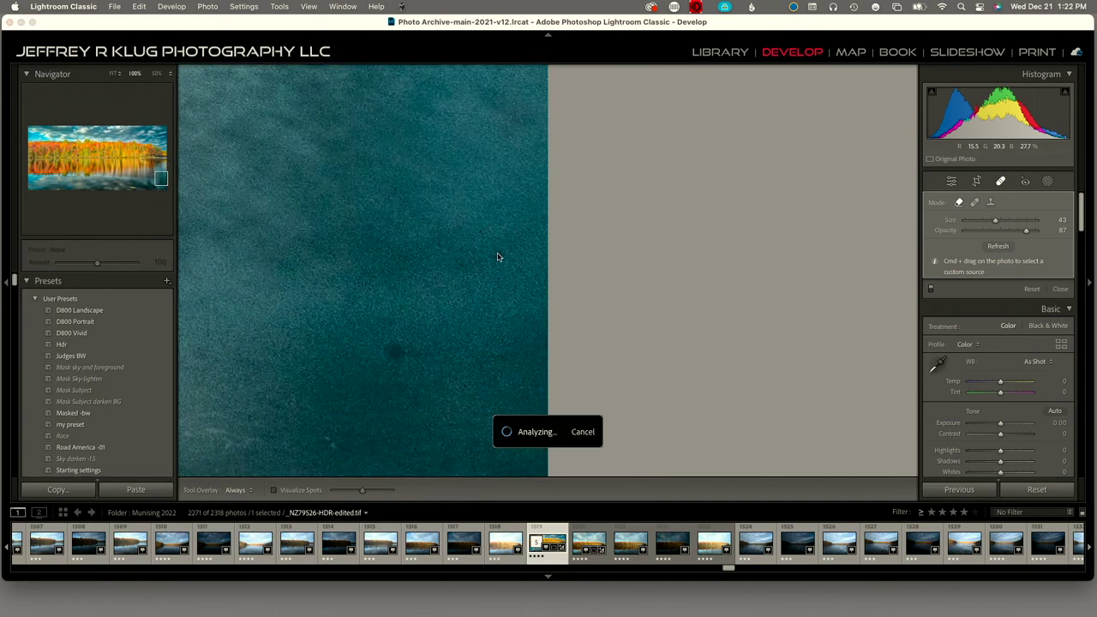
{"action": "left_click", "coordinate": [394, 351]}
{"action": "scroll", "coordinate": [395, 351], "scroll_direction": "down", "scroll_amount": 5}
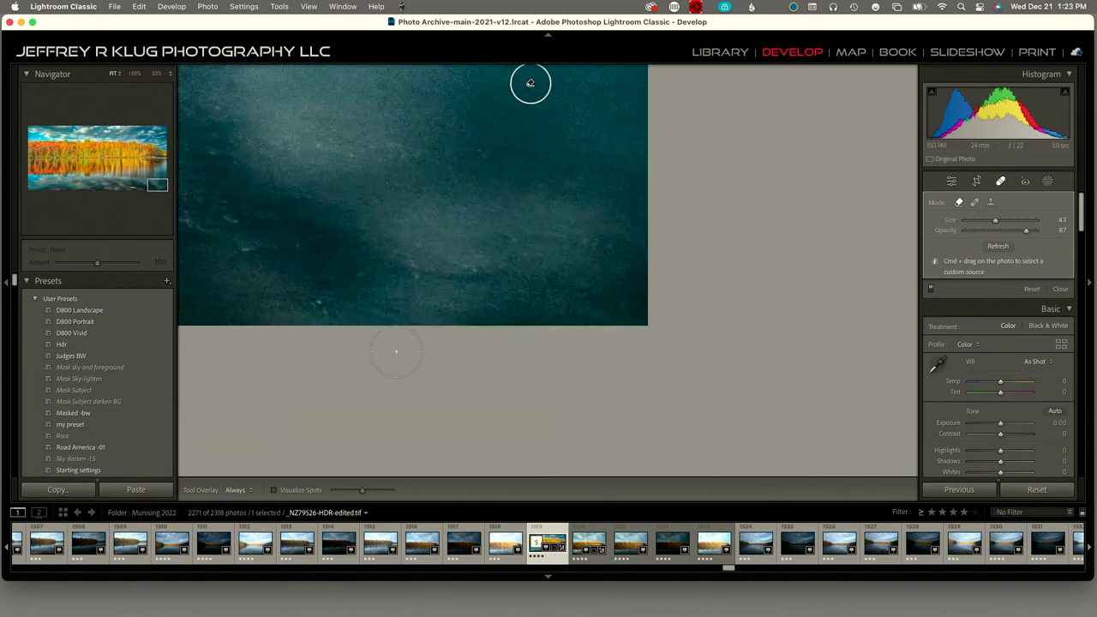
{"action": "key", "text": "z"}
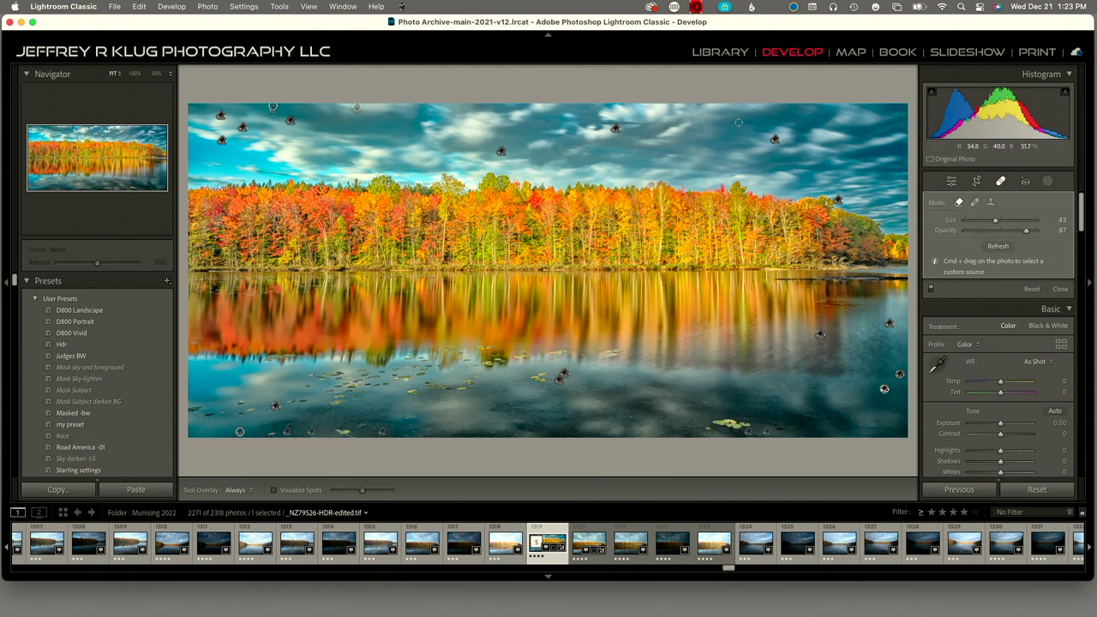
{"action": "left_click", "coordinate": [1000, 182]}
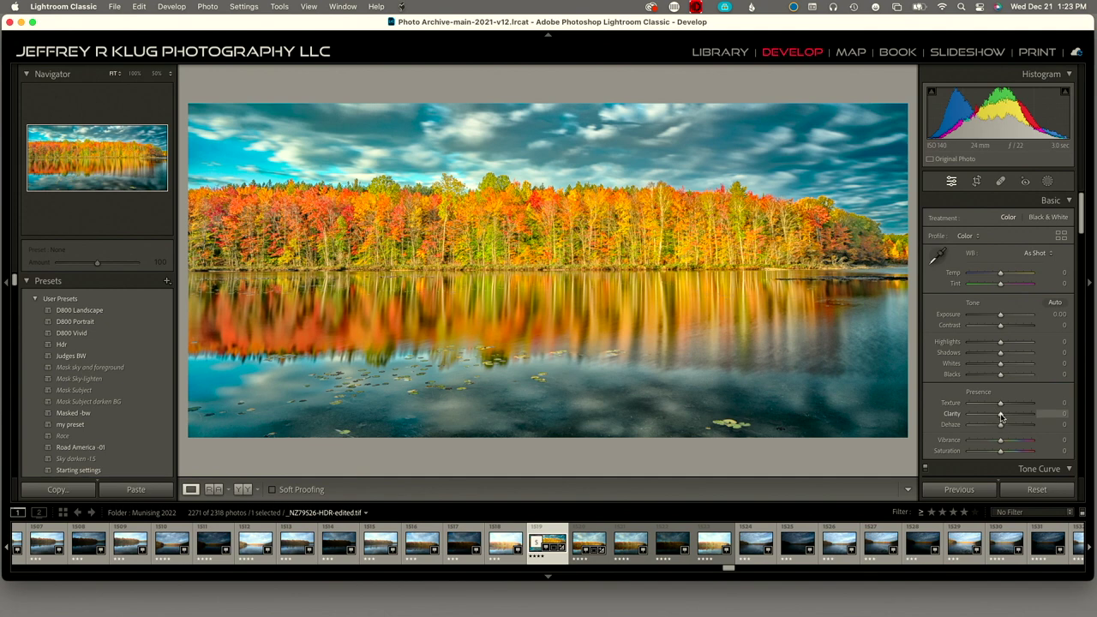
Set Clarity to +29 and the sharpening Amount to 46, and check the trees at full size
{"action": "mouse_move", "coordinate": [1001, 418]}
{"action": "left_mouse_down"}
{"action": "mouse_move", "coordinate": [988, 418]}
{"action": "mouse_move", "coordinate": [1011, 422]}
{"action": "left_mouse_up"}
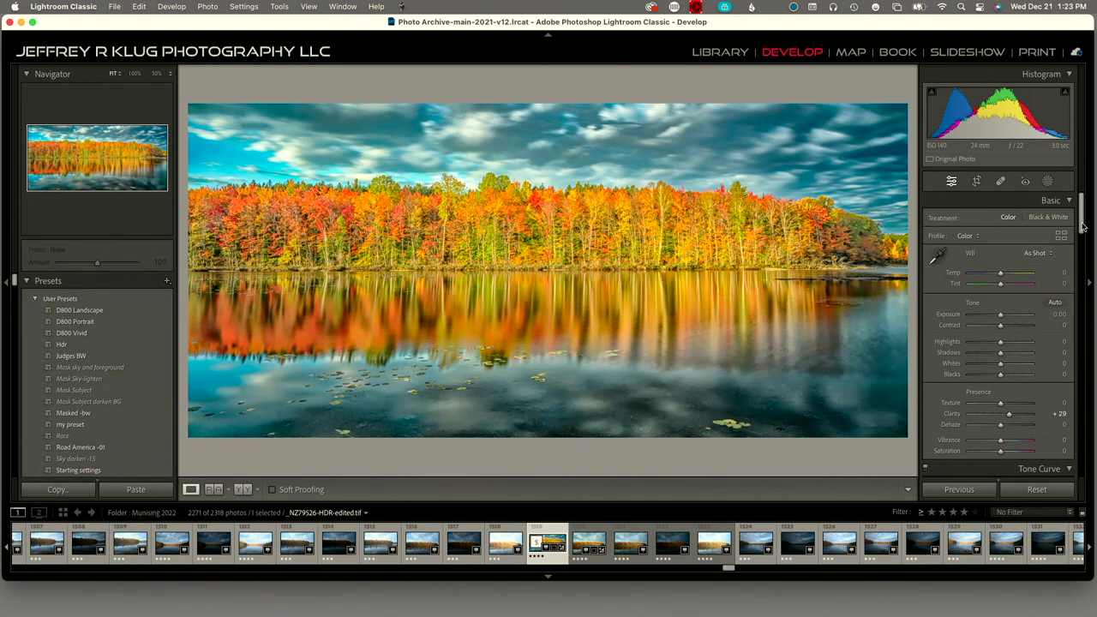
{"action": "left_click_drag", "start_coordinate": [1081, 226], "coordinate": [1078, 245]}
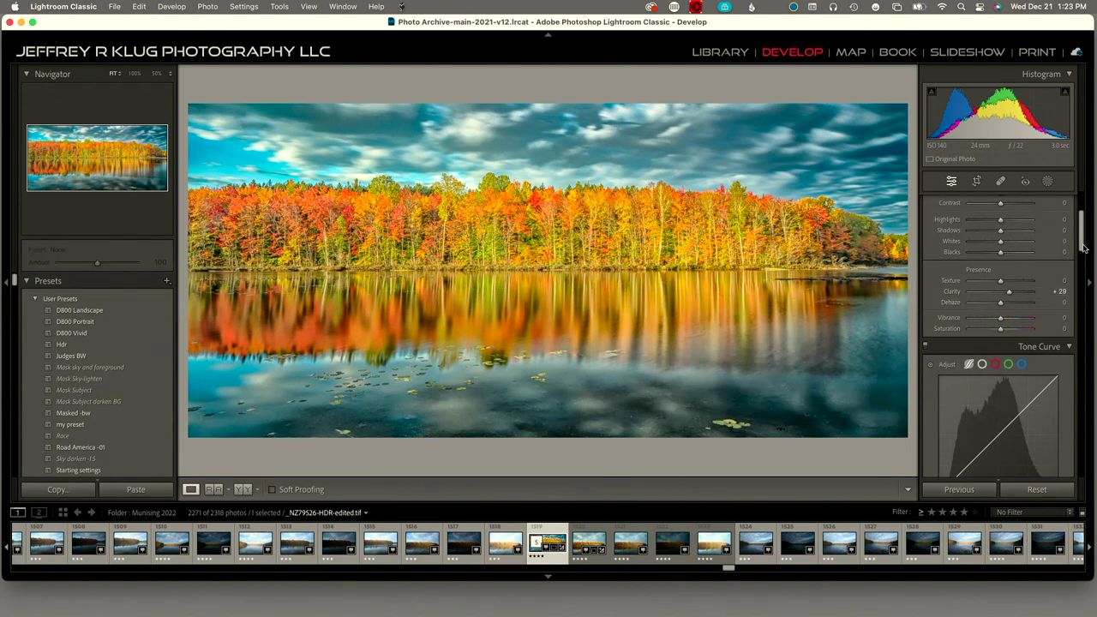
{"action": "left_click_drag", "start_coordinate": [1083, 247], "coordinate": [1068, 358]}
{"action": "scroll", "coordinate": [1045, 343], "scroll_direction": "down", "scroll_amount": 5}
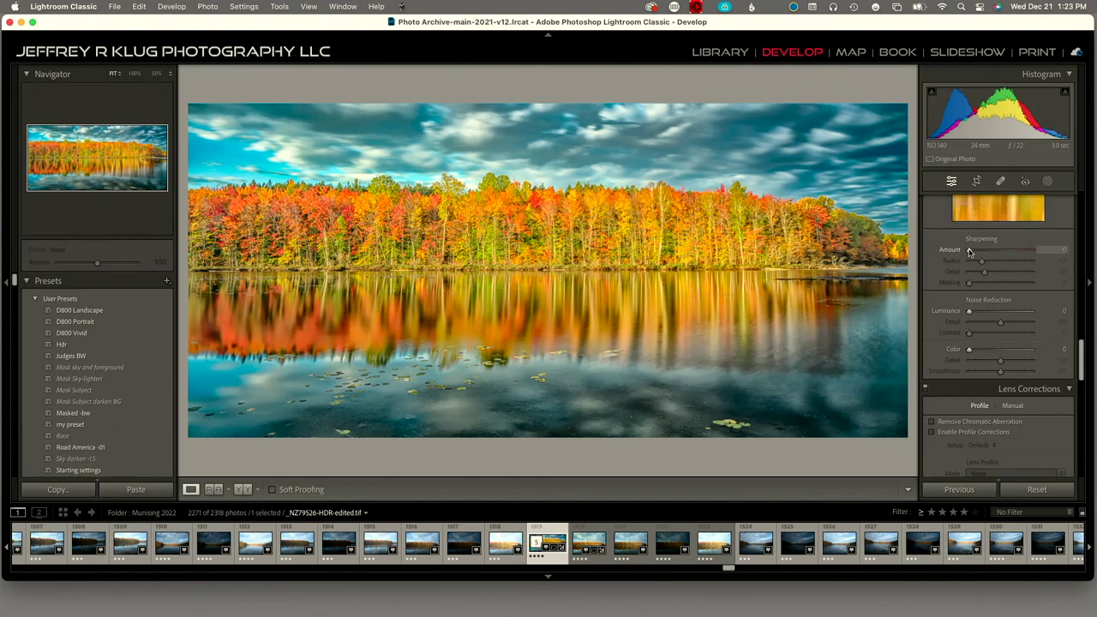
{"action": "left_click_drag", "start_coordinate": [969, 251], "coordinate": [988, 256]}
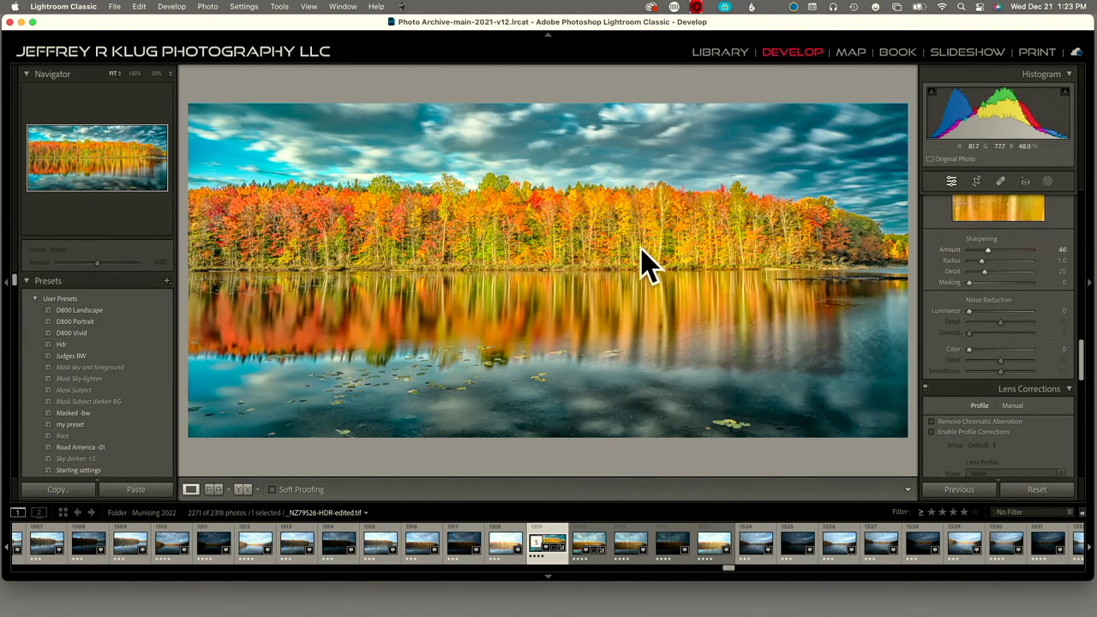
{"action": "left_click", "coordinate": [559, 240]}
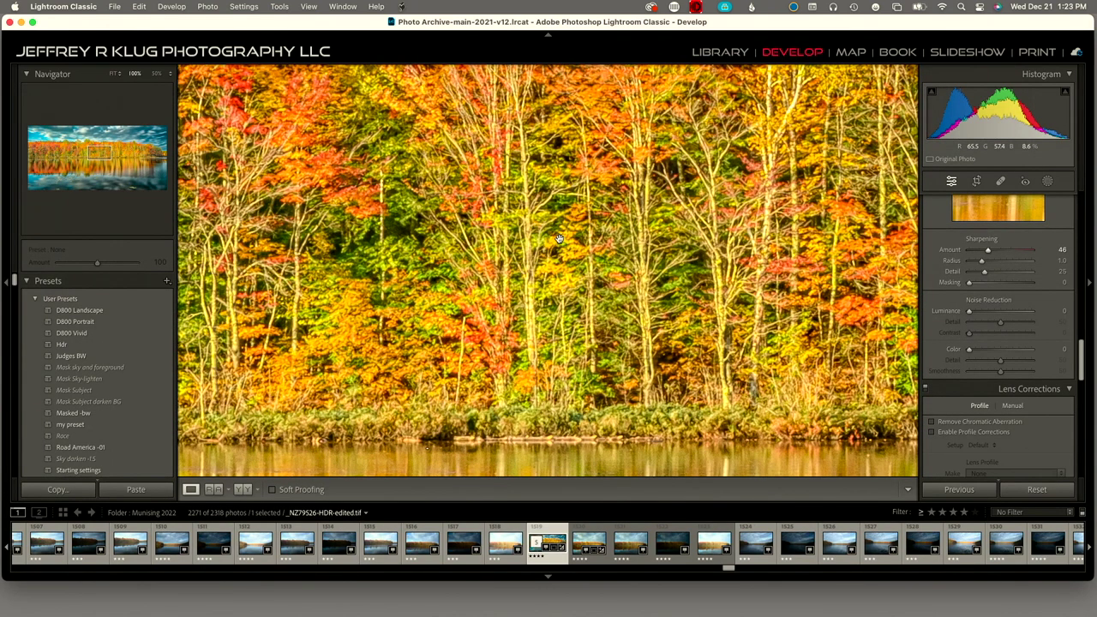
{"action": "left_click", "coordinate": [558, 239]}
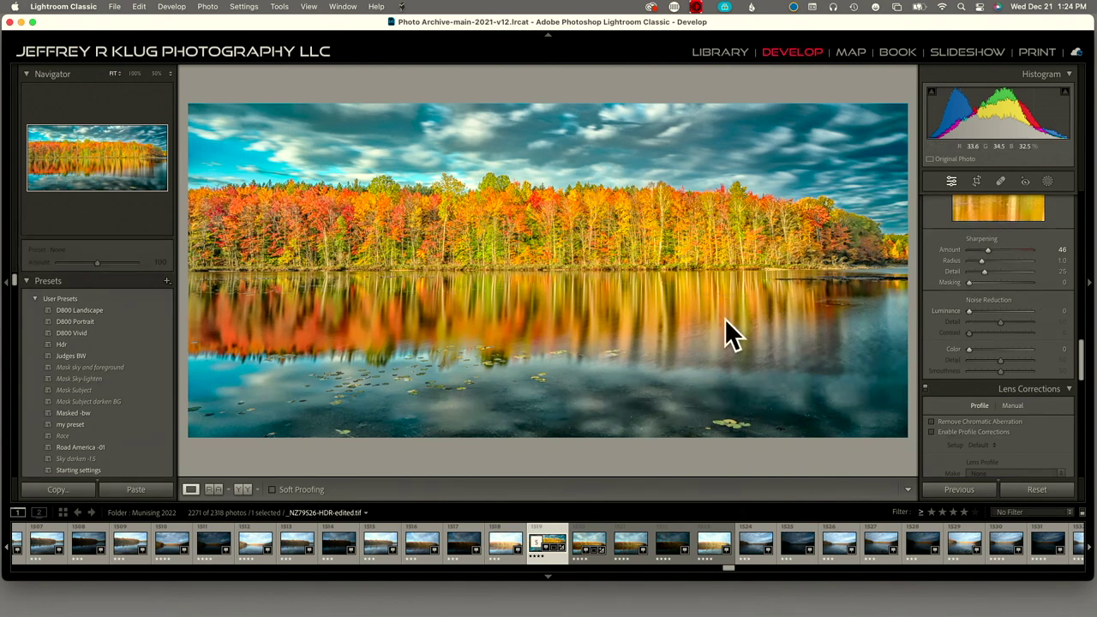
Set luminance noise reduction to 24 while viewing the water reflections at full size
{"action": "left_click", "coordinate": [579, 314]}
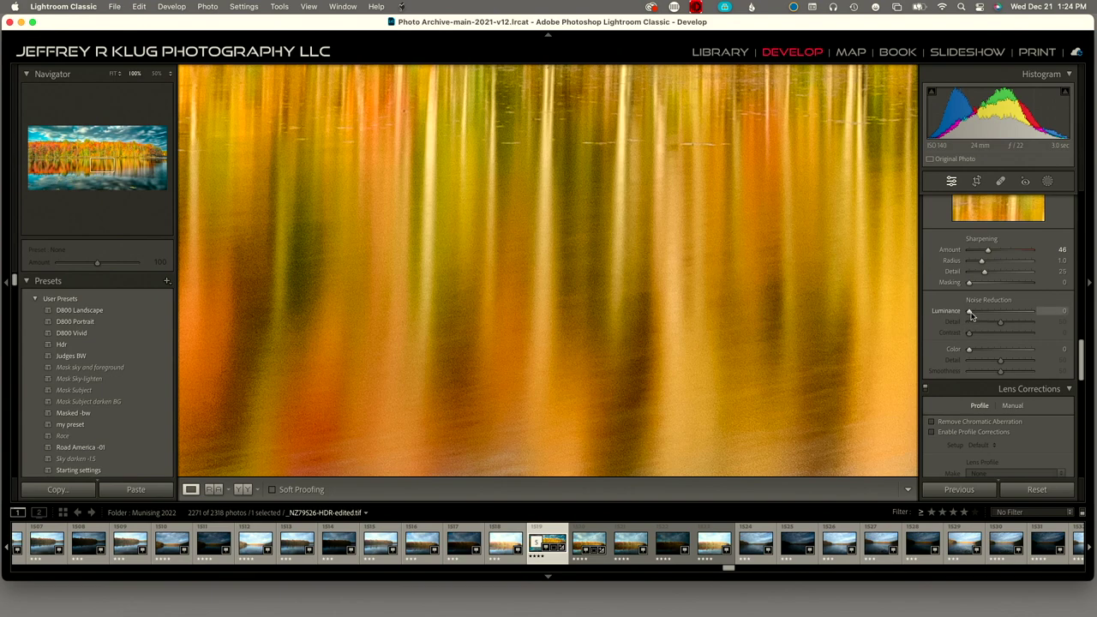
{"action": "left_click_drag", "start_coordinate": [970, 314], "coordinate": [986, 316]}
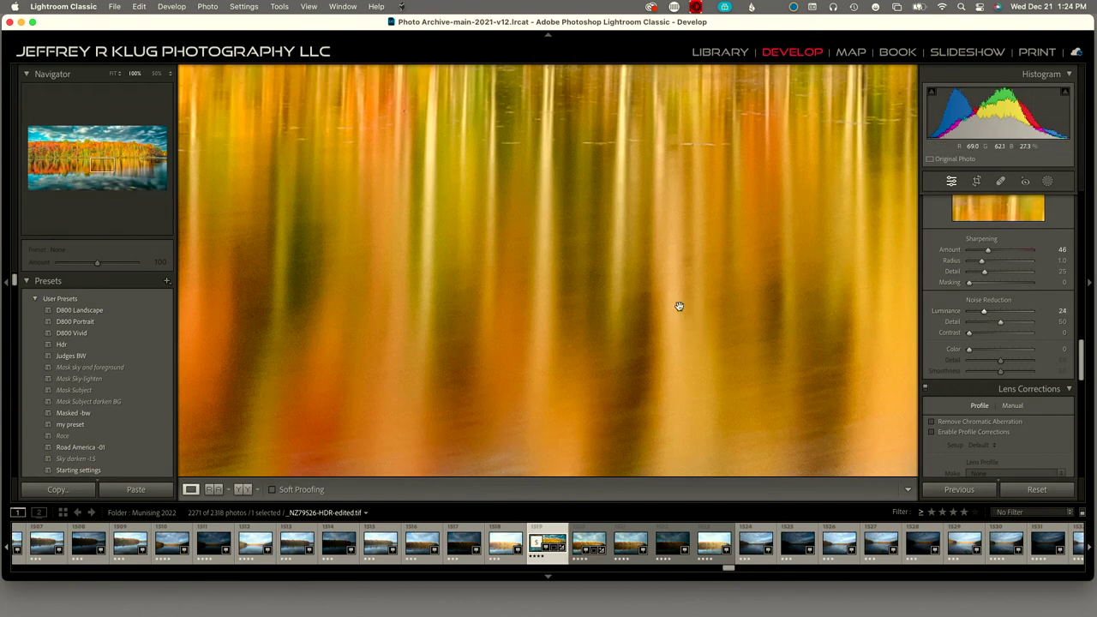
{"action": "left_click", "coordinate": [526, 307]}
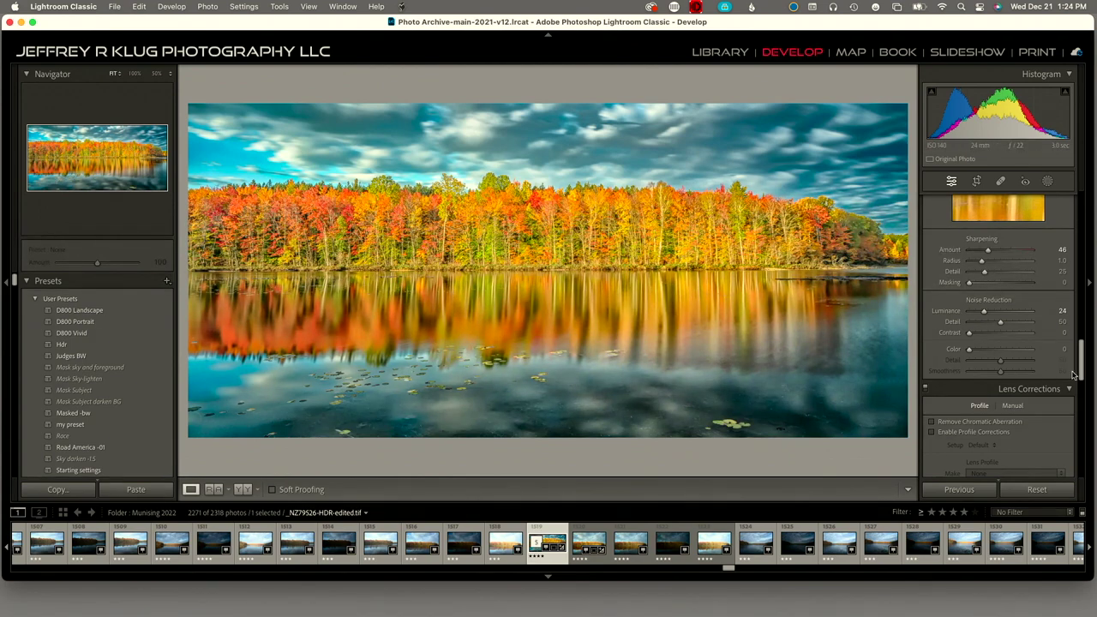
Set the post-crop vignetting Amount to -14, rate the panorama five stars, and reselect it after viewing the neighbouring photo
{"action": "left_click_drag", "start_coordinate": [1082, 377], "coordinate": [1071, 455]}
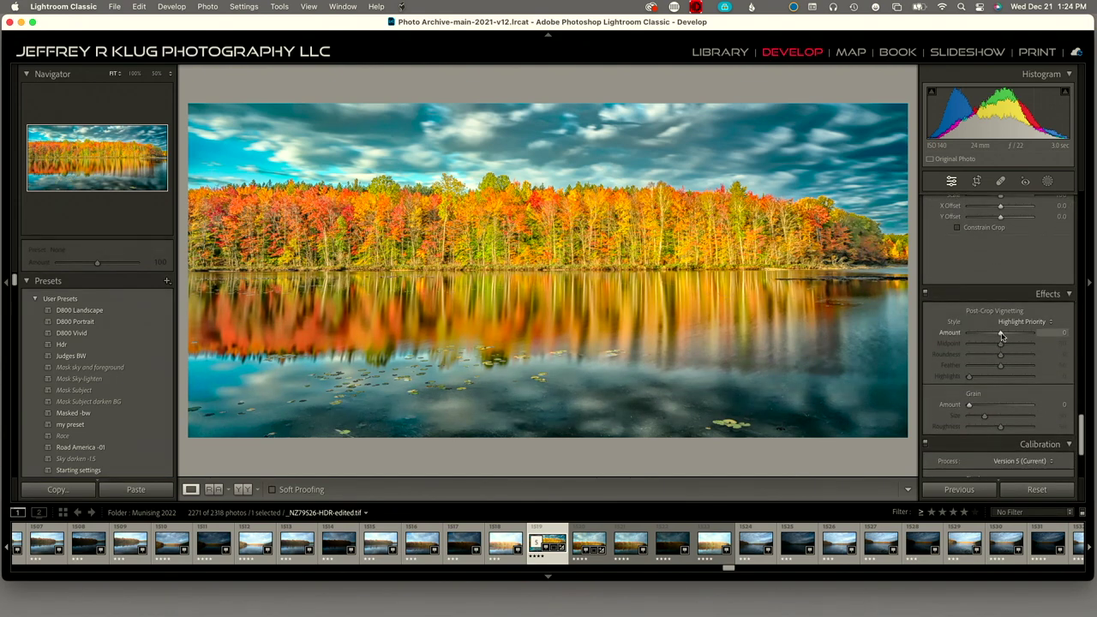
{"action": "left_click_drag", "start_coordinate": [1001, 335], "coordinate": [997, 338]}
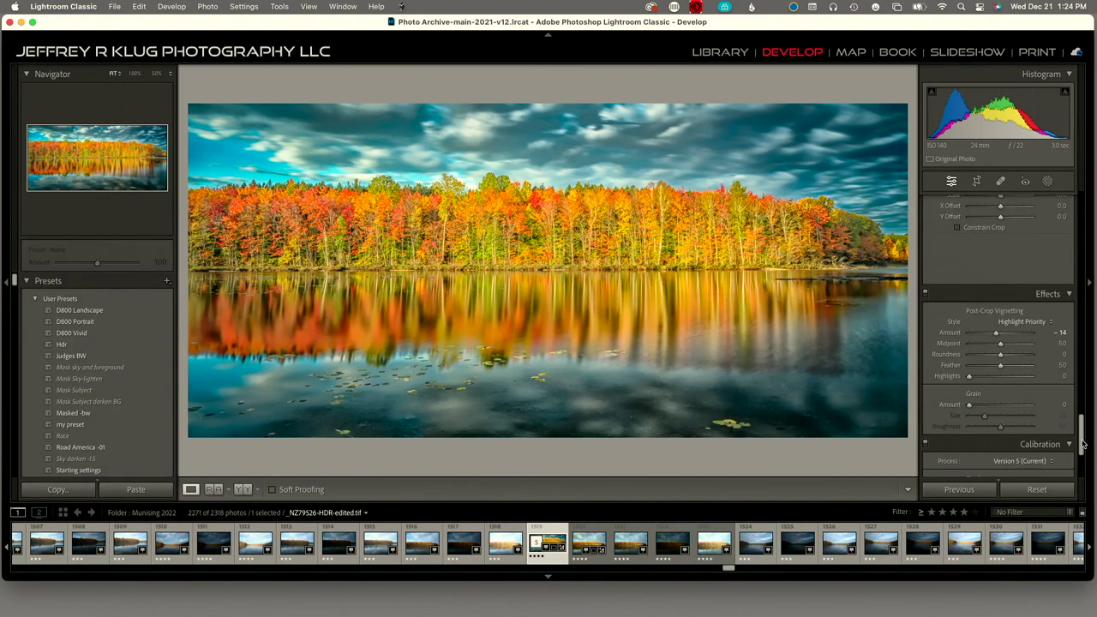
{"action": "key", "text": "5"}
{"action": "key", "text": "Right"}
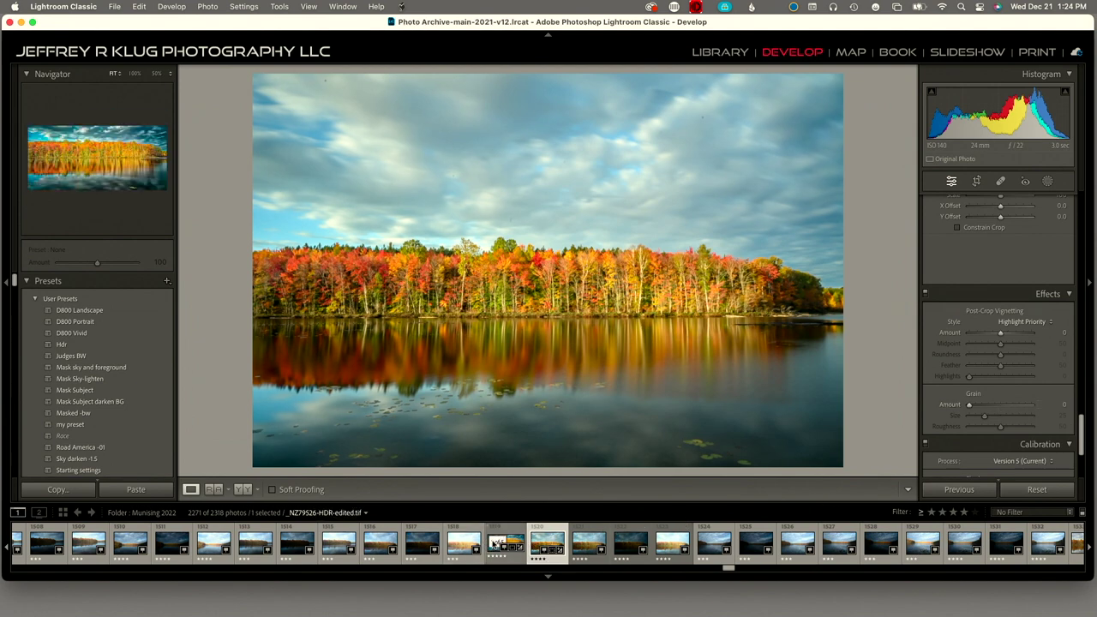
{"action": "left_click", "coordinate": [494, 542]}
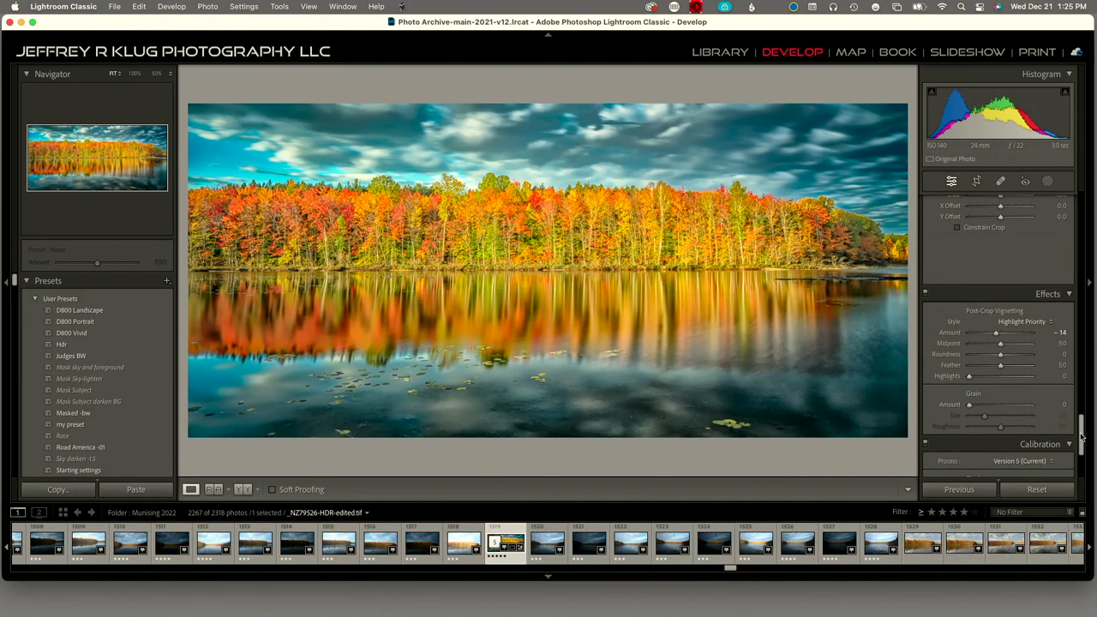
Set the white balance Temp to -16 and Tint to +16, checking the colours of the trees at full size
{"action": "left_click_drag", "start_coordinate": [1081, 437], "coordinate": [1080, 324]}
{"action": "scroll", "coordinate": [1081, 281], "scroll_direction": "up", "scroll_amount": 10}
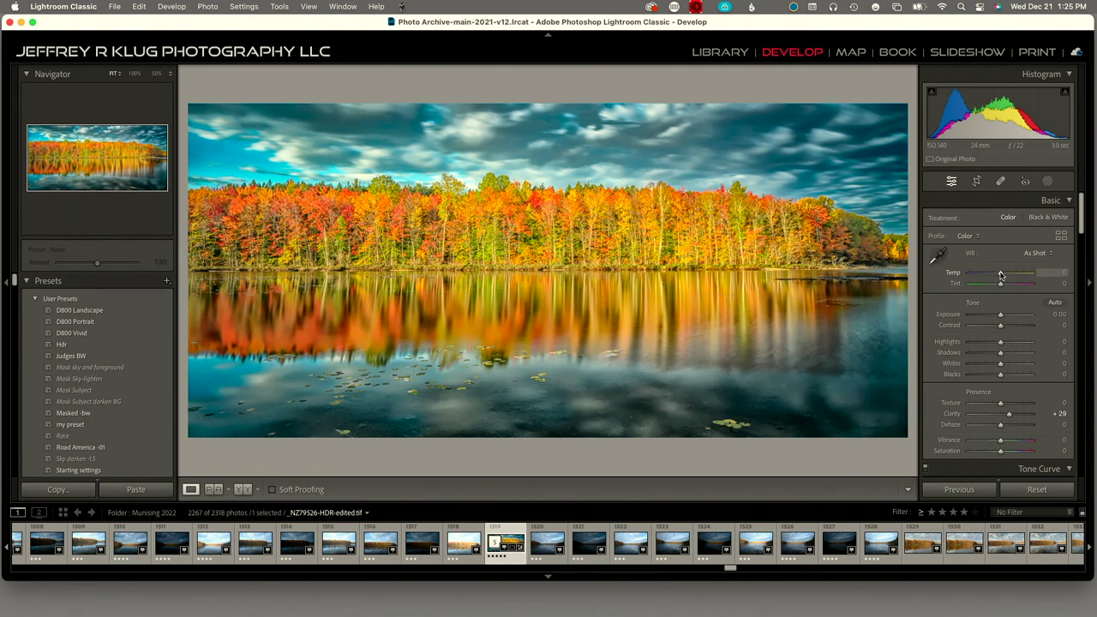
{"action": "left_click_drag", "start_coordinate": [1001, 274], "coordinate": [995, 276]}
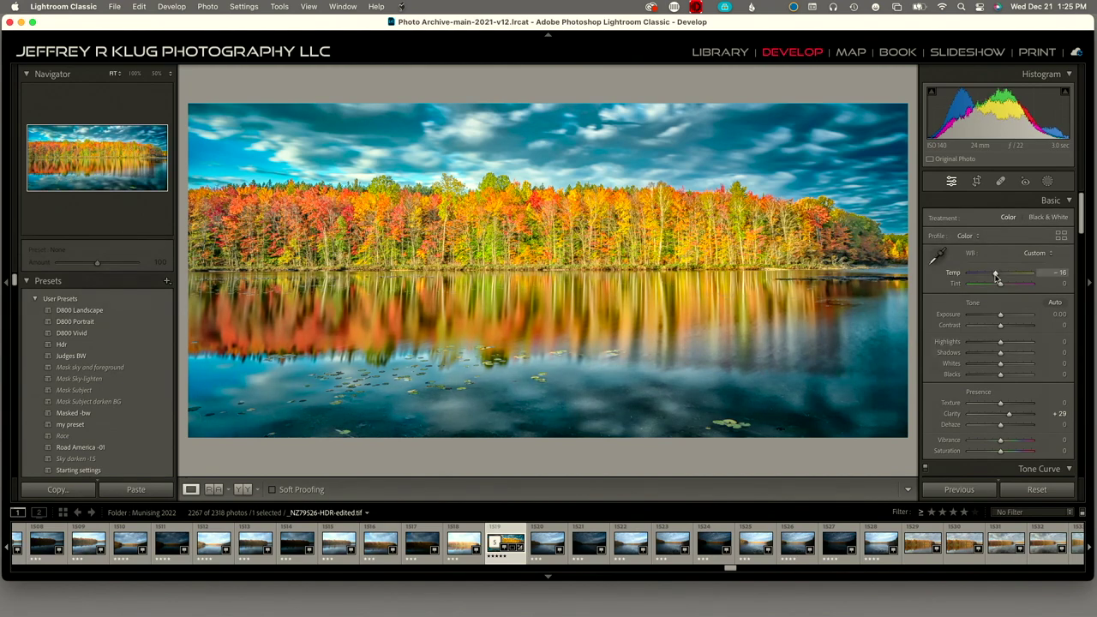
{"action": "left_click", "coordinate": [564, 254]}
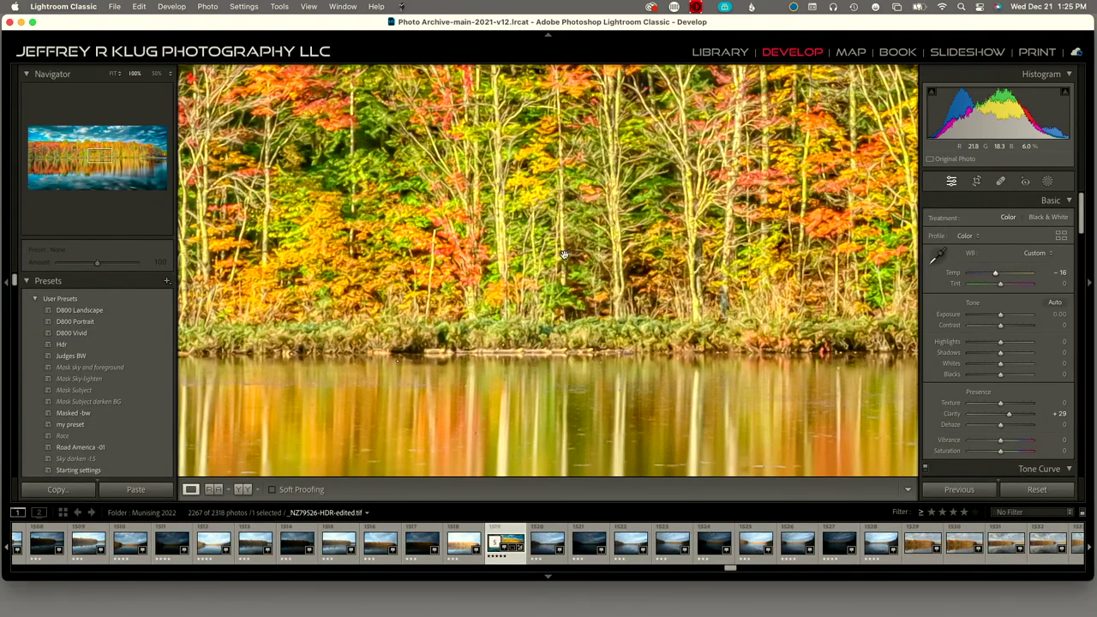
{"action": "left_click", "coordinate": [563, 255]}
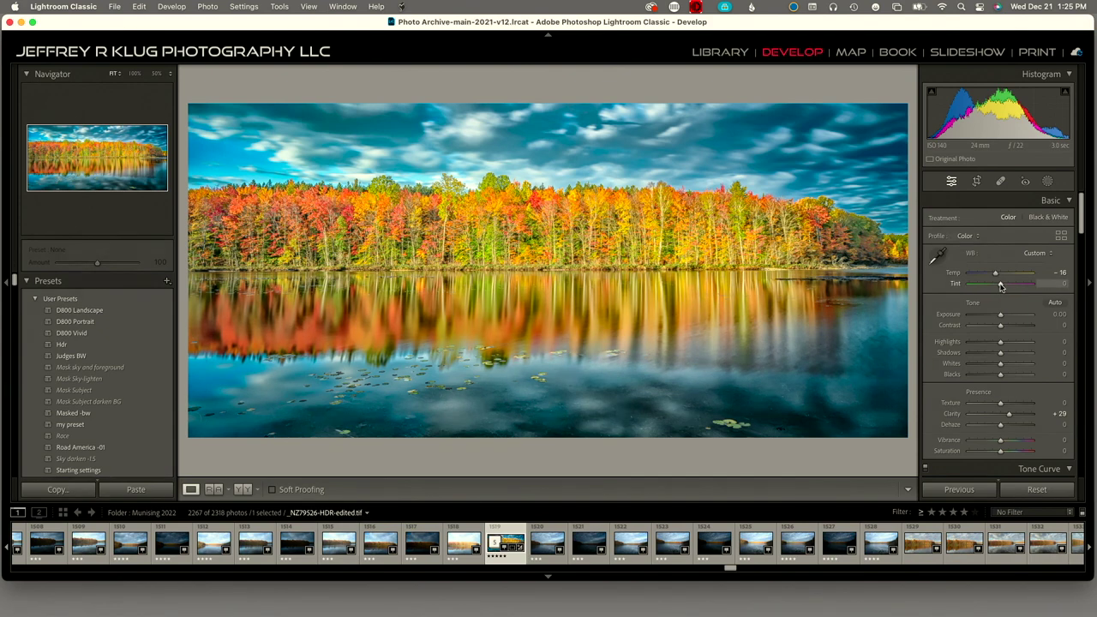
{"action": "left_click_drag", "start_coordinate": [1000, 286], "coordinate": [1005, 288]}
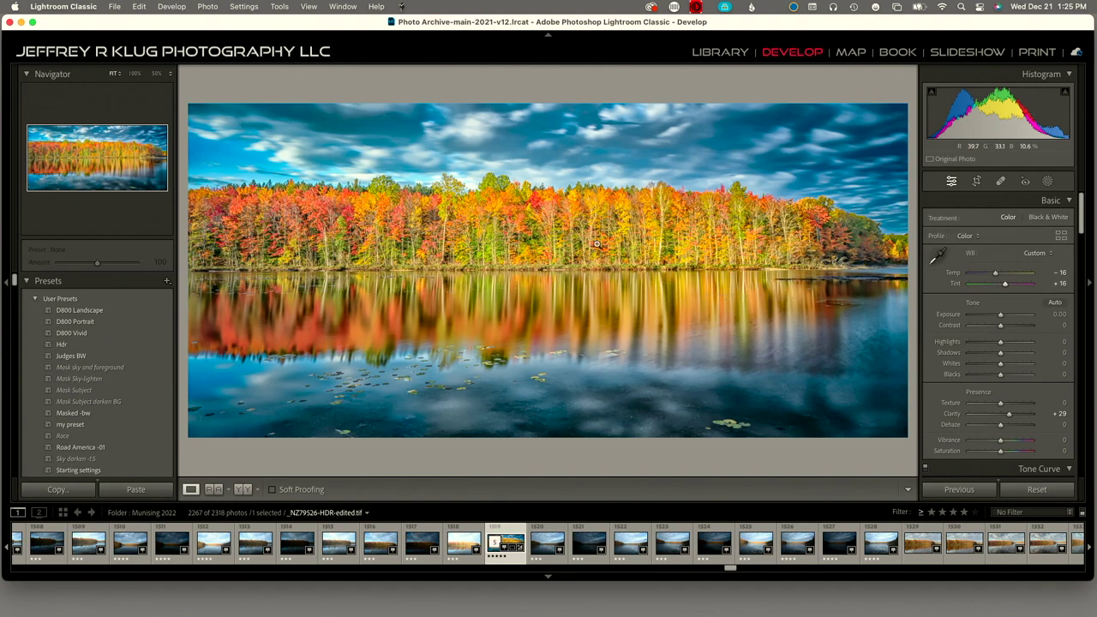
{"action": "left_click", "coordinate": [570, 246]}
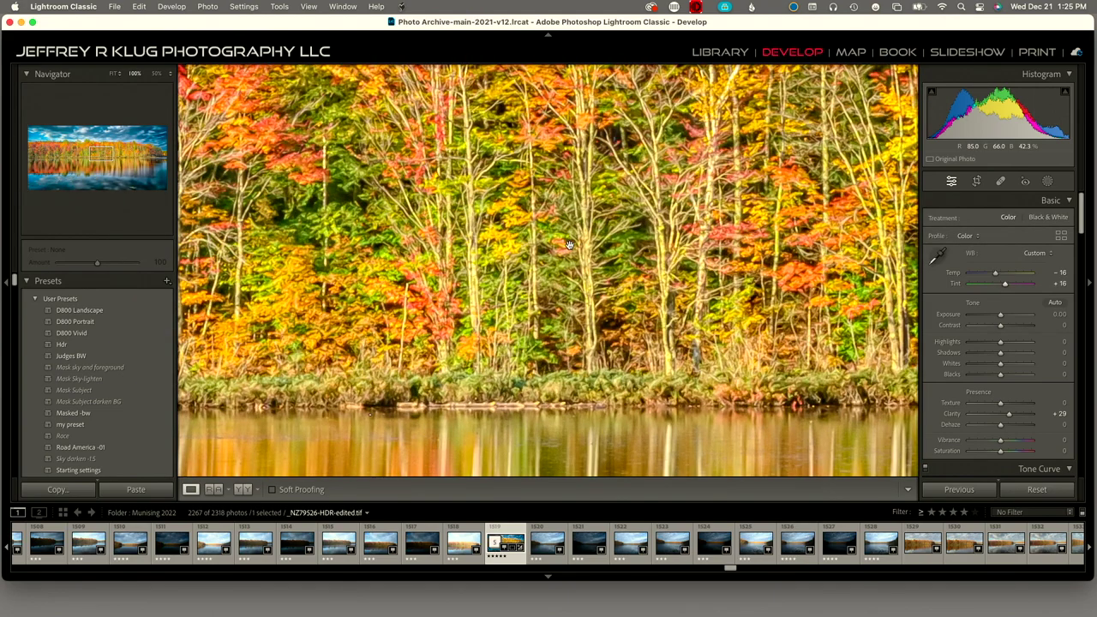
{"action": "left_click", "coordinate": [570, 246]}
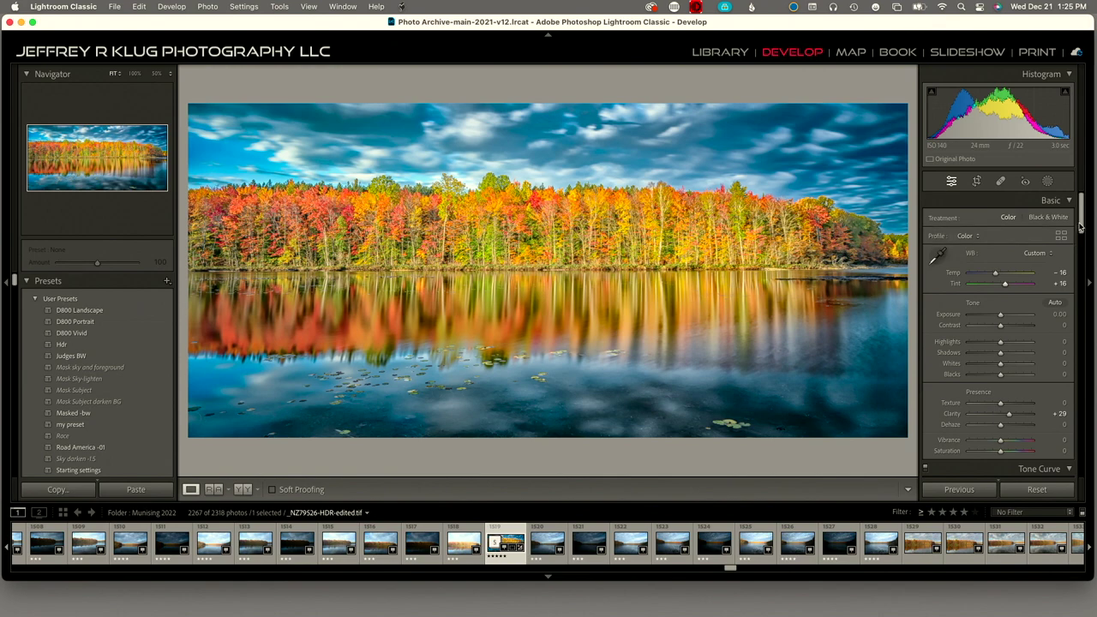
Set the panorama's Vibrance to +13
{"action": "scroll", "coordinate": [1080, 227], "scroll_direction": "down", "scroll_amount": 1}
{"action": "left_click_drag", "start_coordinate": [1080, 228], "coordinate": [1078, 247]}
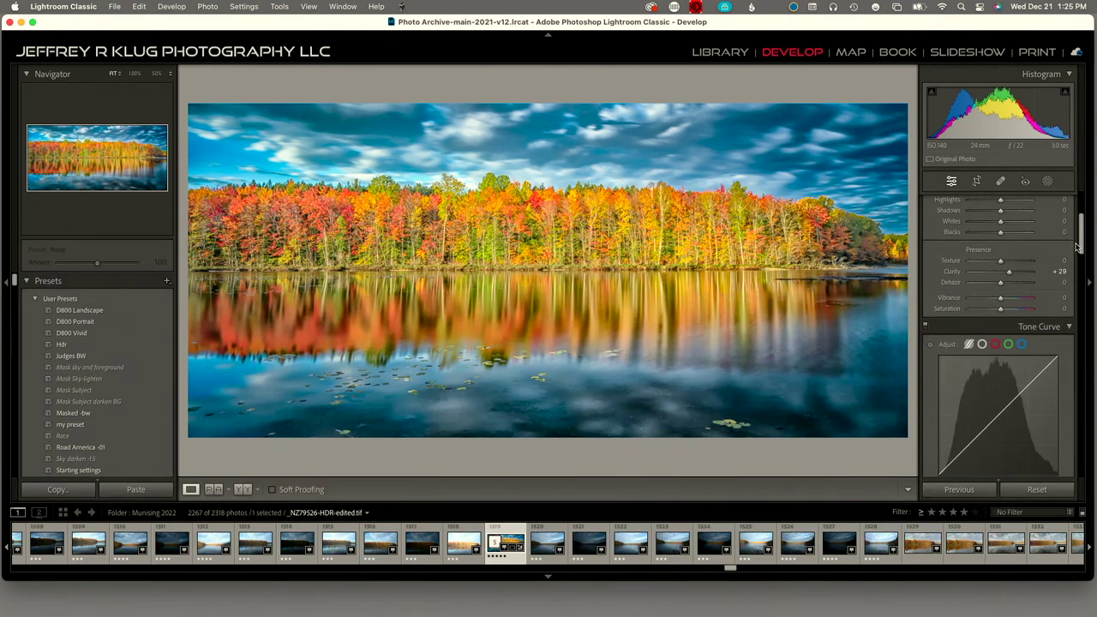
{"action": "left_click_drag", "start_coordinate": [1002, 300], "coordinate": [1007, 301]}
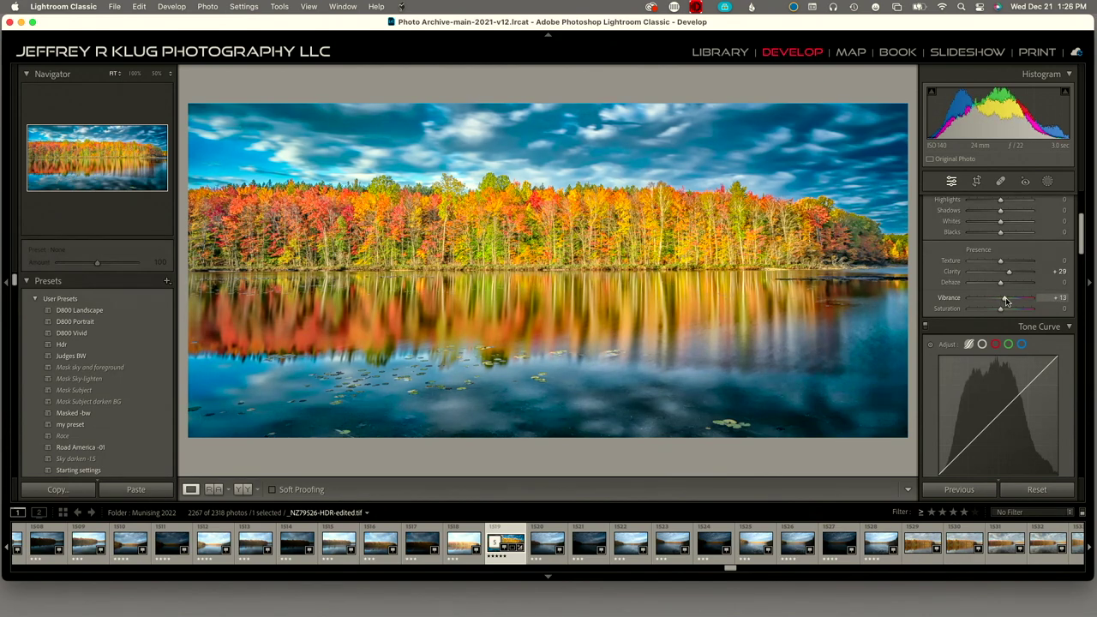